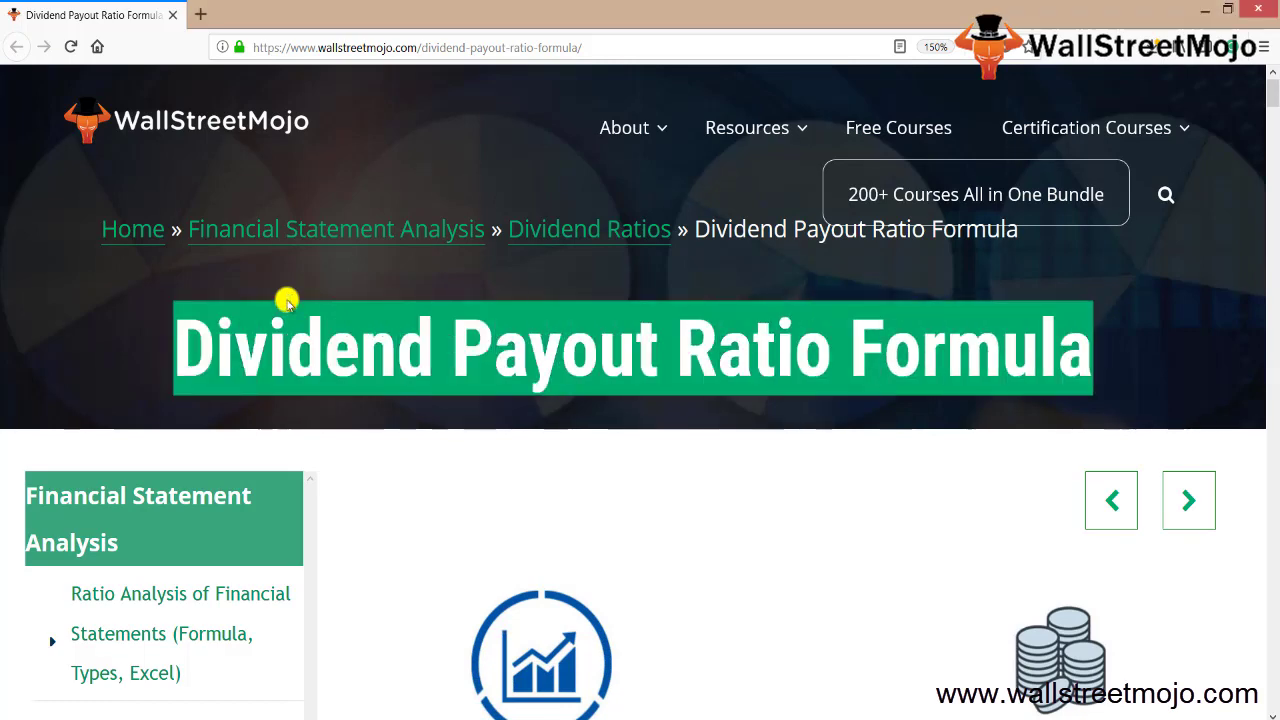
Scroll down through the WallStreetMojo Dividend Payout Ratio Formula article.
scroll(287, 302, down, 1)
scroll(287, 302, down, 3)
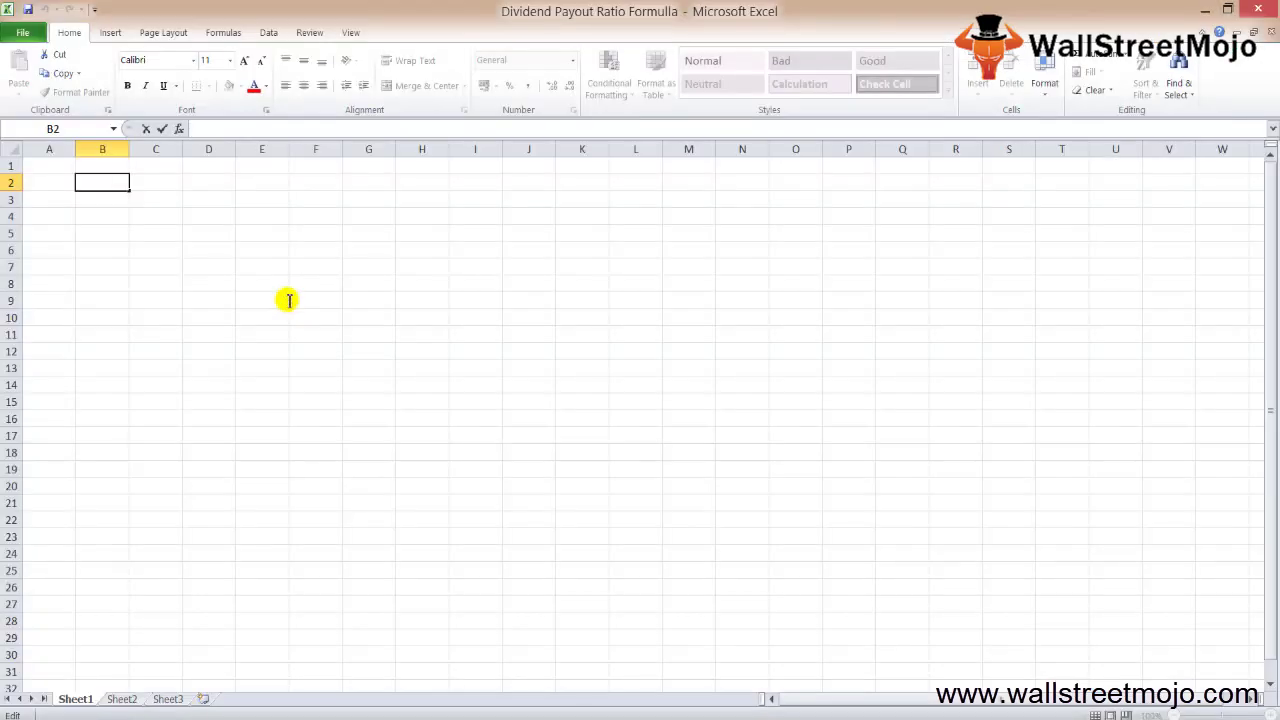
Enter the title 'Dividend Payout Ratio Formulla' in B2 and autofit column B to it.
key(Escape)
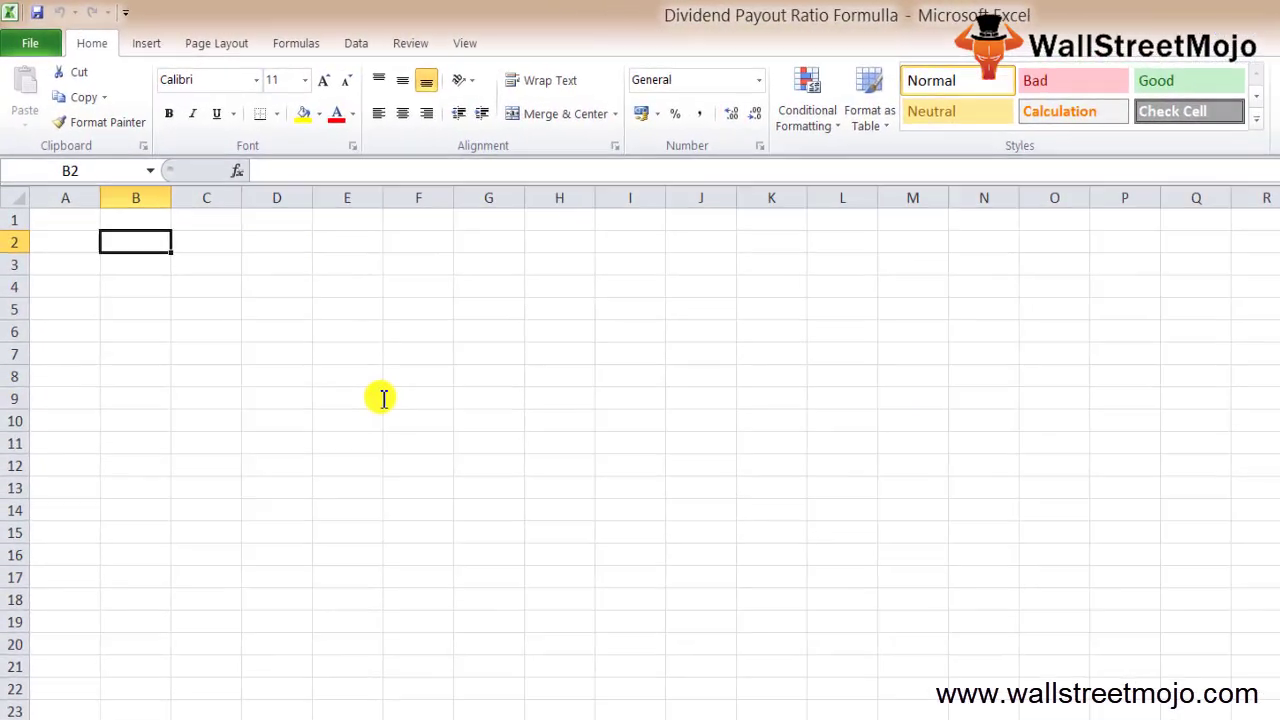
text(Dividend Pa)
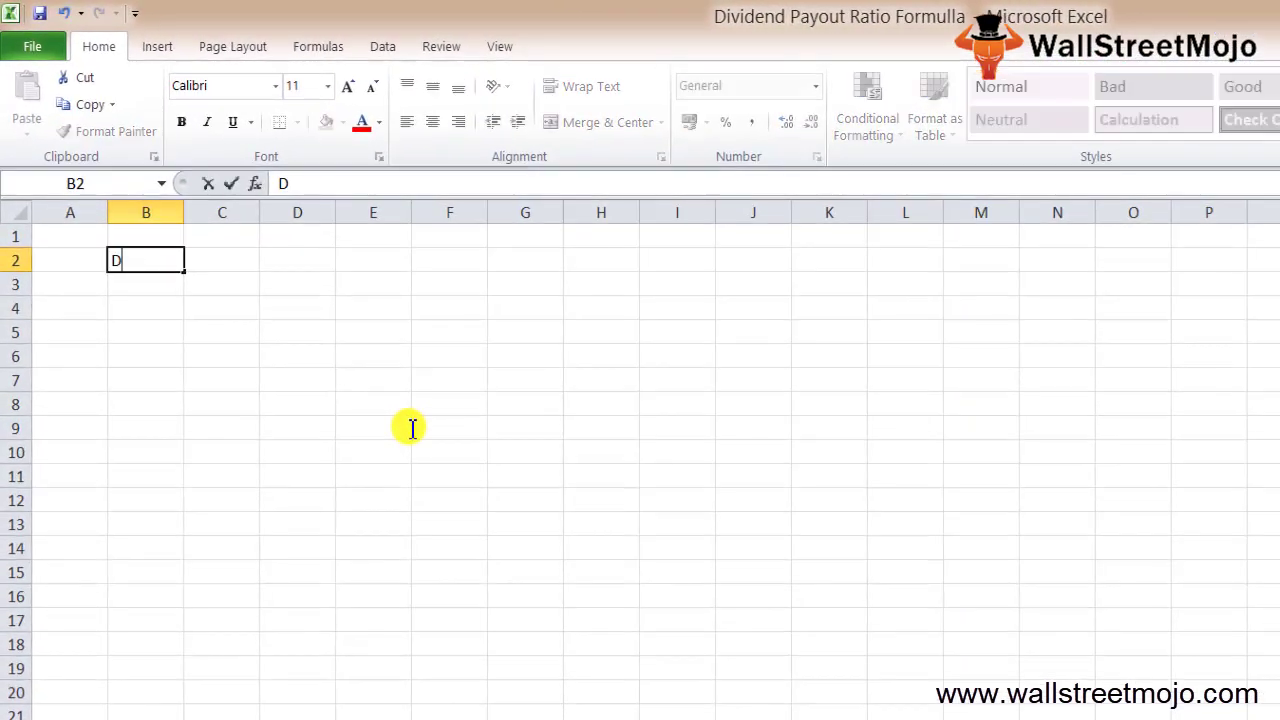
text(yout Ratio Formulla)
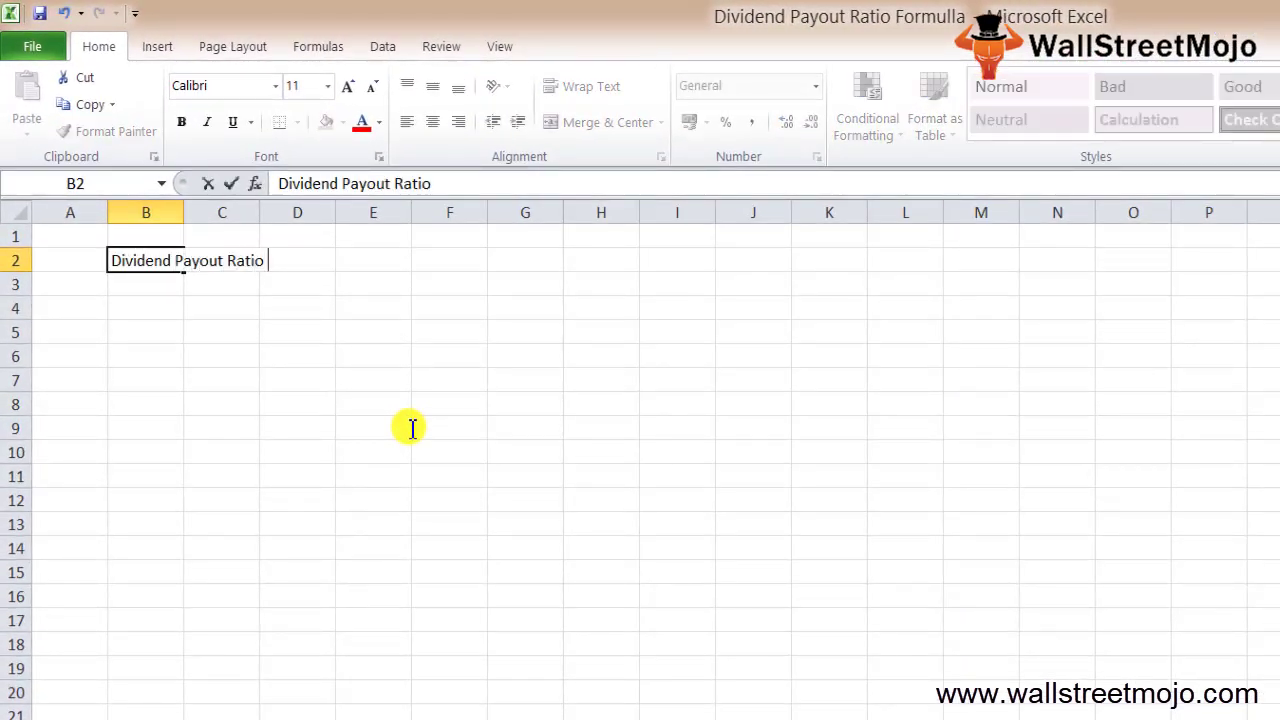
key(ctrl+Return)
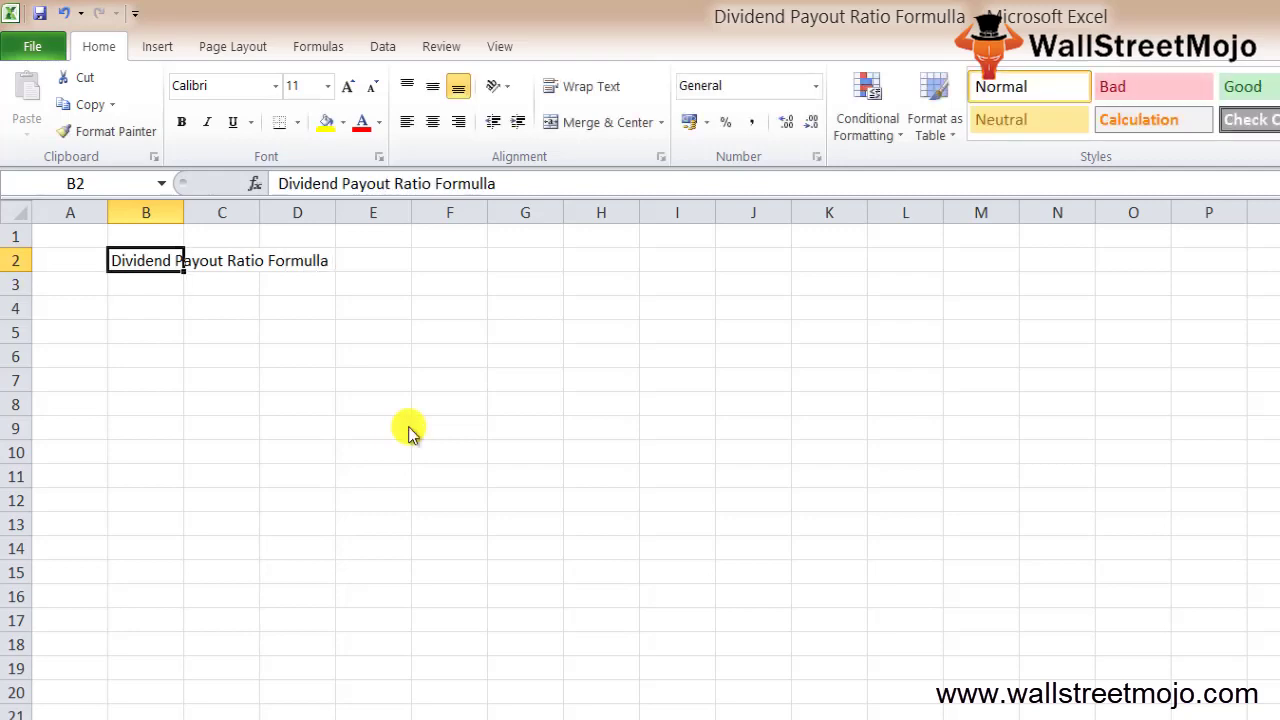
key(alt+h)
key(o)
key(i)
key(Down)
key(Down)
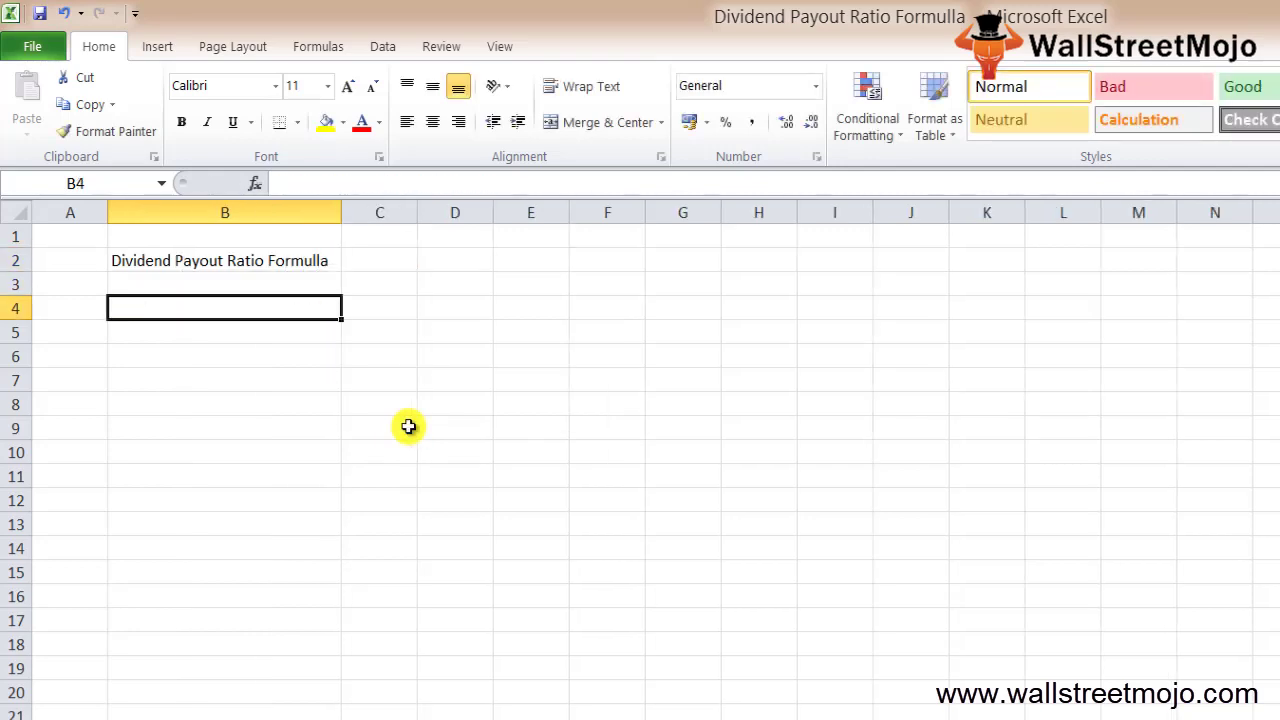
List the notes When, Stockholders, Dividend, '% of dividend Paid to shareholders' and 'Net profit' in column B.
text(When)
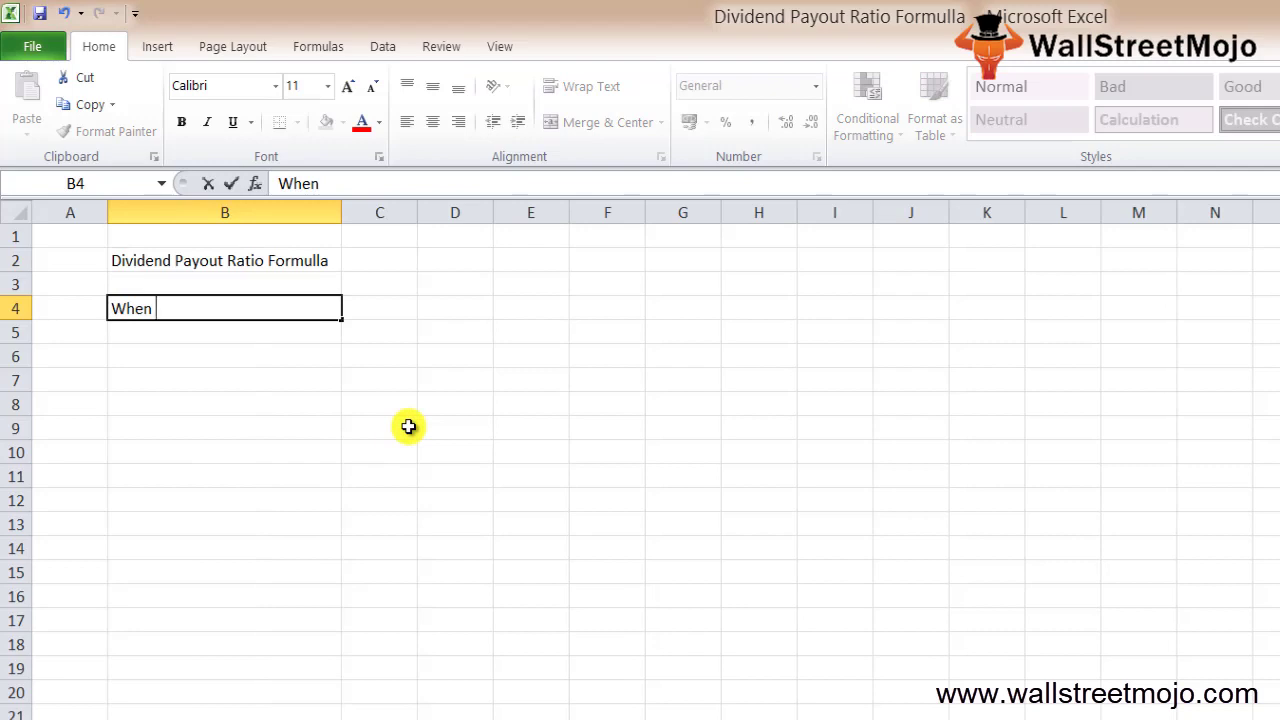
key(Return)
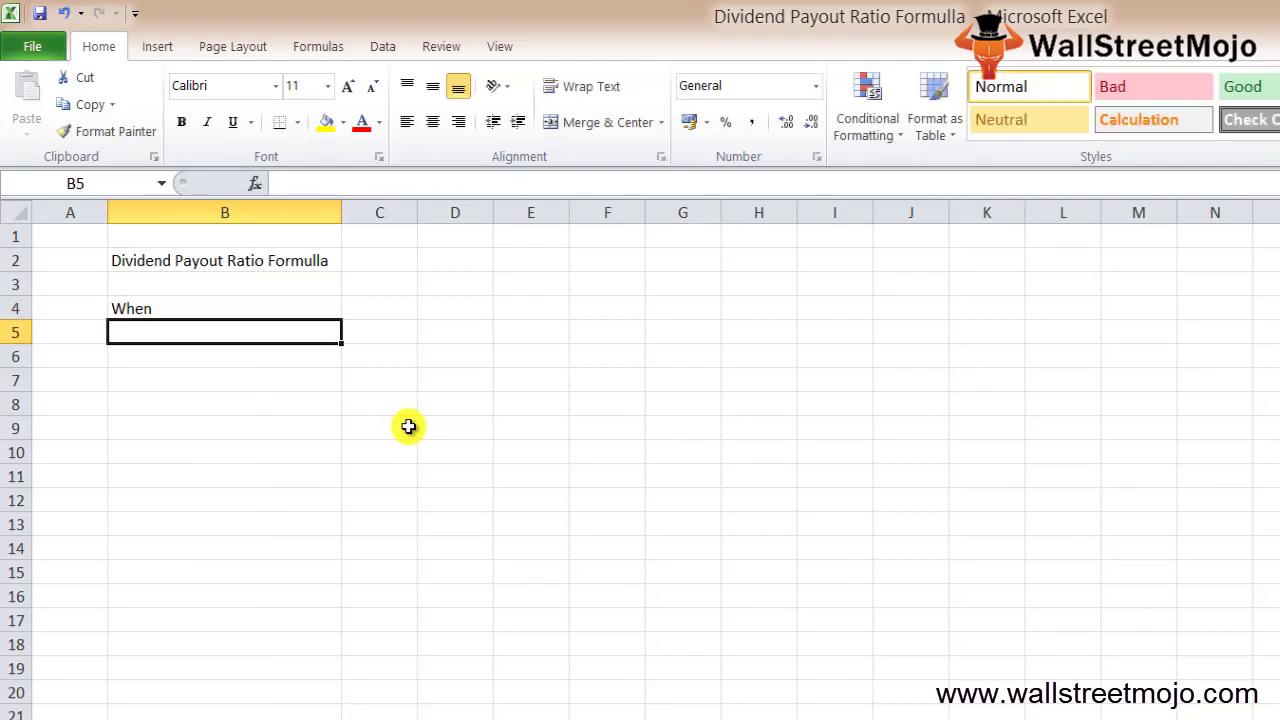
text(Stockho)
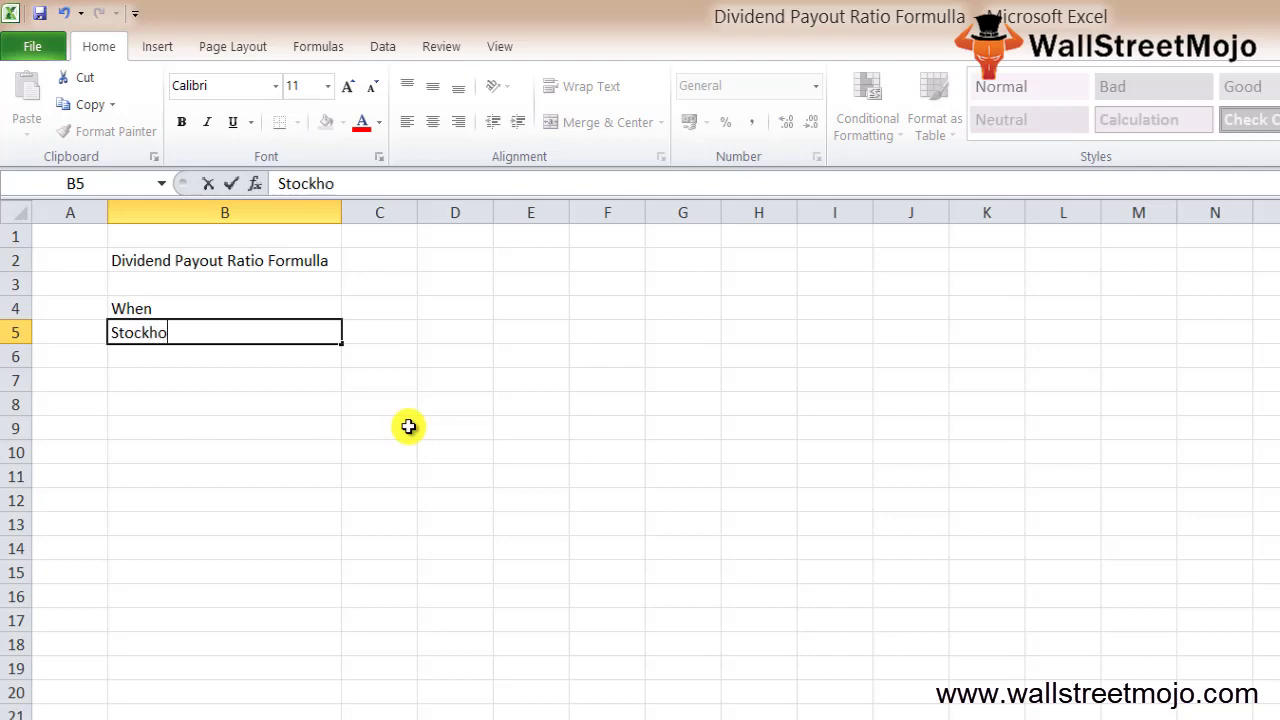
text(lders)
key(Return)
text(Dividend)
key(Return)
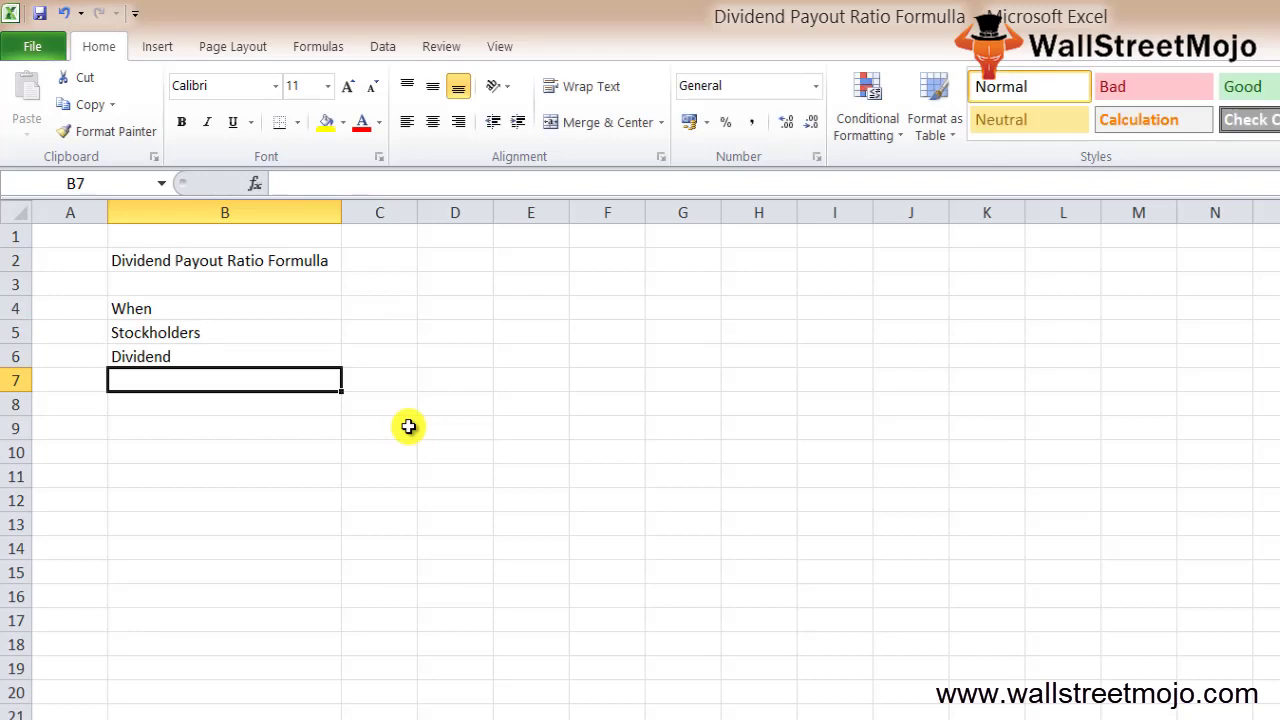
text(% of )
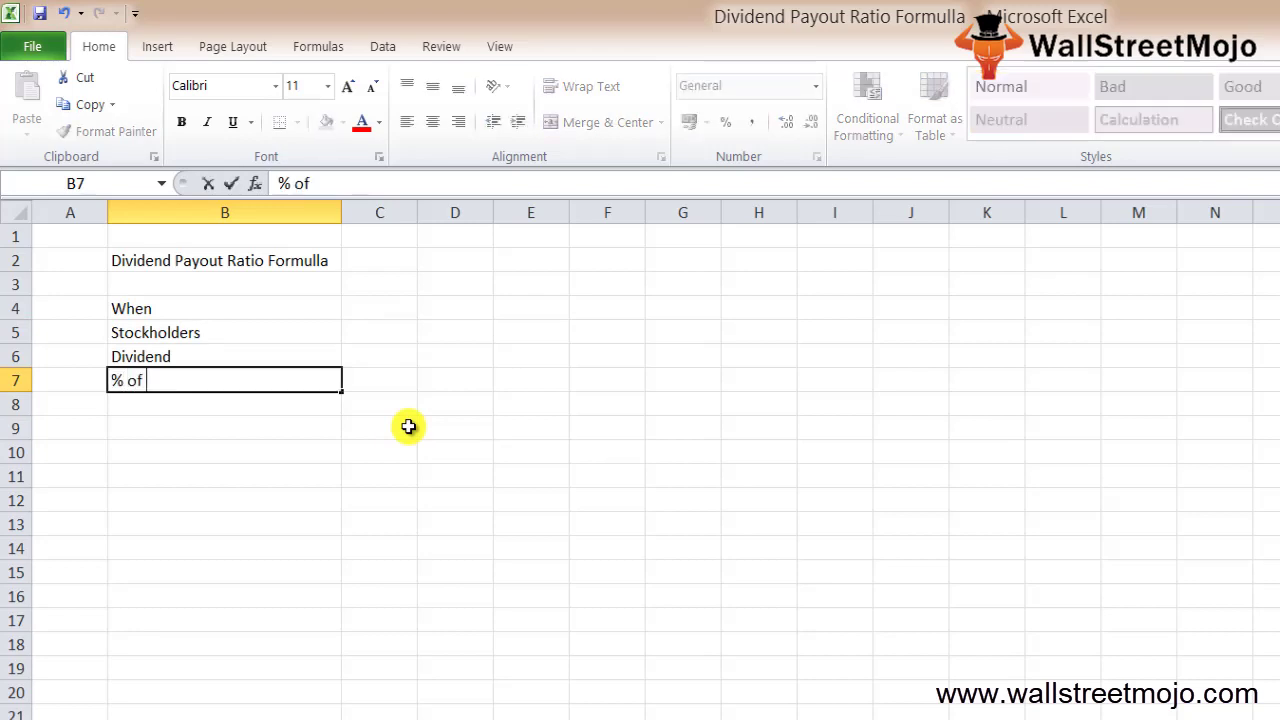
text(dividedn)
key(BackSpace)
key(BackSpace)
text(nd Paid to shareholders)
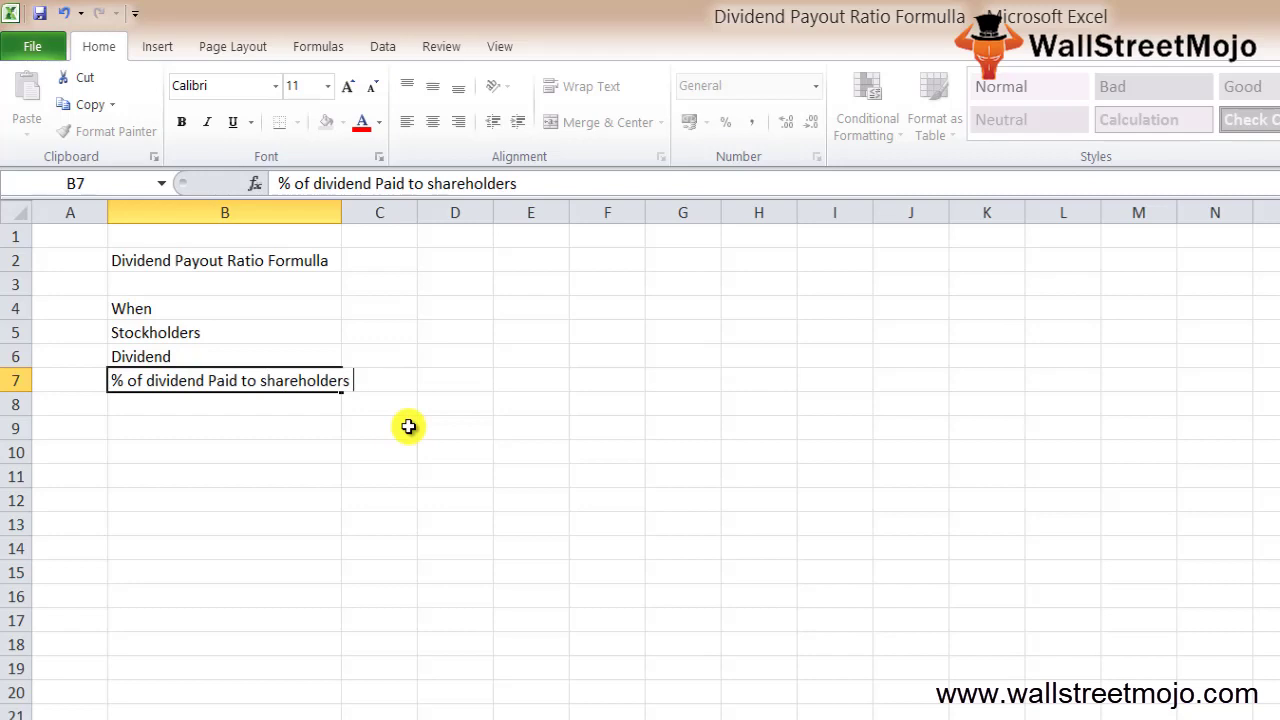
key(Return)
key(Return)
text(Net profit)
key(Return)
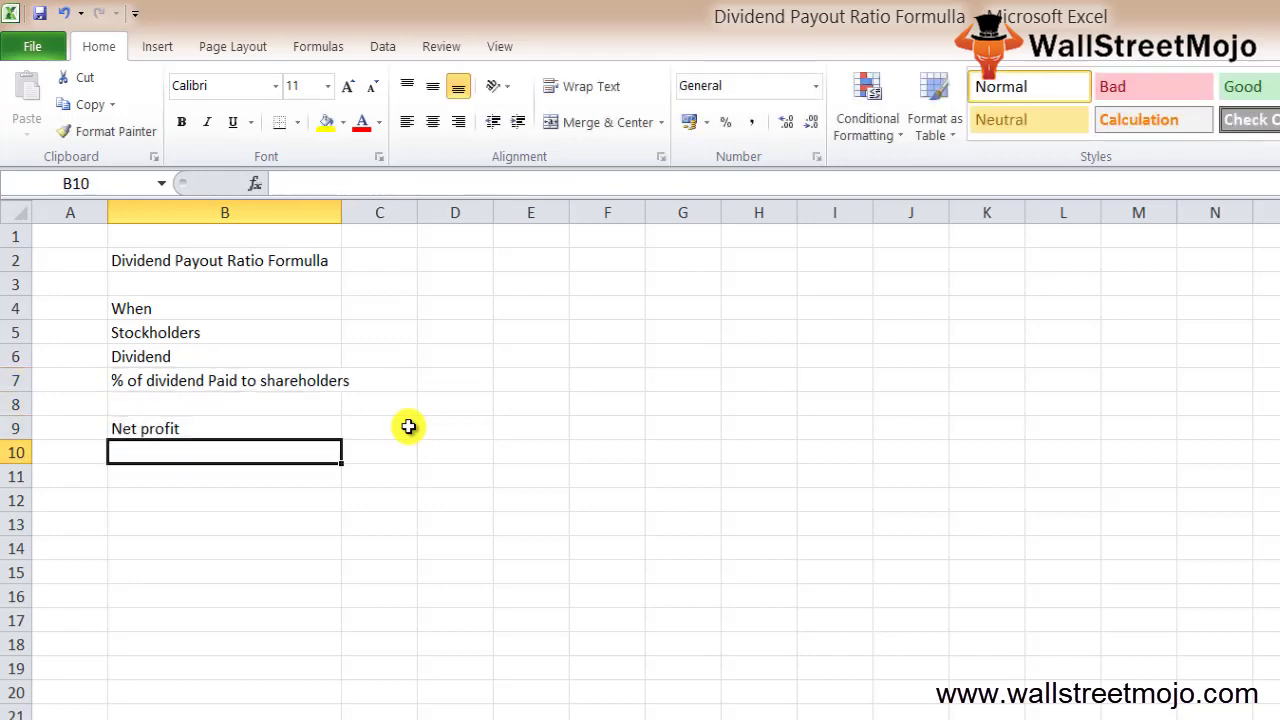
key(Return)
key(Return)
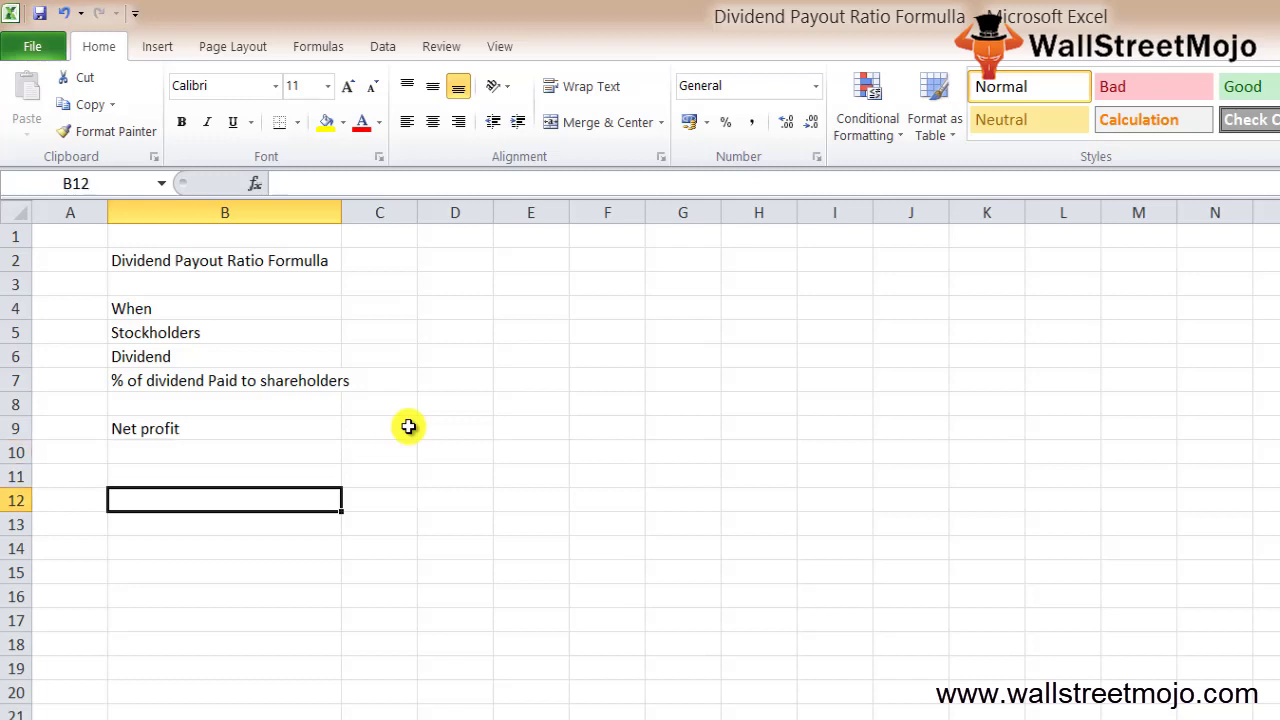
Write 'Dividend Payout Ratio =' in B12 with Dividend over Net Income in C12:C13.
text(Dividend )
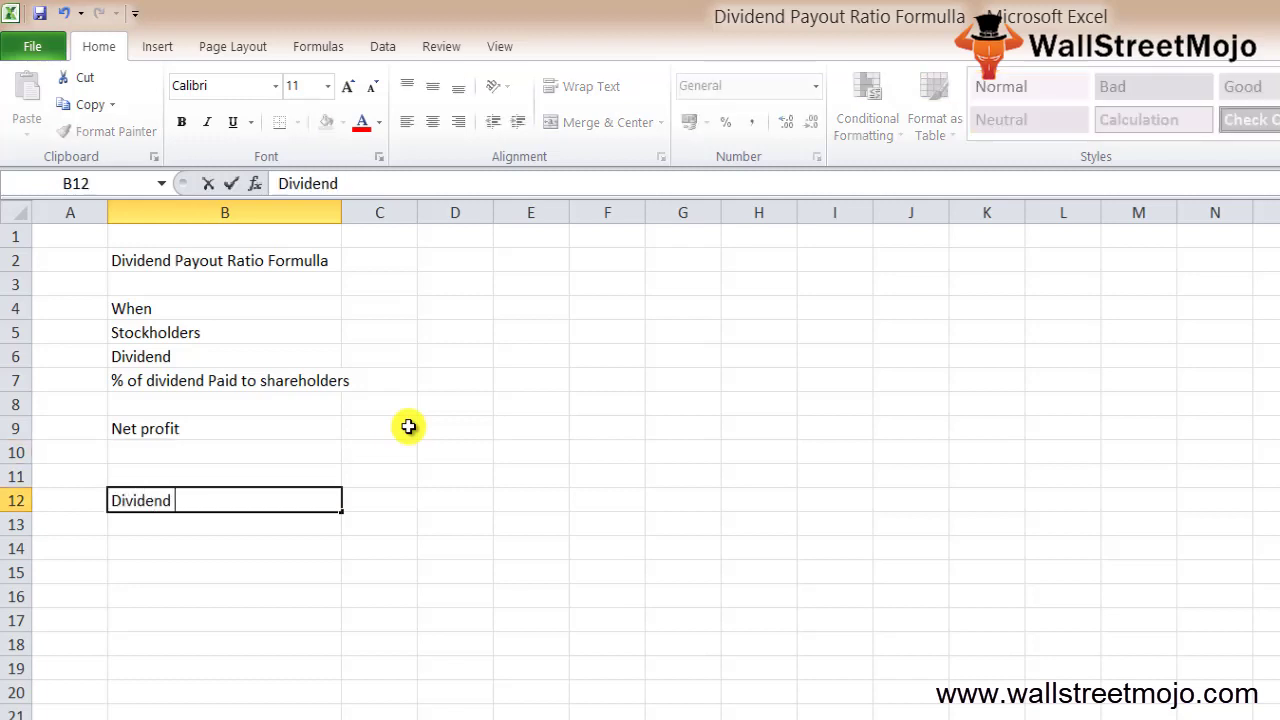
text(Payout R)
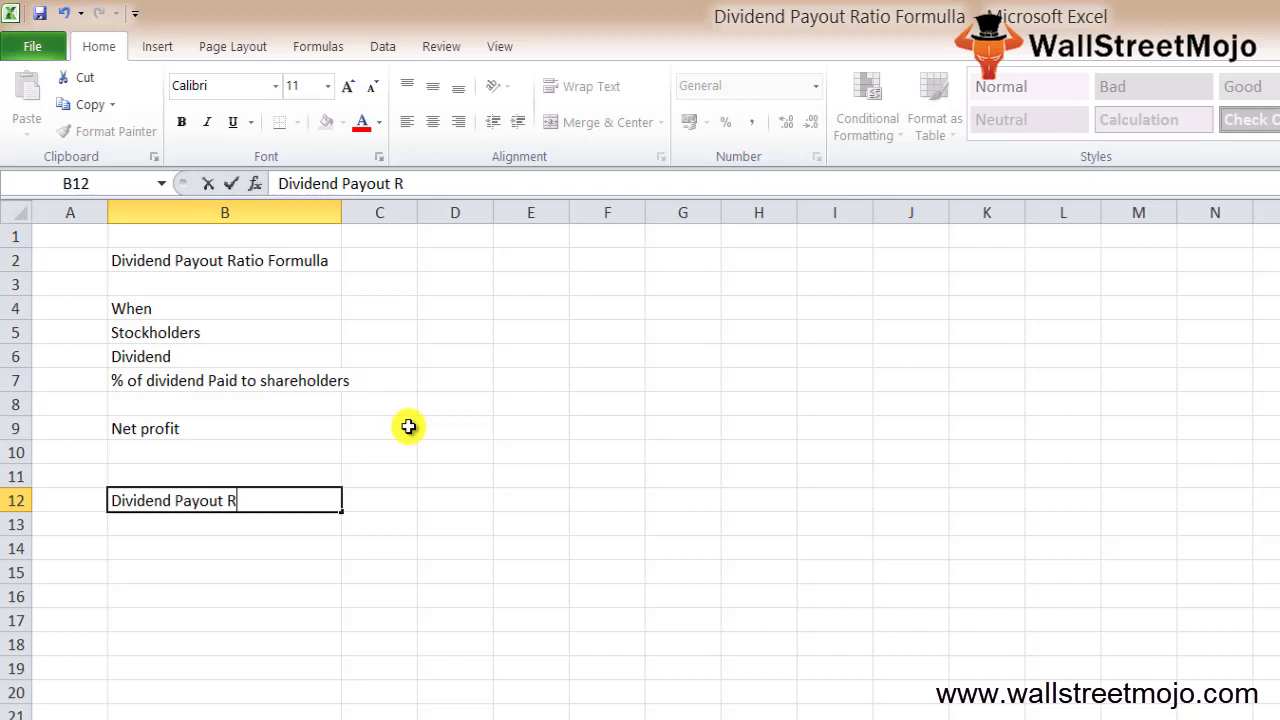
text(atio =)
key(Tab)
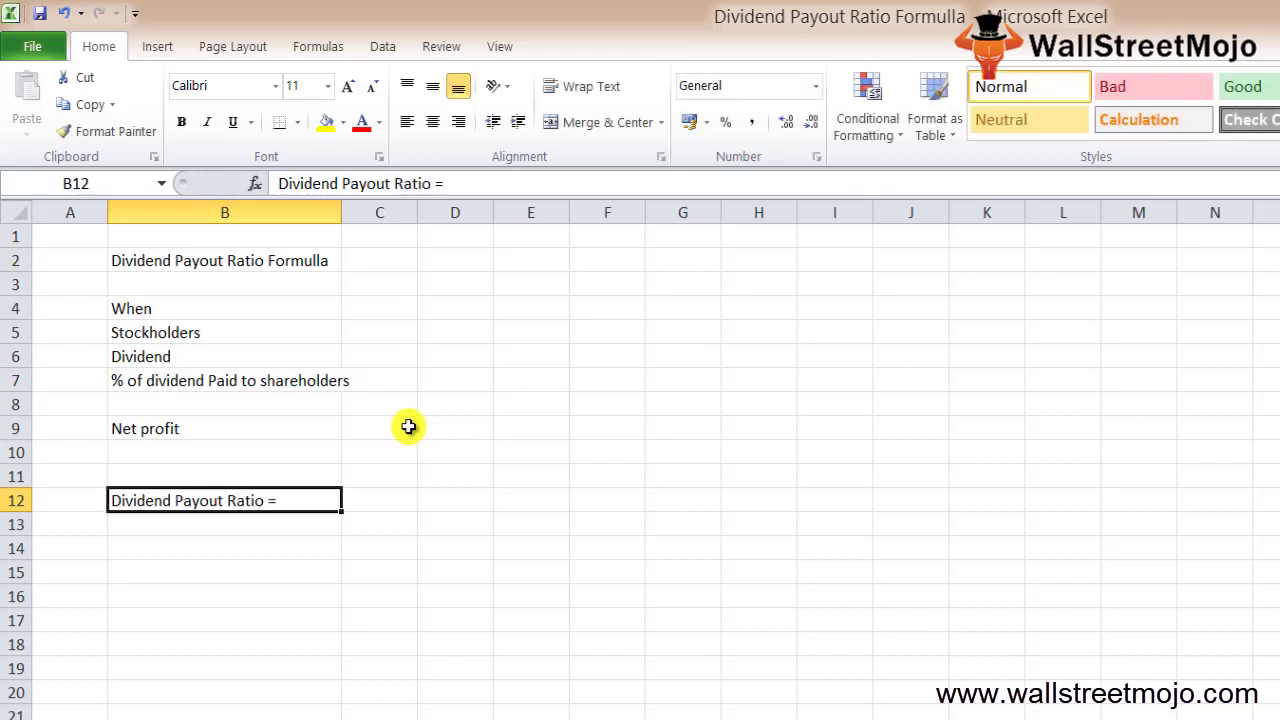
text(Dividend)
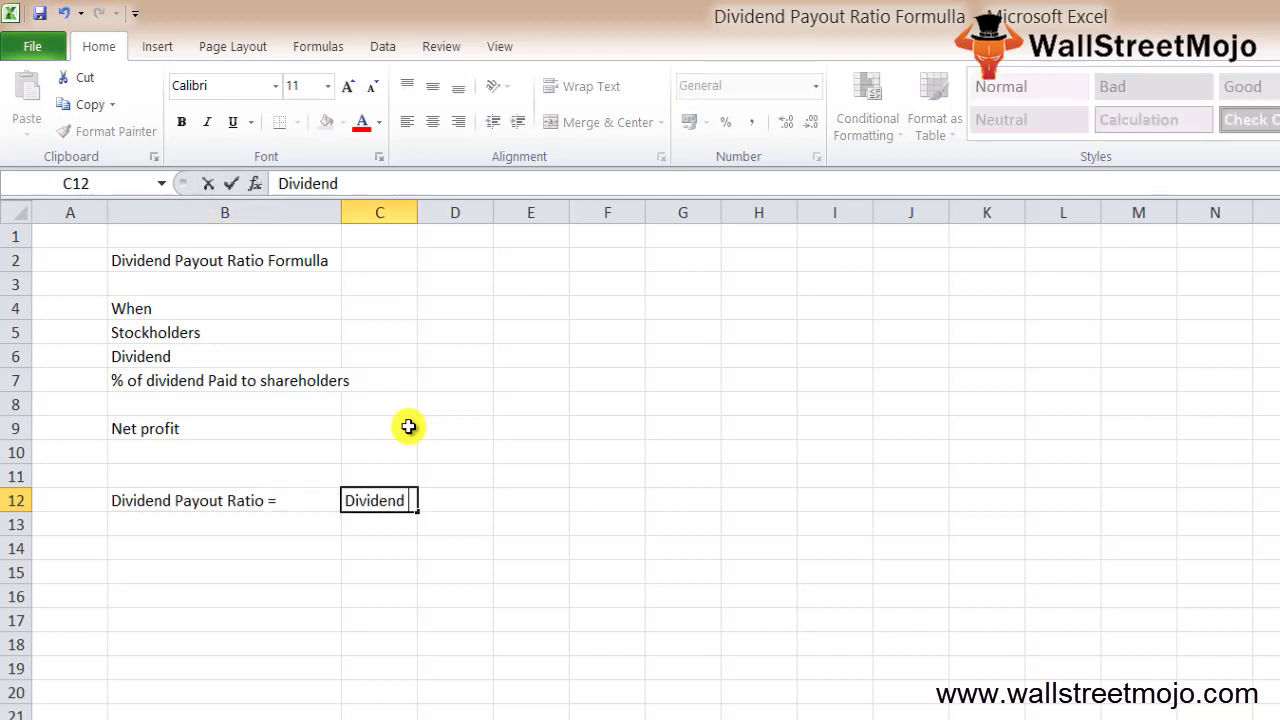
key(Return)
text(Net Income)
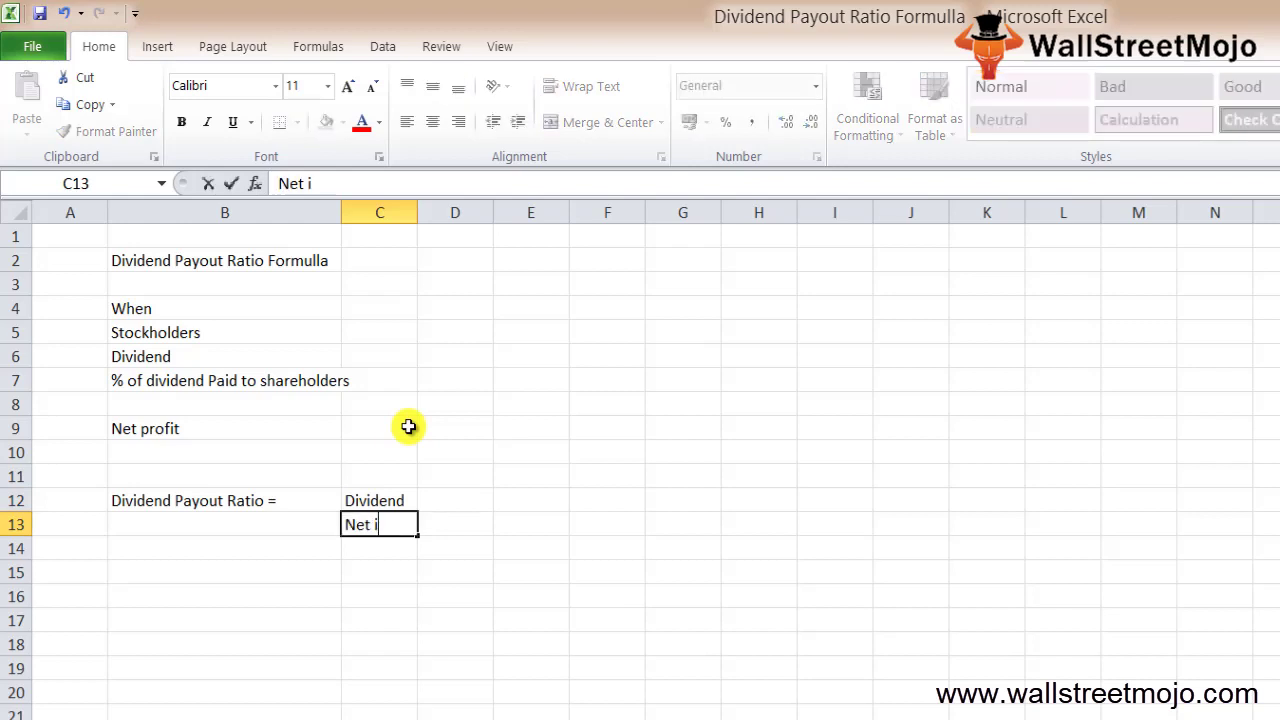
key(Return)
key(Up)
key(Up)
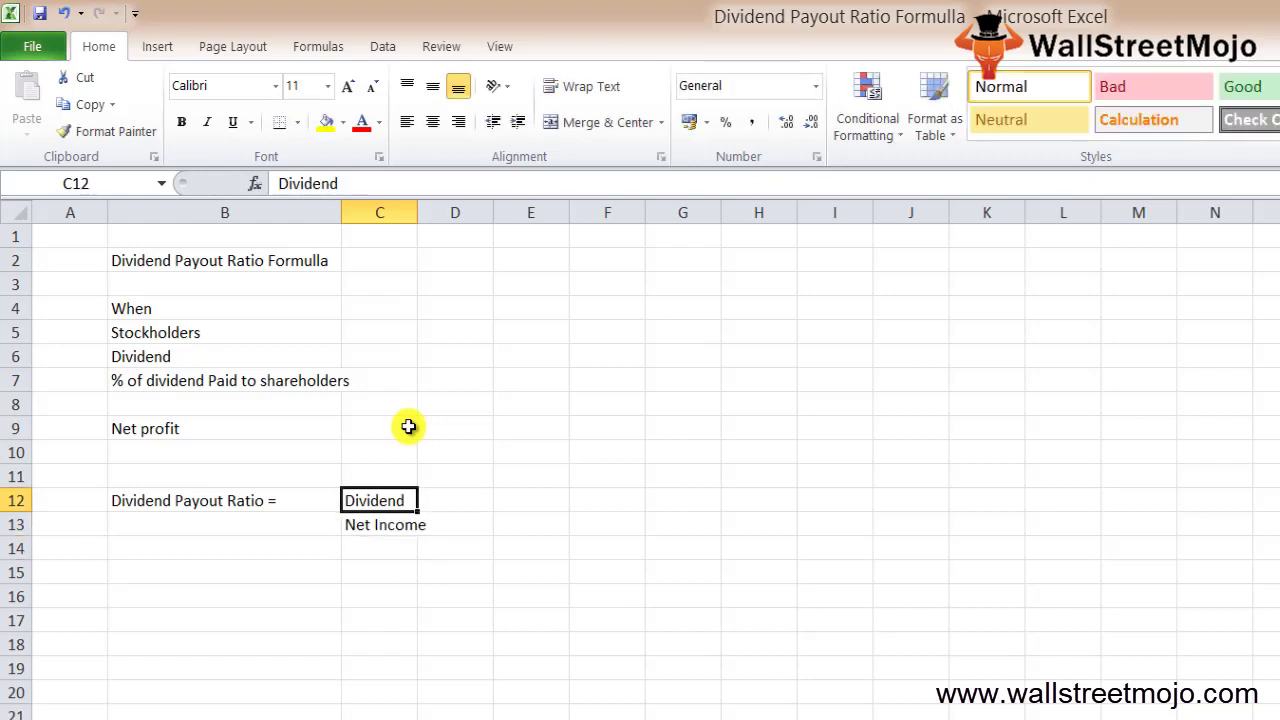
key(shift+space)
key(shift+Down)
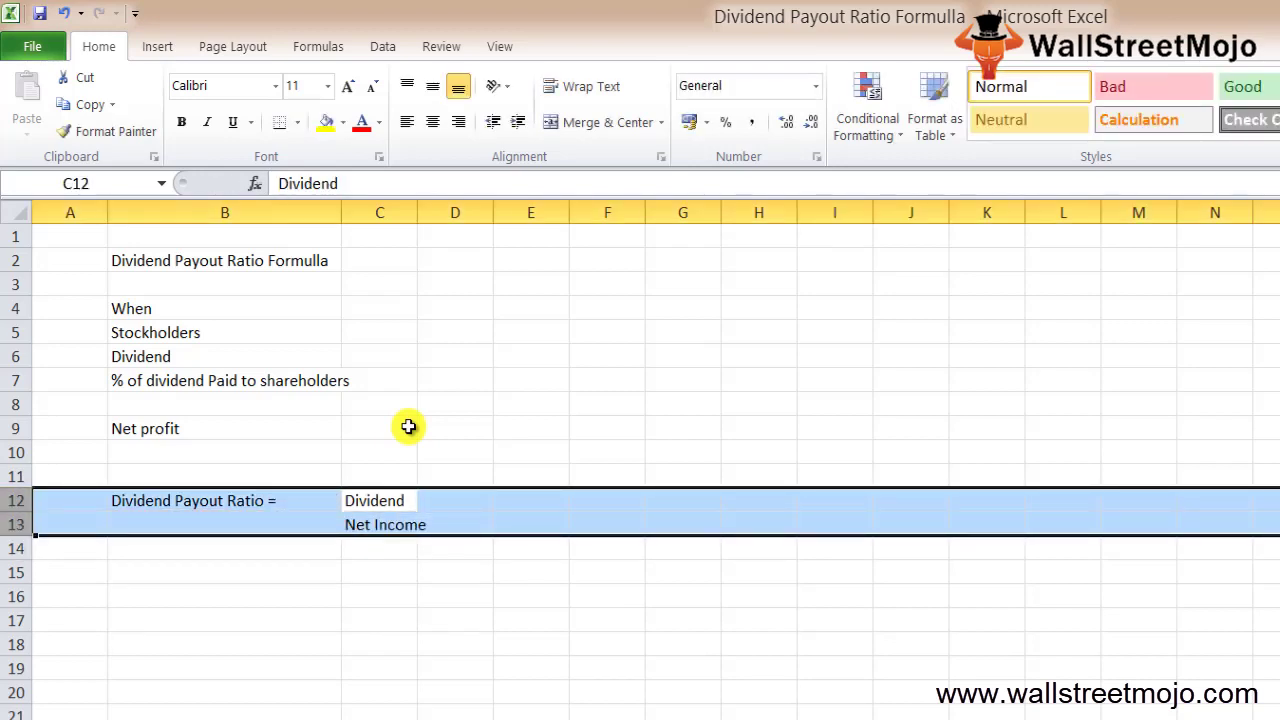
key(Down)
key(Down)
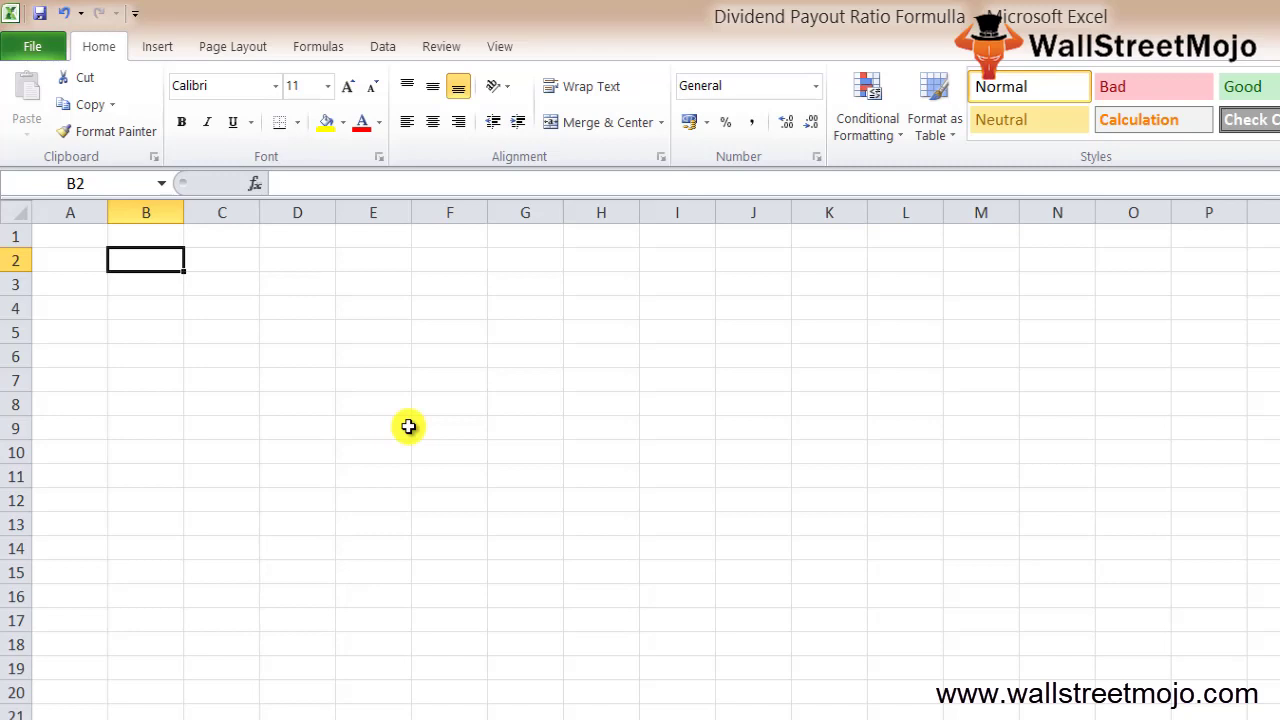
text(Dividend)
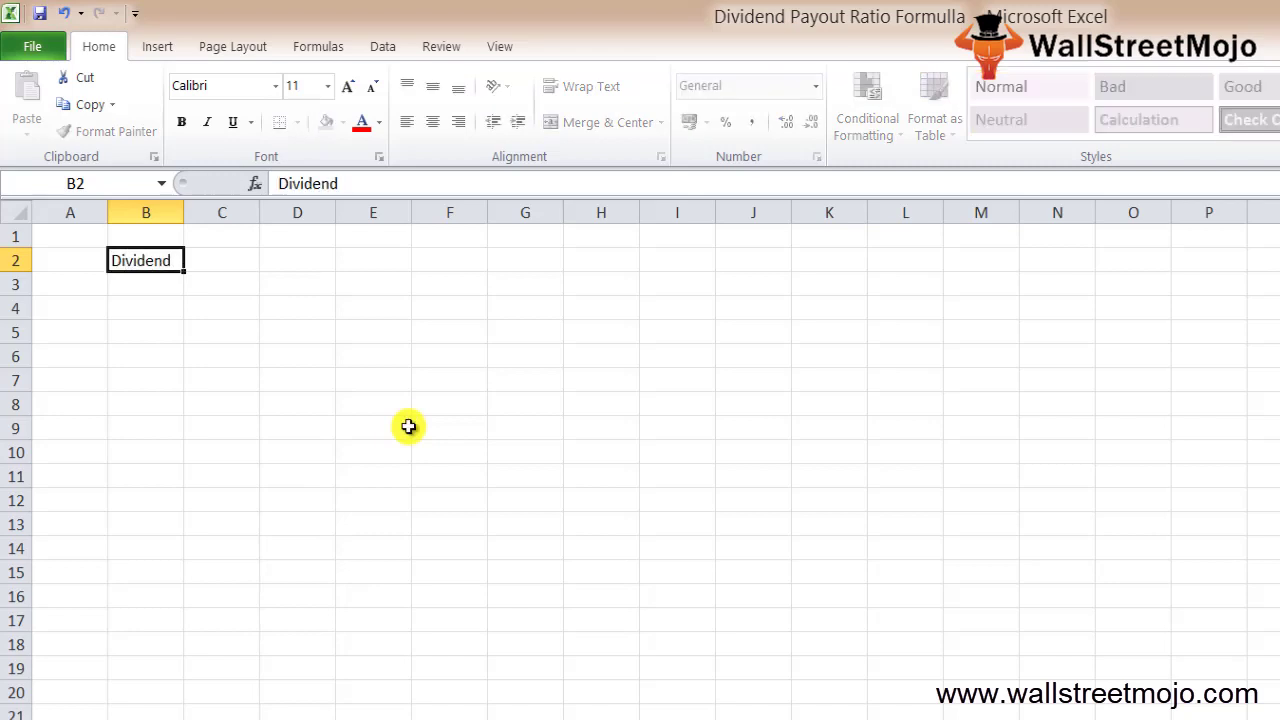
key(Tab)
text(14)
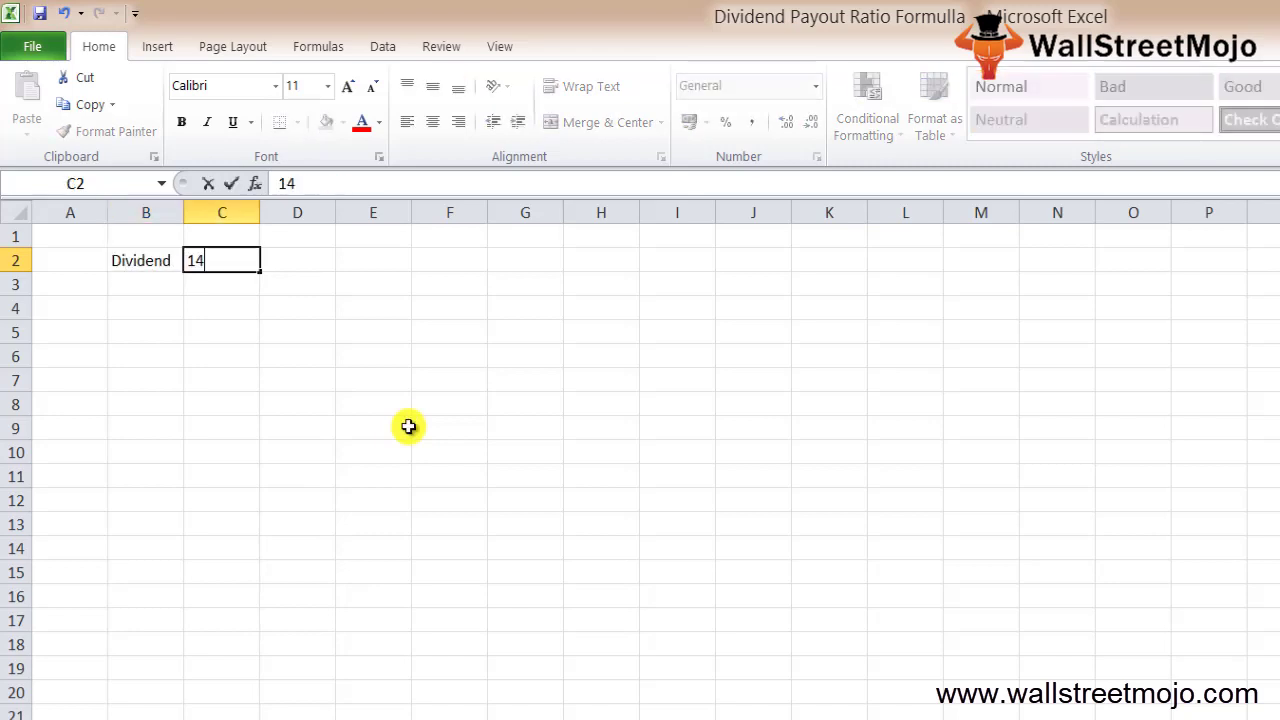
text(0000)
key(Return)
text(Net icome)
key(BackSpace)
key(BackSpace)
key(BackSpace)
key(BackSpace)
text(ncome)
key(Tab)
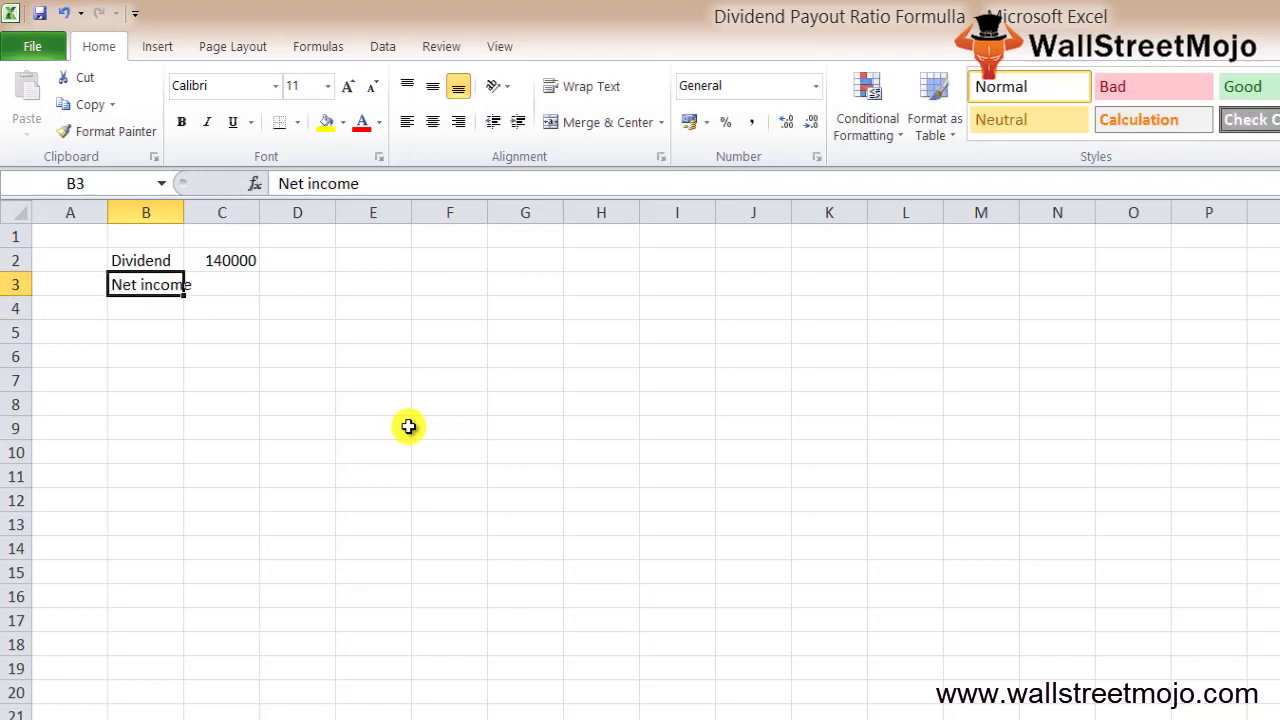
key(Tab)
key(Return)
text(4)
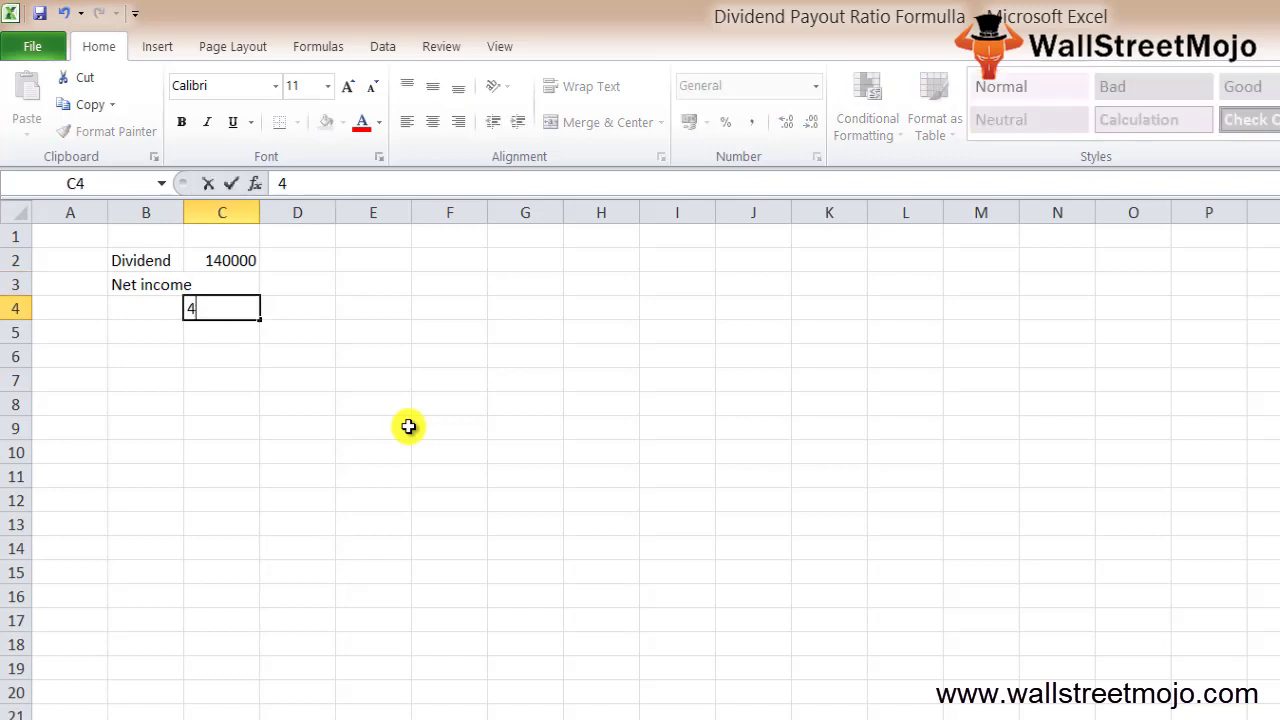
key(BackSpace)
key(Escape)
key(Up)
text(420000)
key(Left)
key(alt+h)
key(o)
key(i)
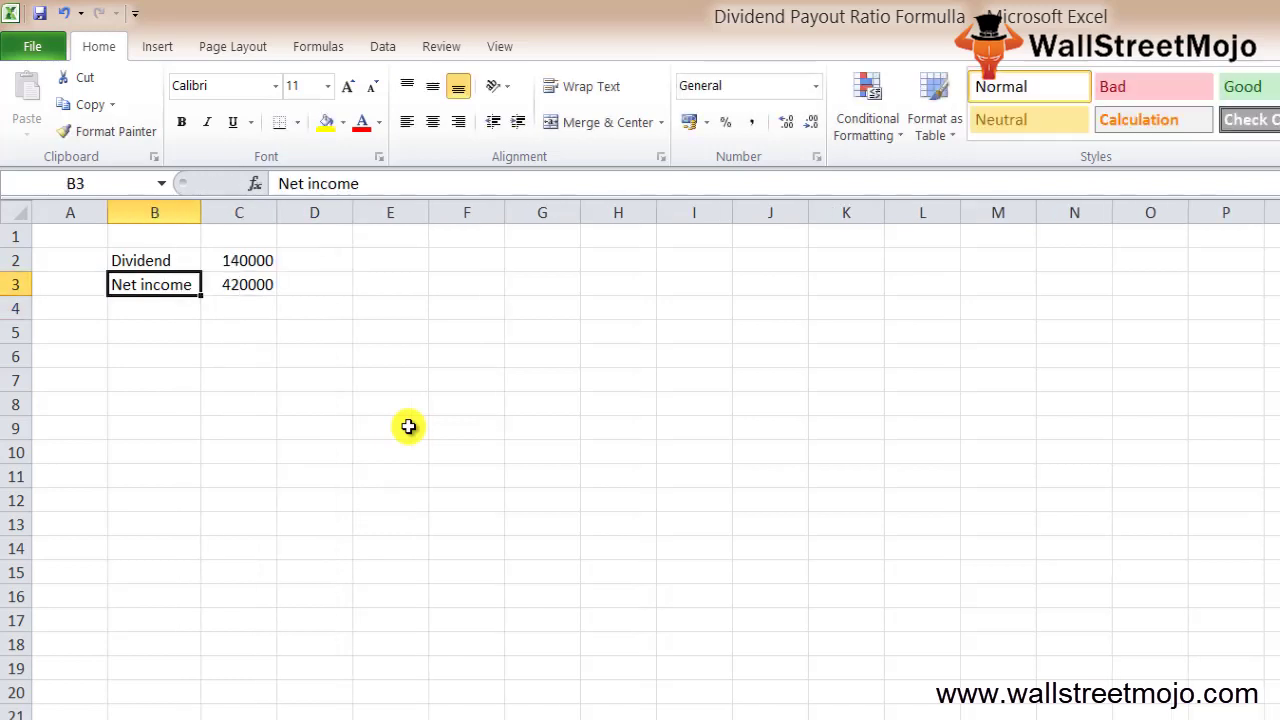
key(Down)
key(Down)
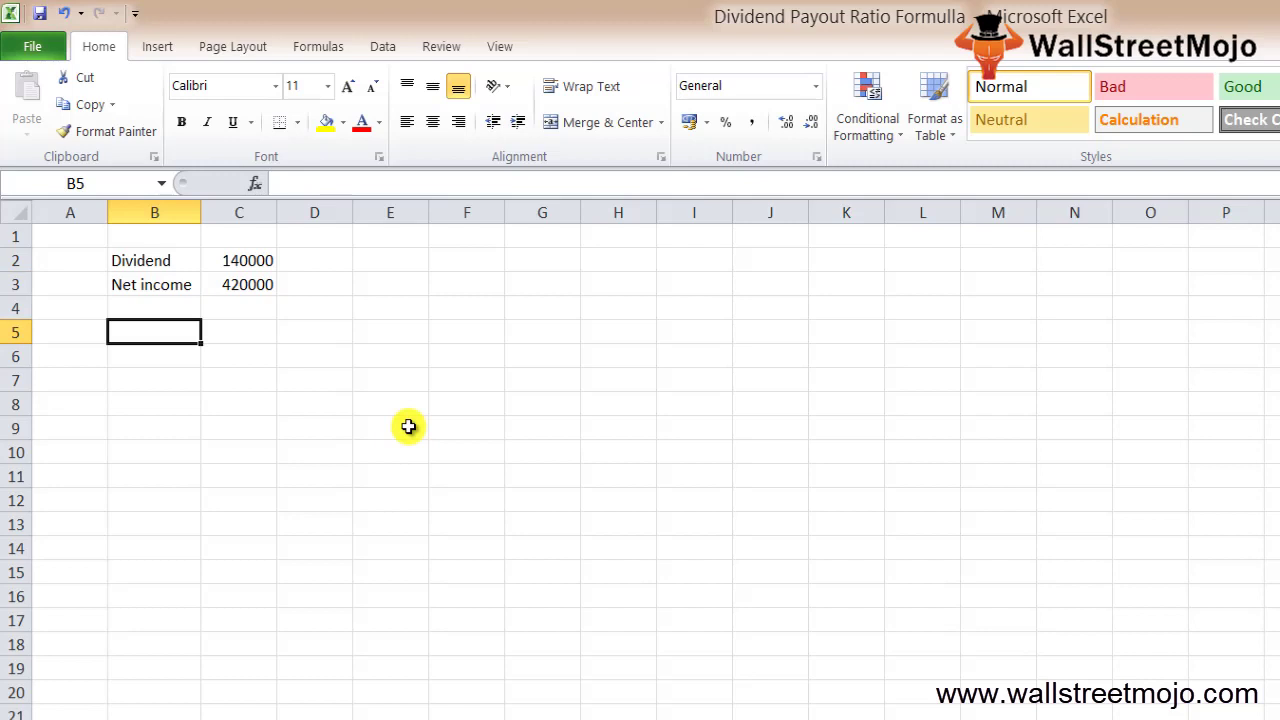
text(Retained )
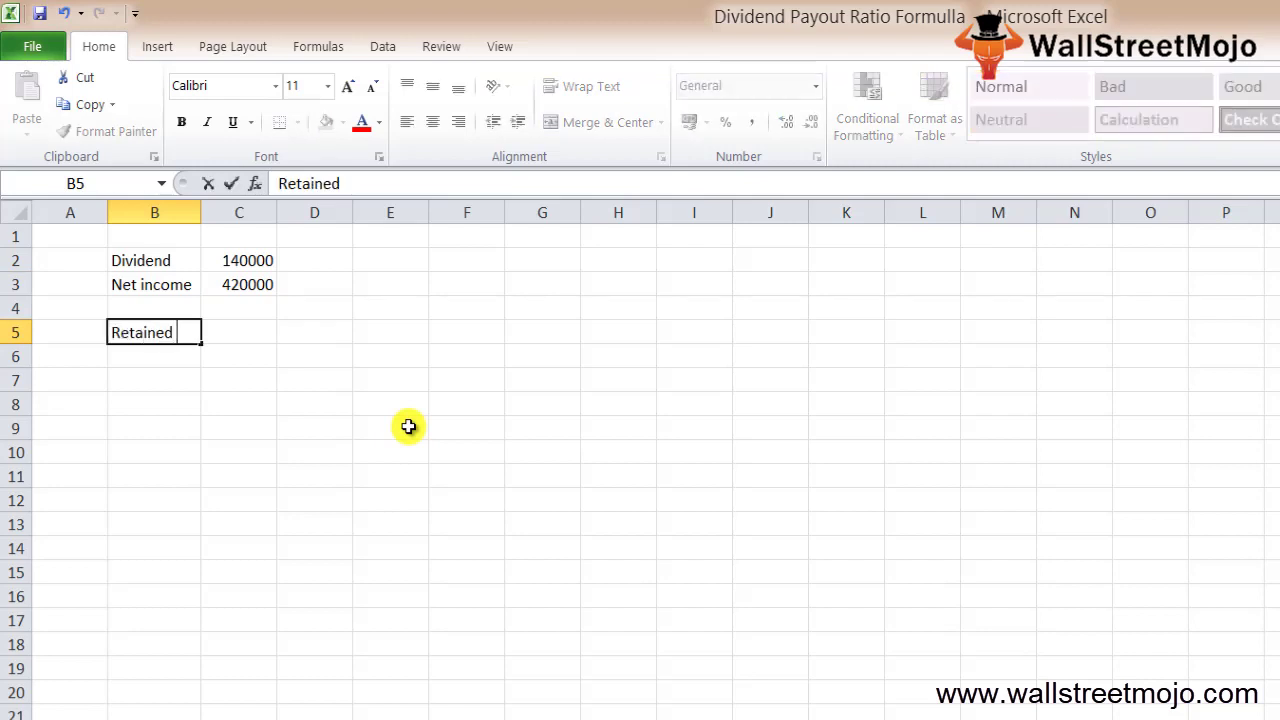
text(Earnings)
key(BackSpace)
text(s)
key(Return)
key(Up)
key(Right)
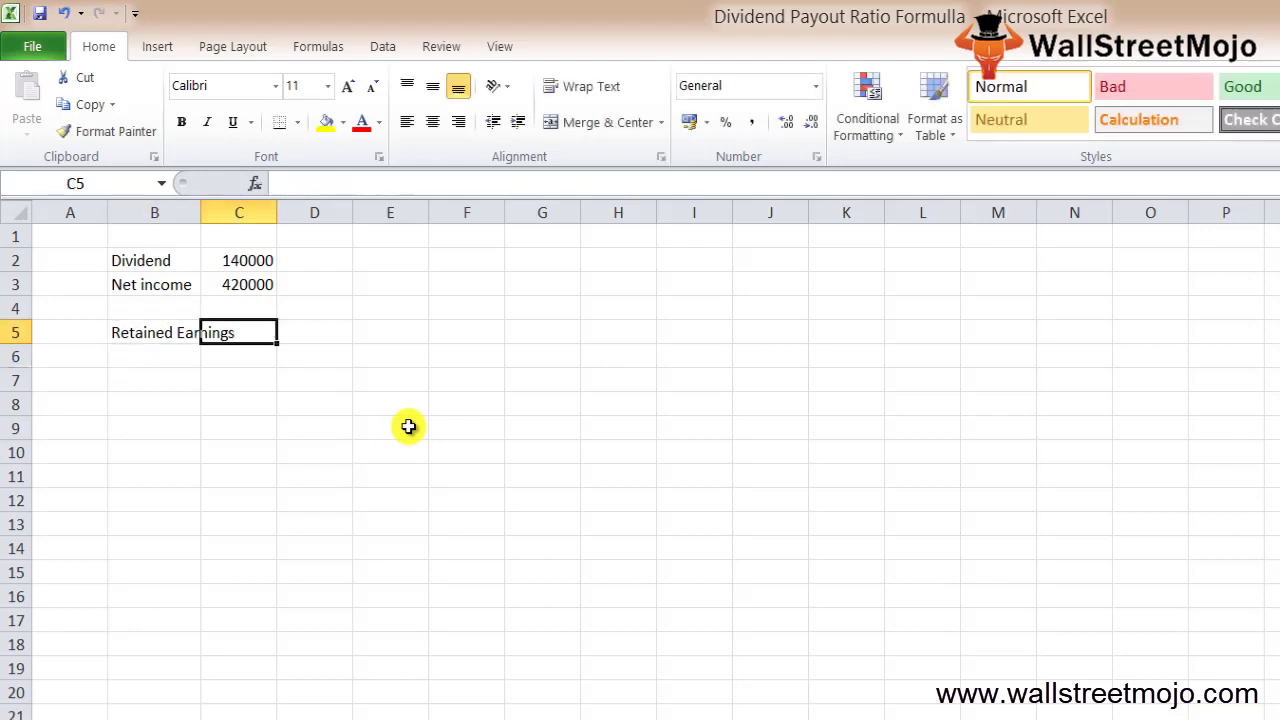
text(66.67%)
key(Return)
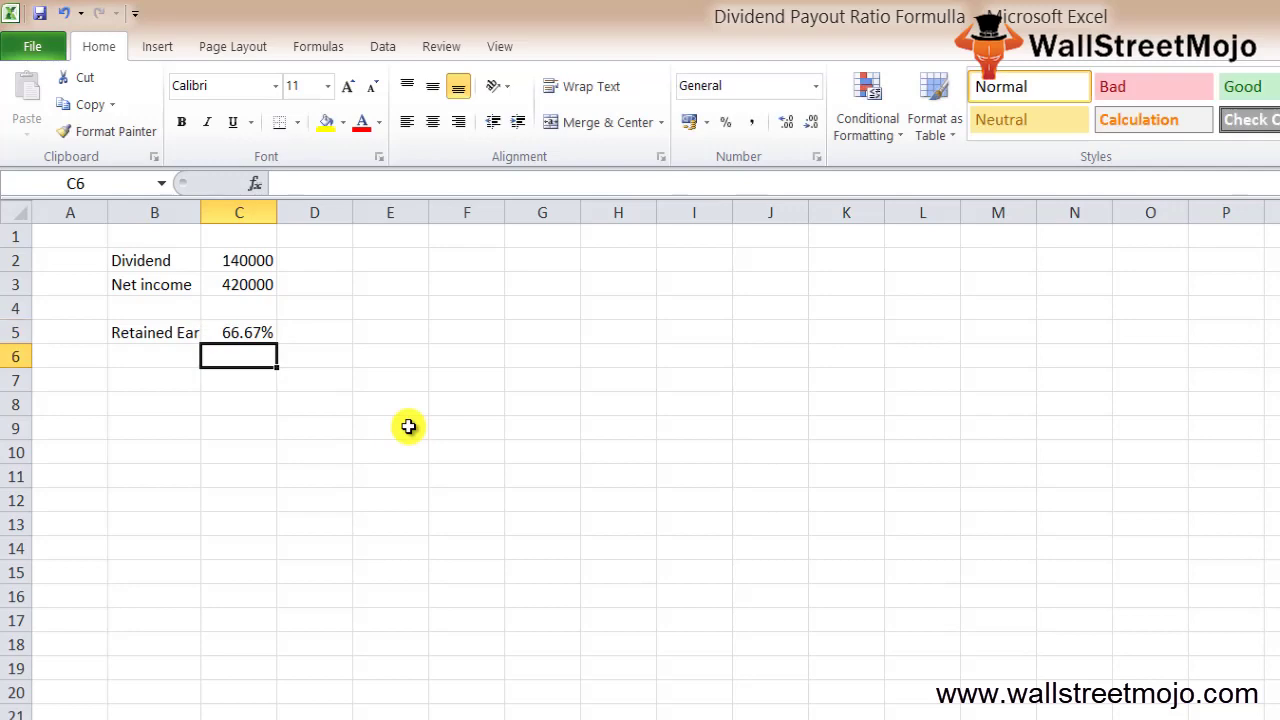
key(Up)
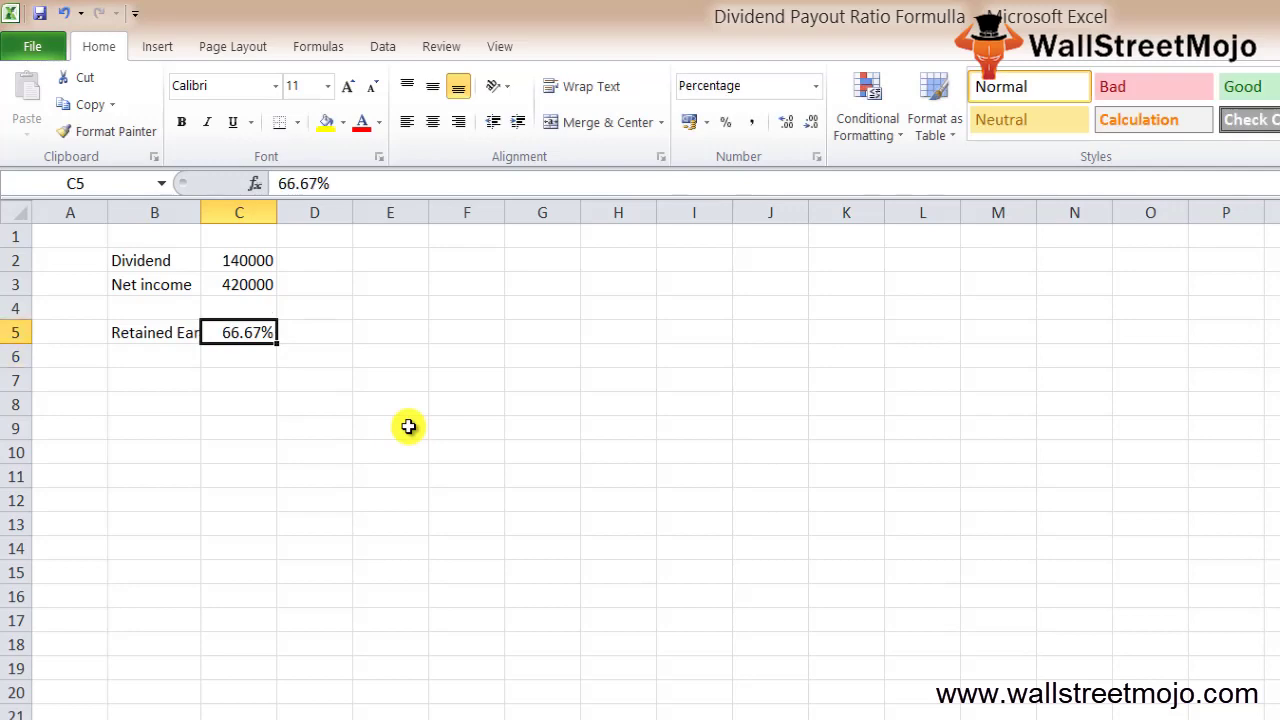
key(Down)
key(Down)
key(Left)
key(Up)
key(Down)
key(Left)
key(Up)
key(Right)
key(Down)
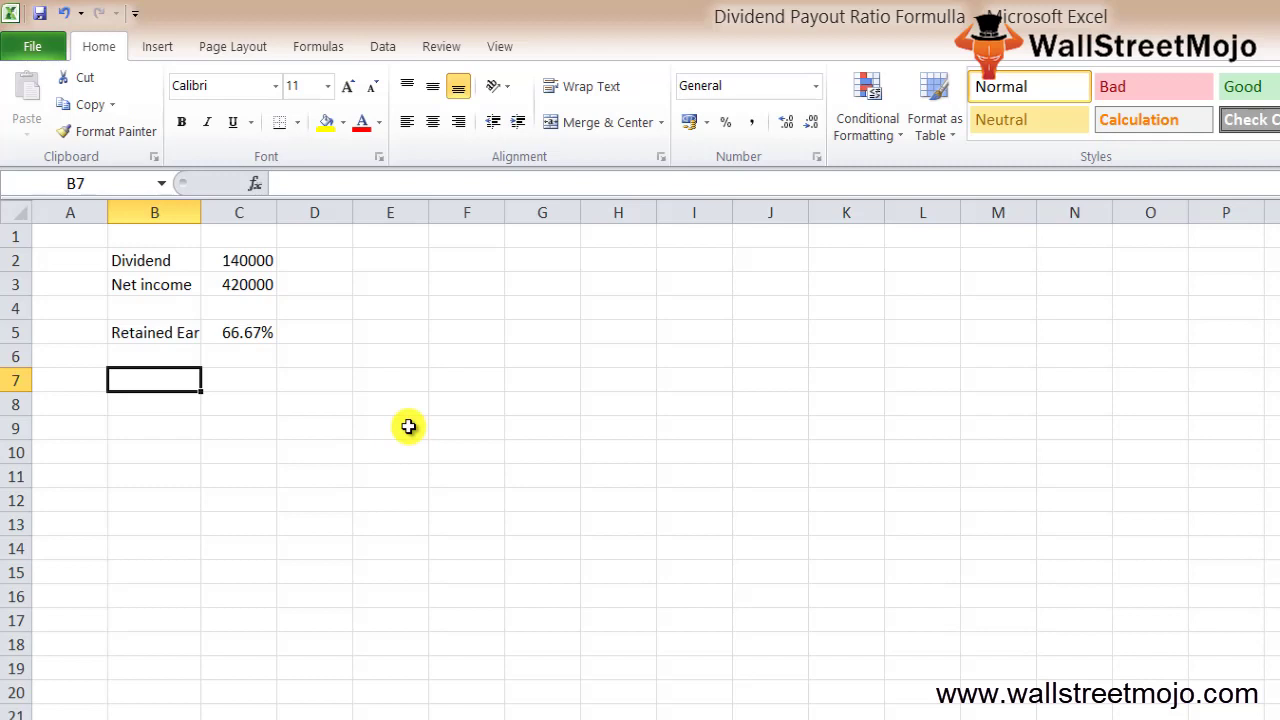
Add a bold 'First Ratio' heading in B7.
text(Firs)
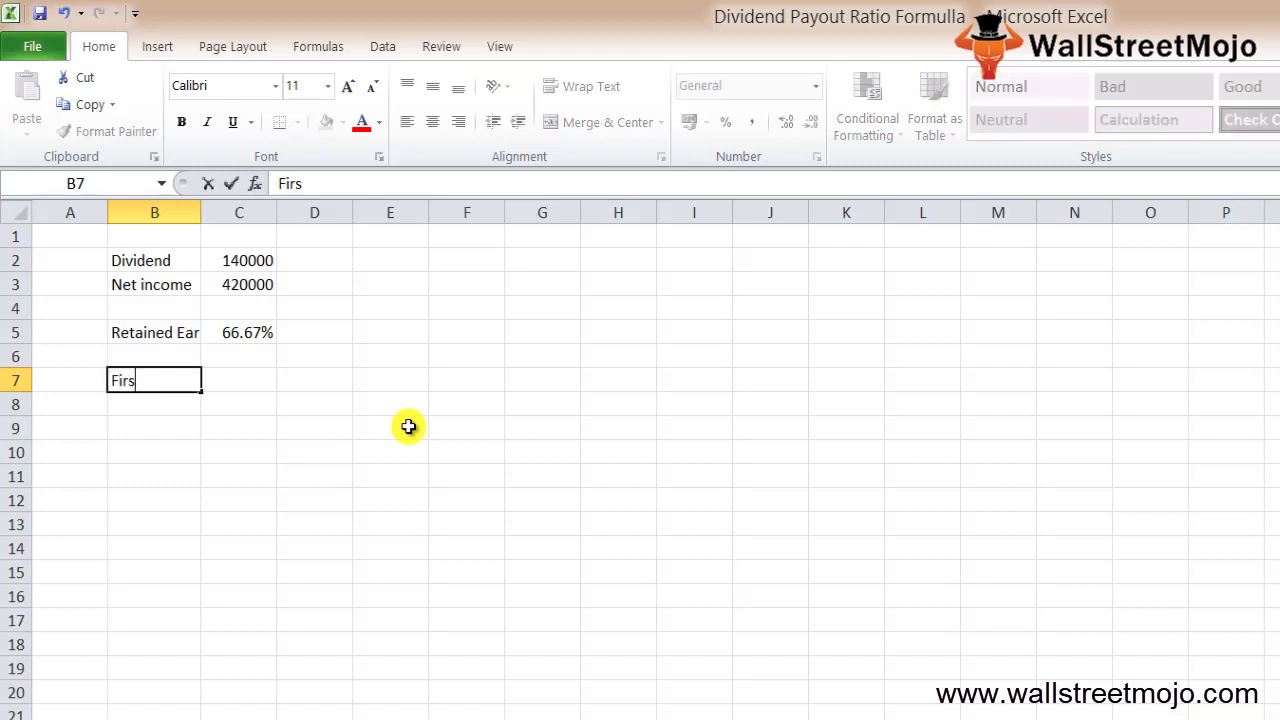
text(t Ratio)
key(ctrl+Return)
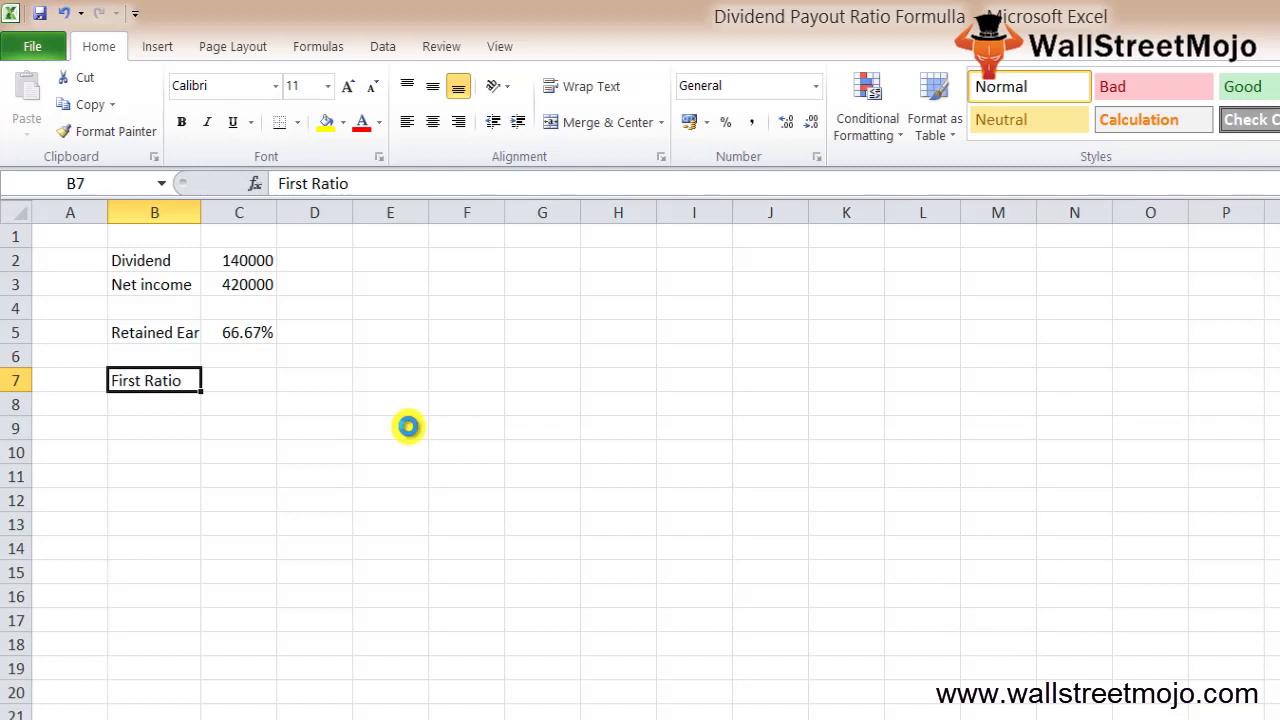
key(ctrl+b)
key(Return)
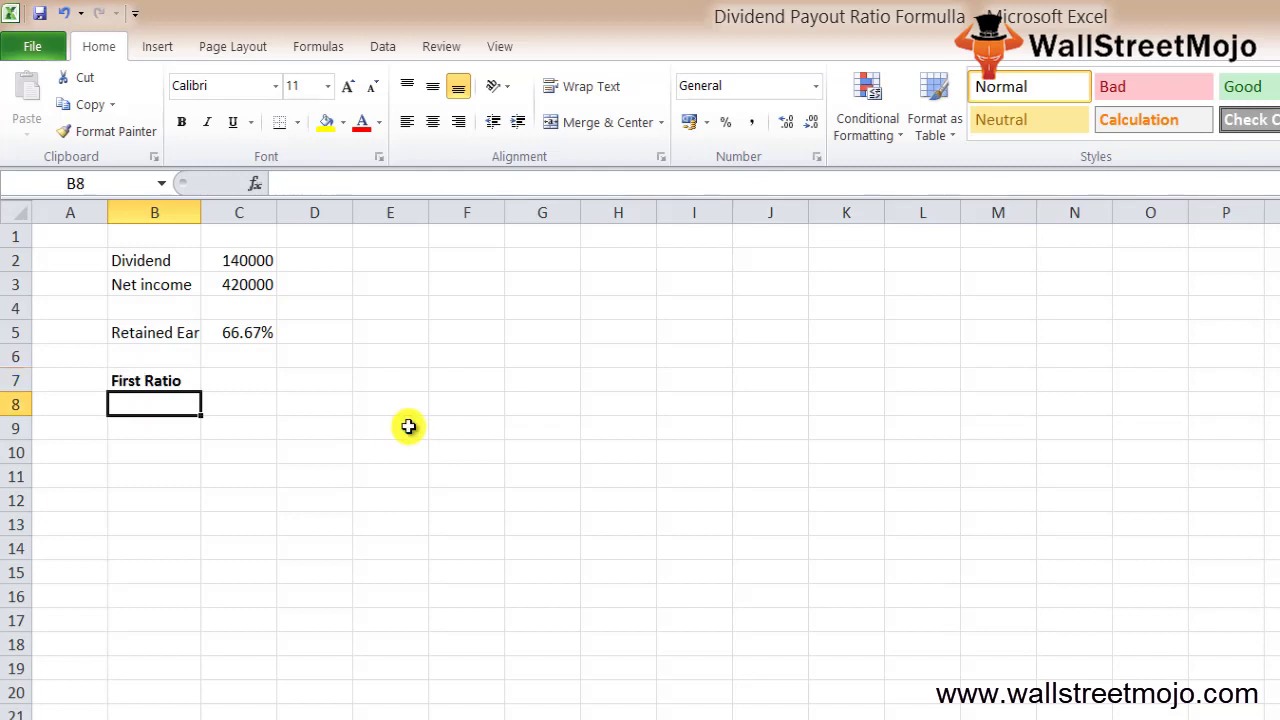
Copy the Dividend 140000 row from B2:C2 into B9:C9.
key(Up)
drag(154, 260, 239, 260)
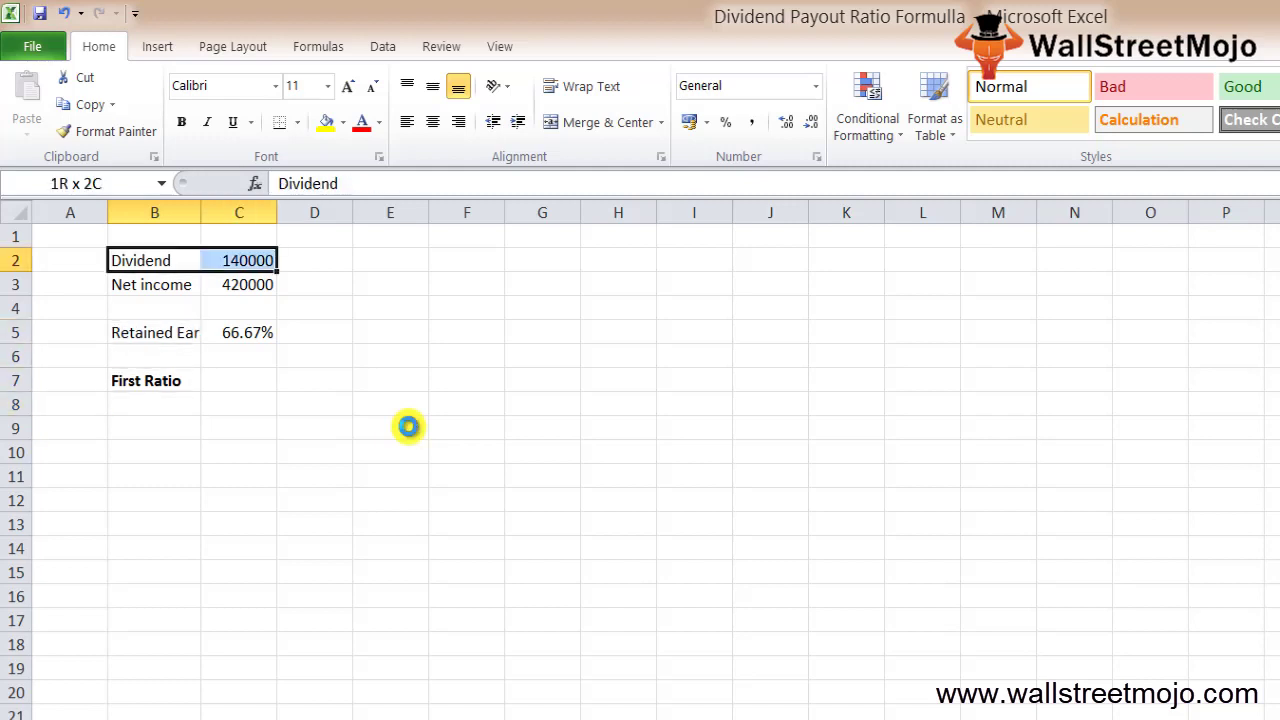
key(ctrl+c)
key(Down)
key(Down)
key(Down)
key(Down)
key(Down)
key(Down)
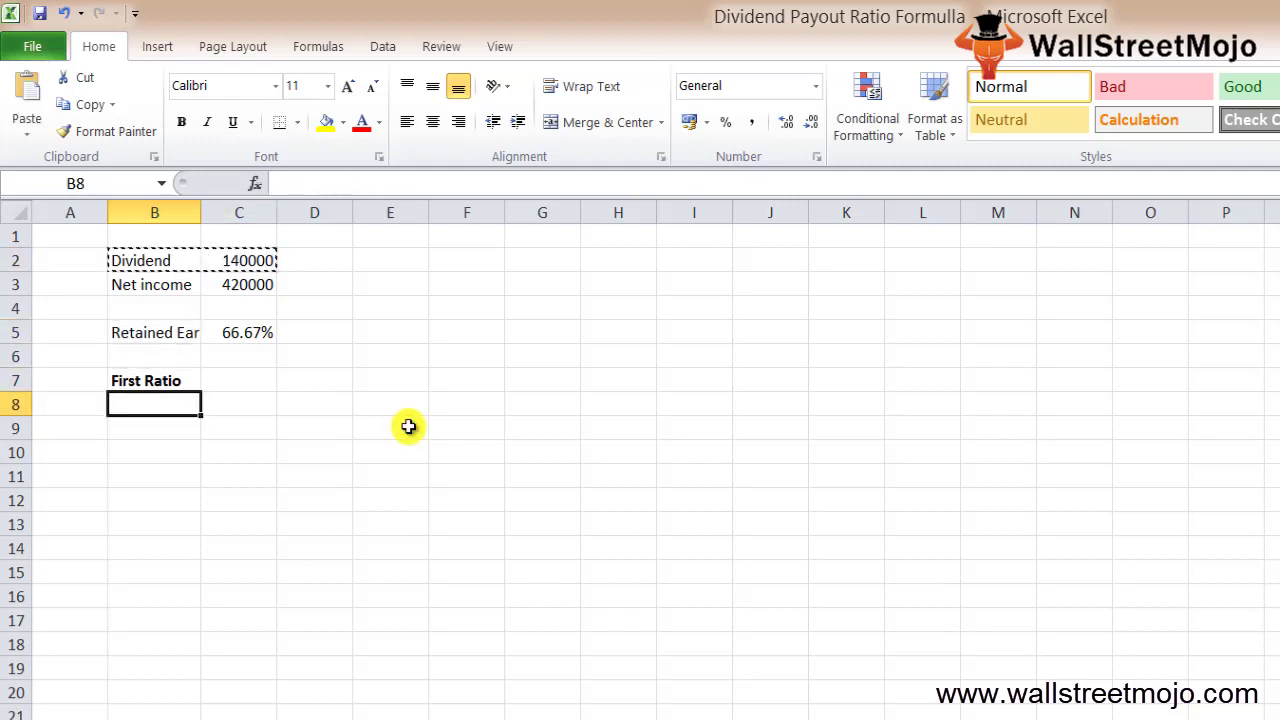
key(Down)
key(Up)
key(Down)
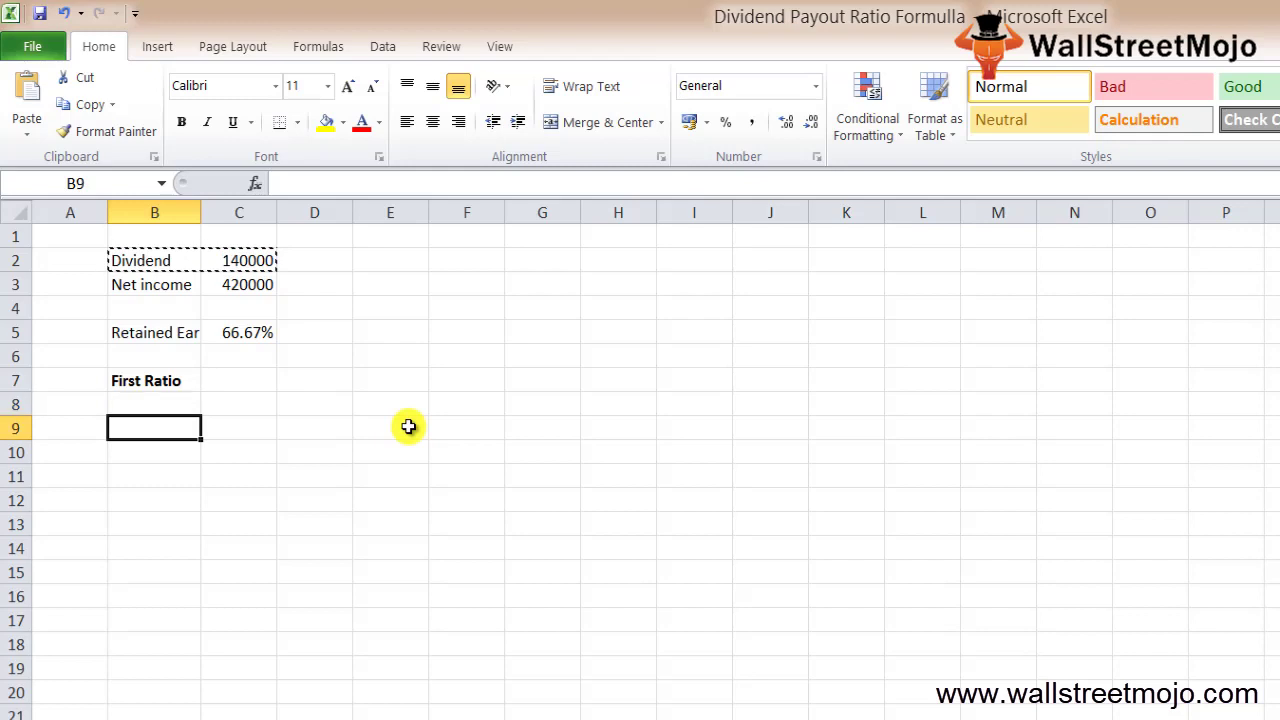
key(shift+Right)
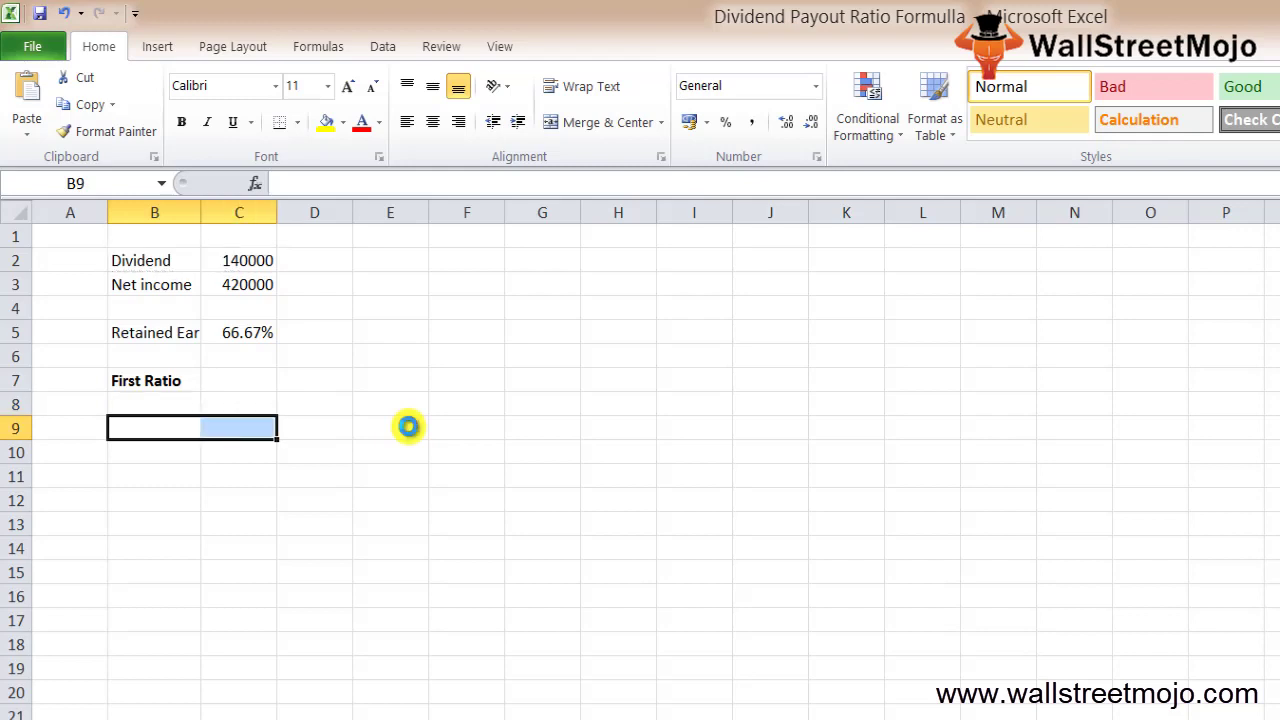
key(ctrl+v)
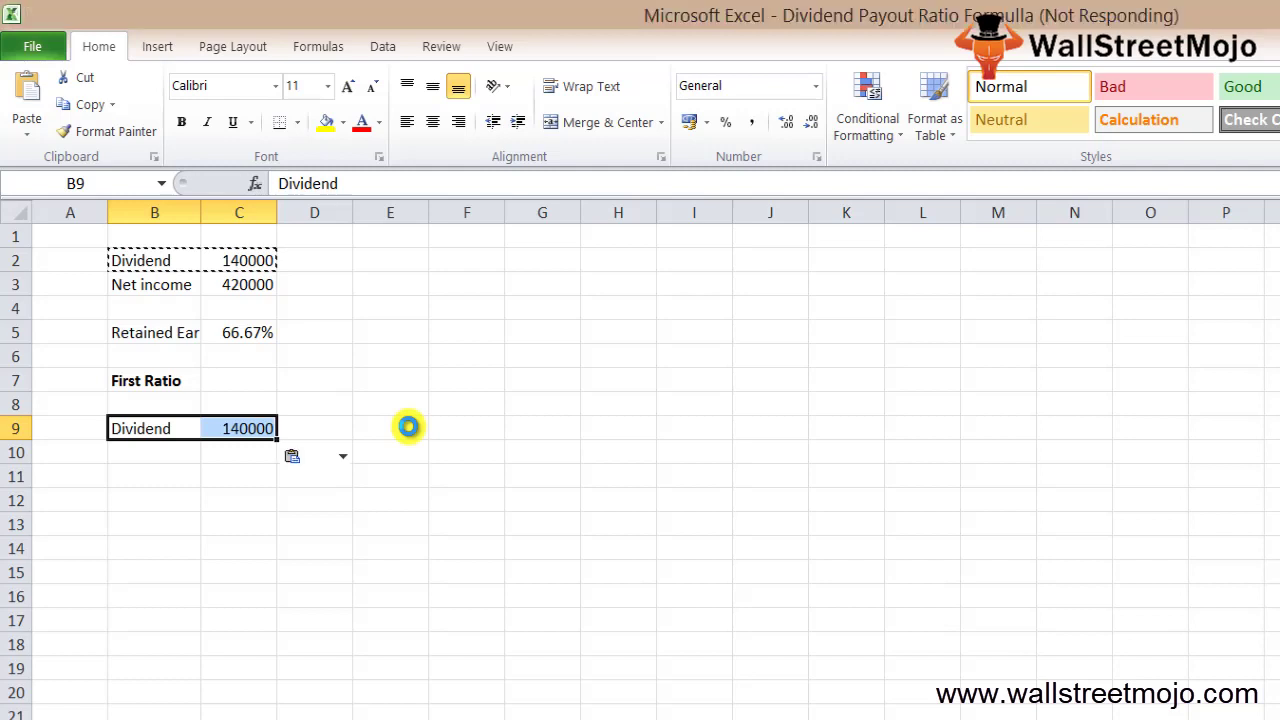
Enter 'net Income' with the value 420000 in B11:C11.
key(Down)
key(Down)
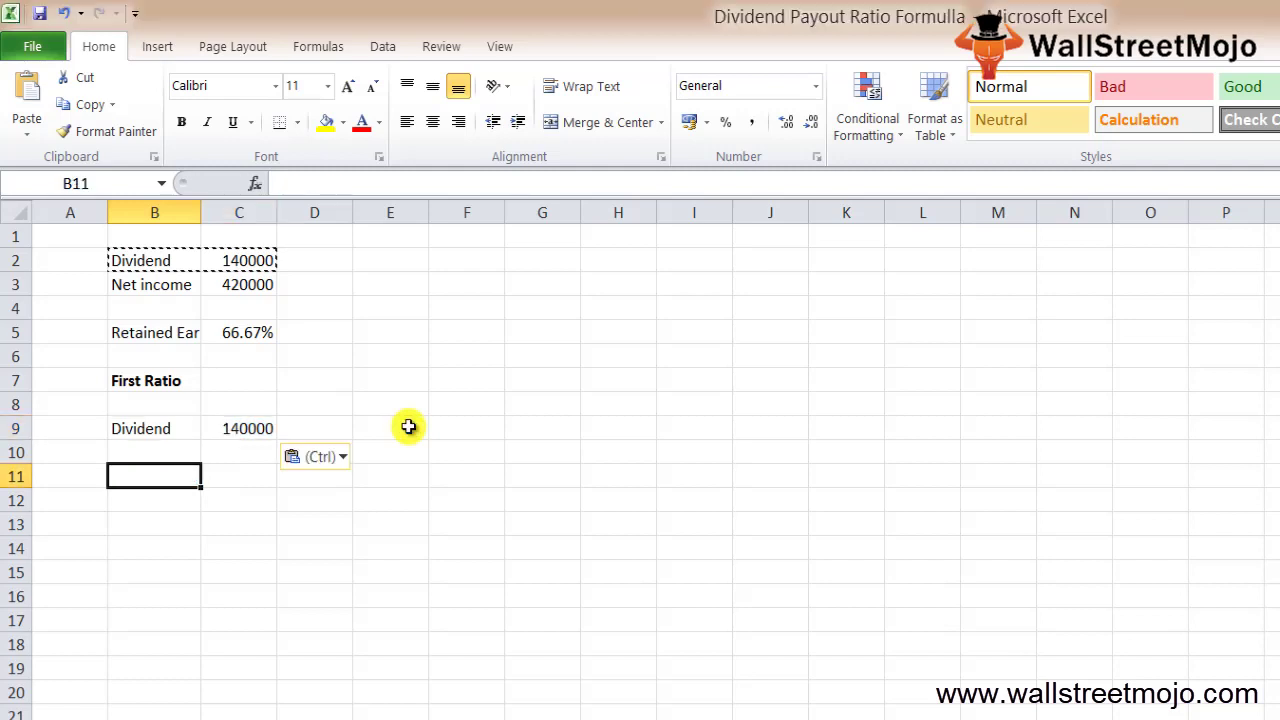
key(Down)
key(Up)
key(Up)
key(Down)
key(F2)
text(net Income)
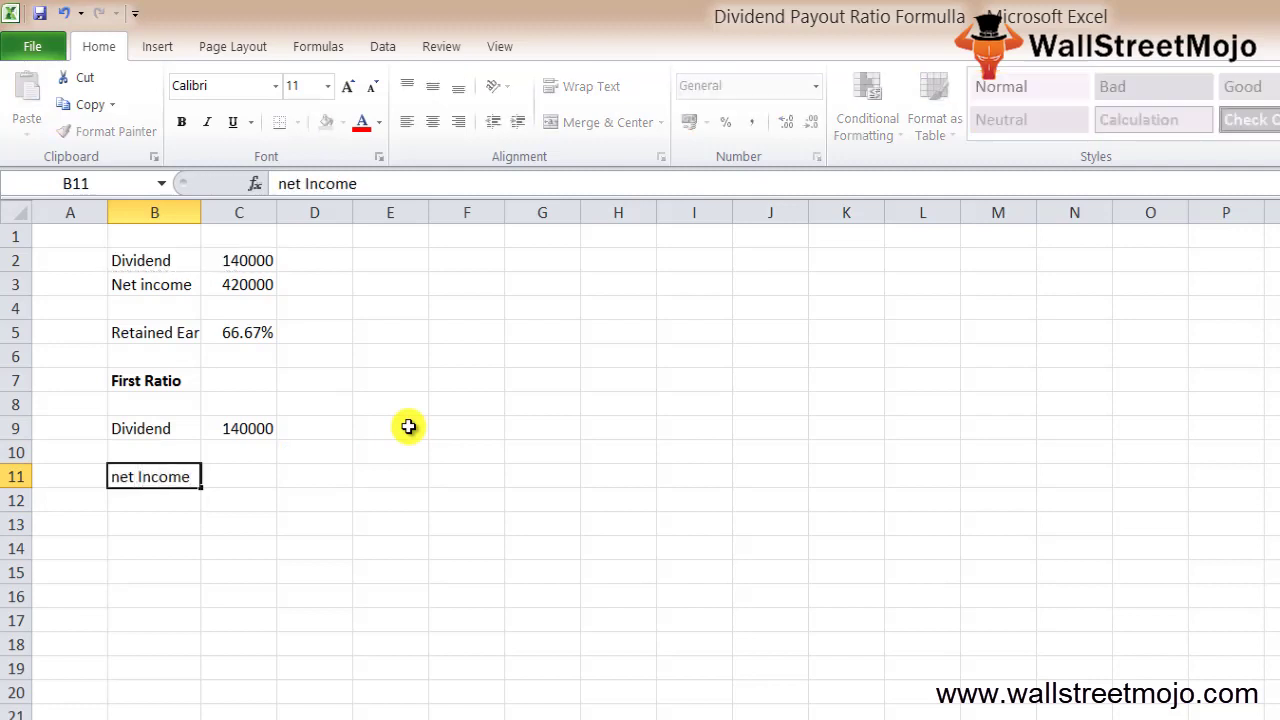
key(Tab)
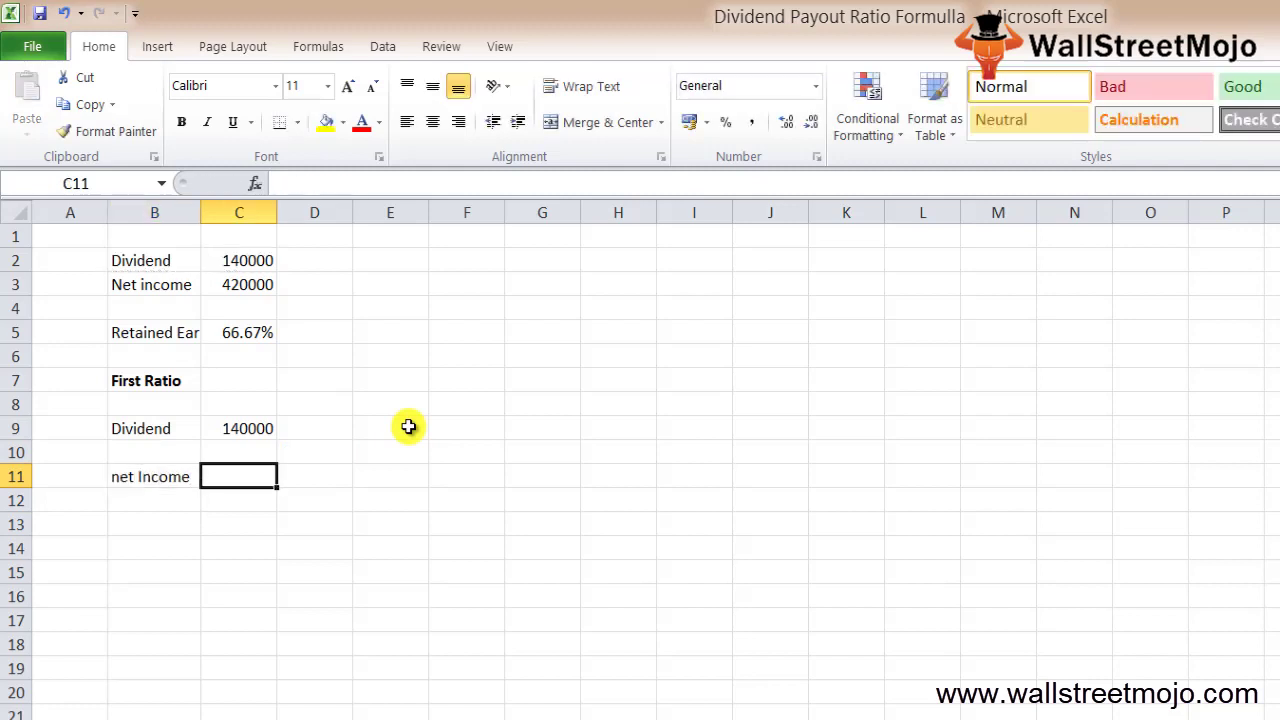
text(420000)
key(Return)
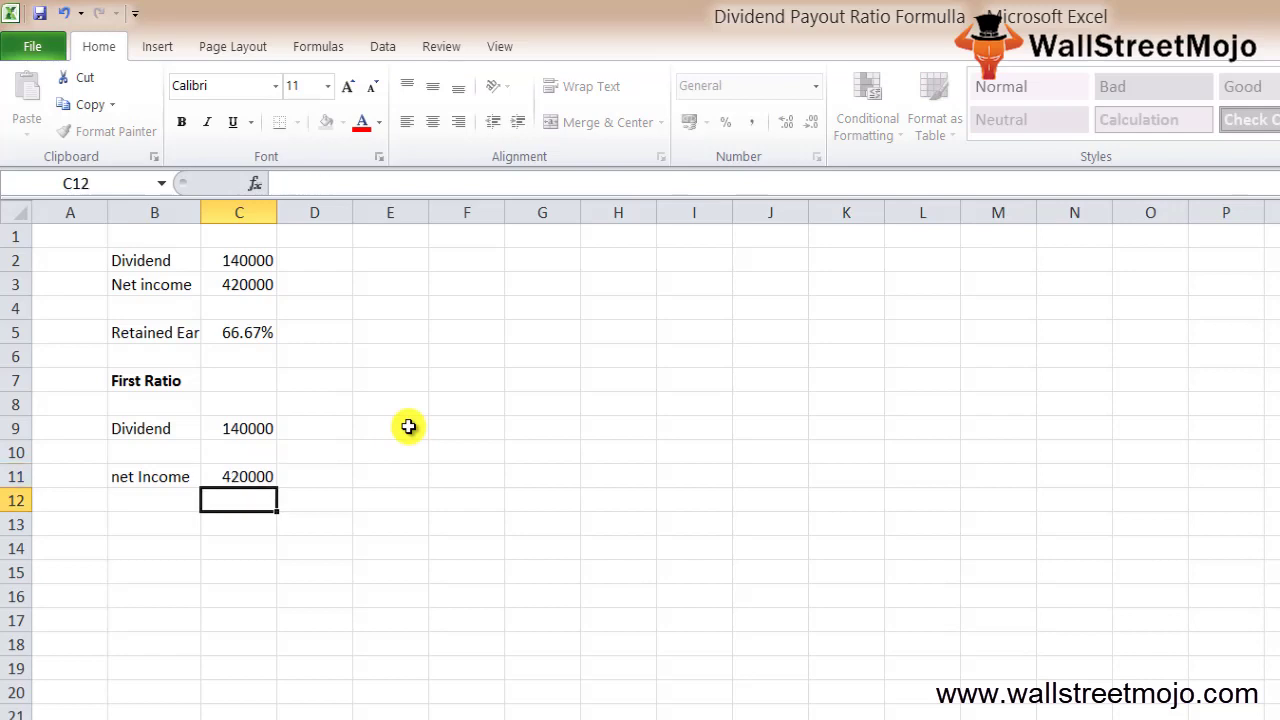
key(Left)
key(Left)
key(Down)
key(Right)
key(Down)
Label B13 'Dividend Ratio =' with Dividend over Net Income in D13:D14.
key(Up)
text(Dividend Ratio =)
key(Return)
key(Up)
key(Right)
key(Right)
text(Dividend)
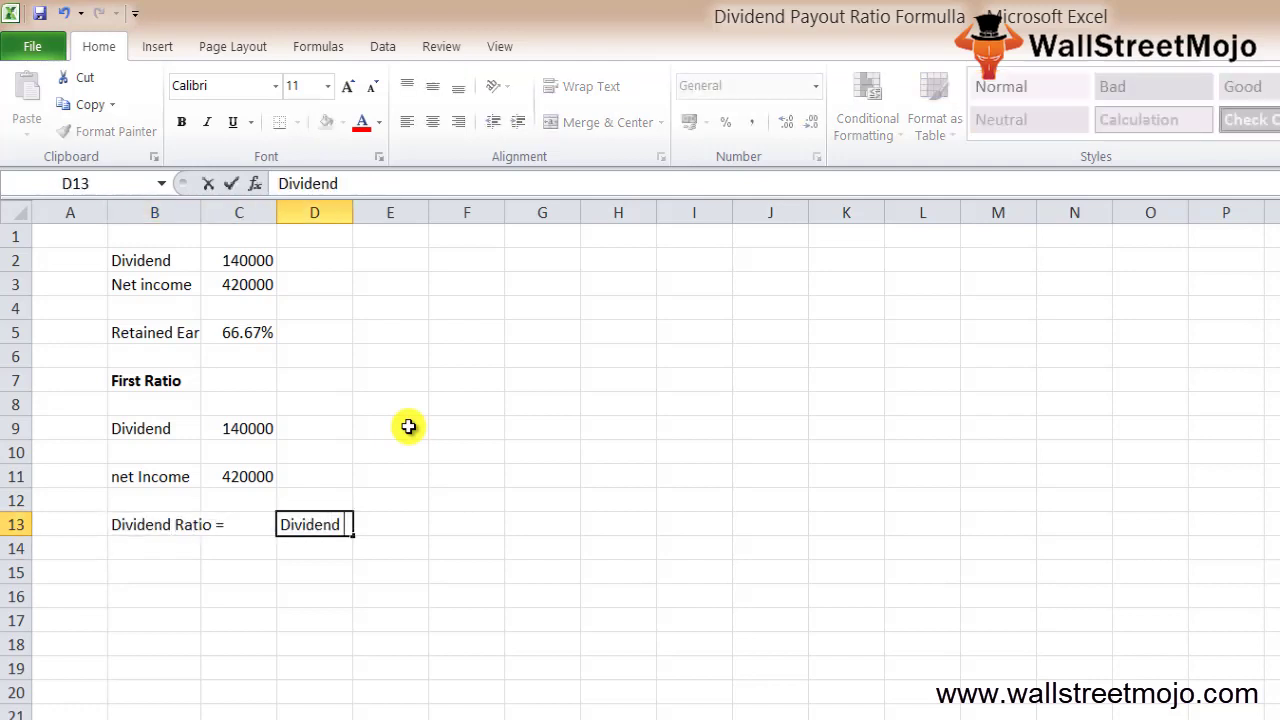
key(Return)
text(Net Income)
key(Return)
Compute =C9/C11 in E14 and format it as a percentage, showing 33%.
key(Up)
key(Right)
text(=)
key(Up)
key(Up)
key(Up)
key(Up)
key(Left)
key(Up)
key(Left)
text(/E13)
key(Up)
key(Up)
key(Left)
key(Left)
key(ctrl+Return)
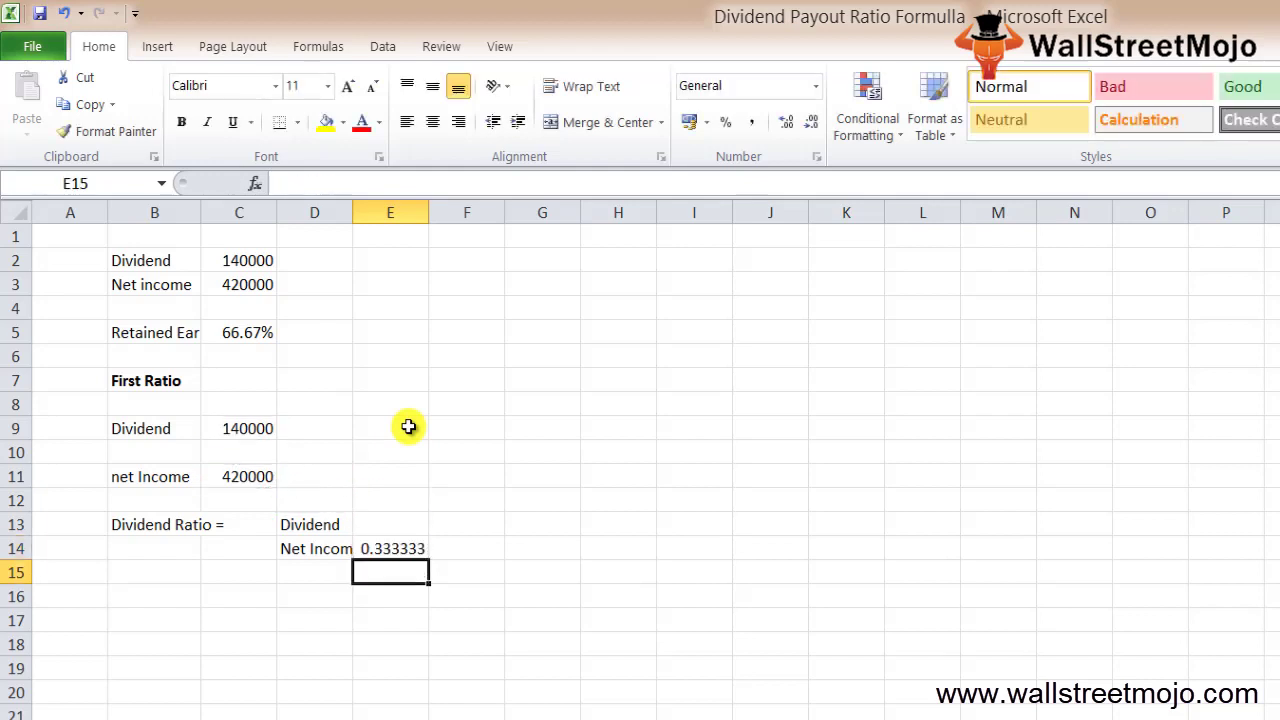
key(Up)
key(Up)
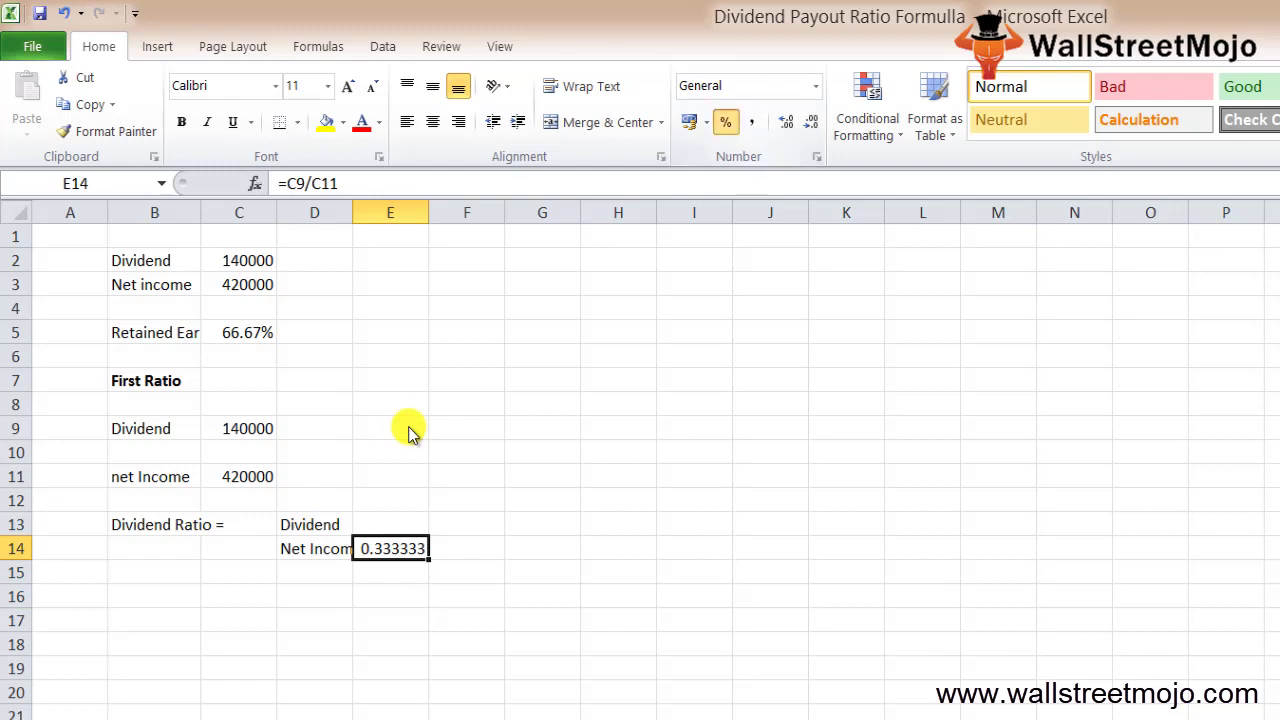
key(ctrl+shift+5)
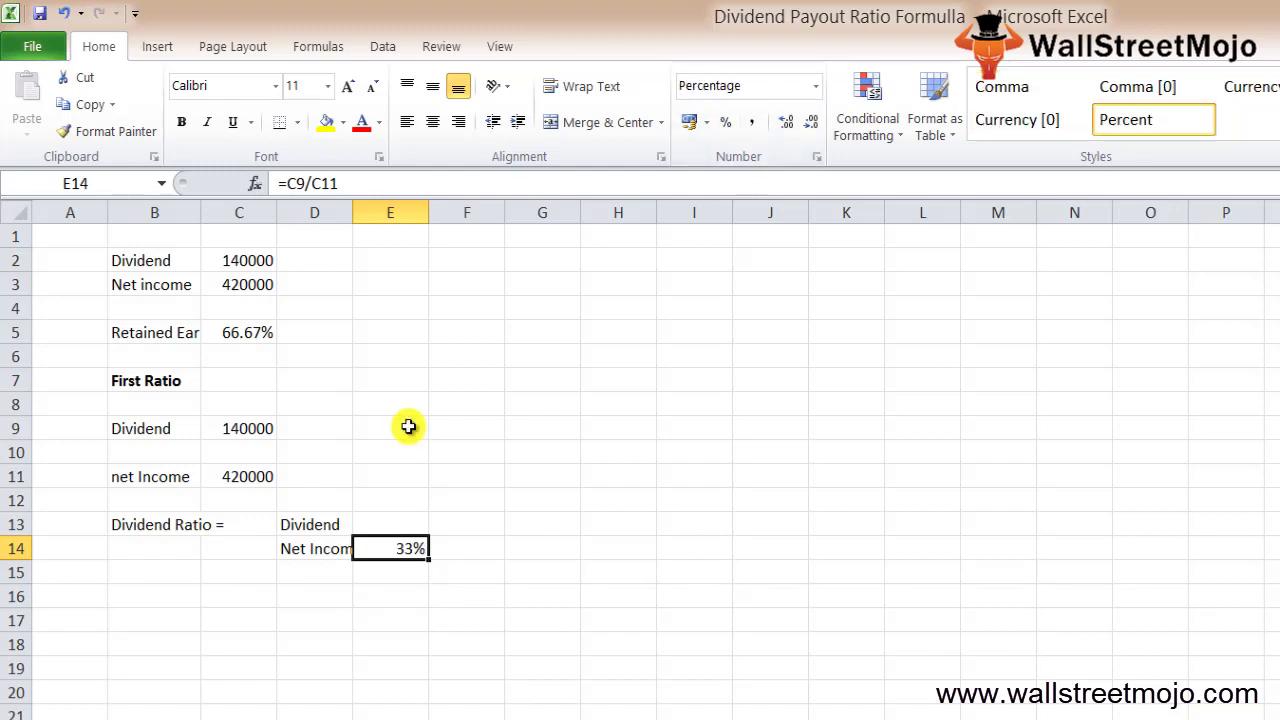
Add the 'Second Ratio' label in B16.
key(Down)
key(Down)
key(Left)
key(Left)
key(Left)
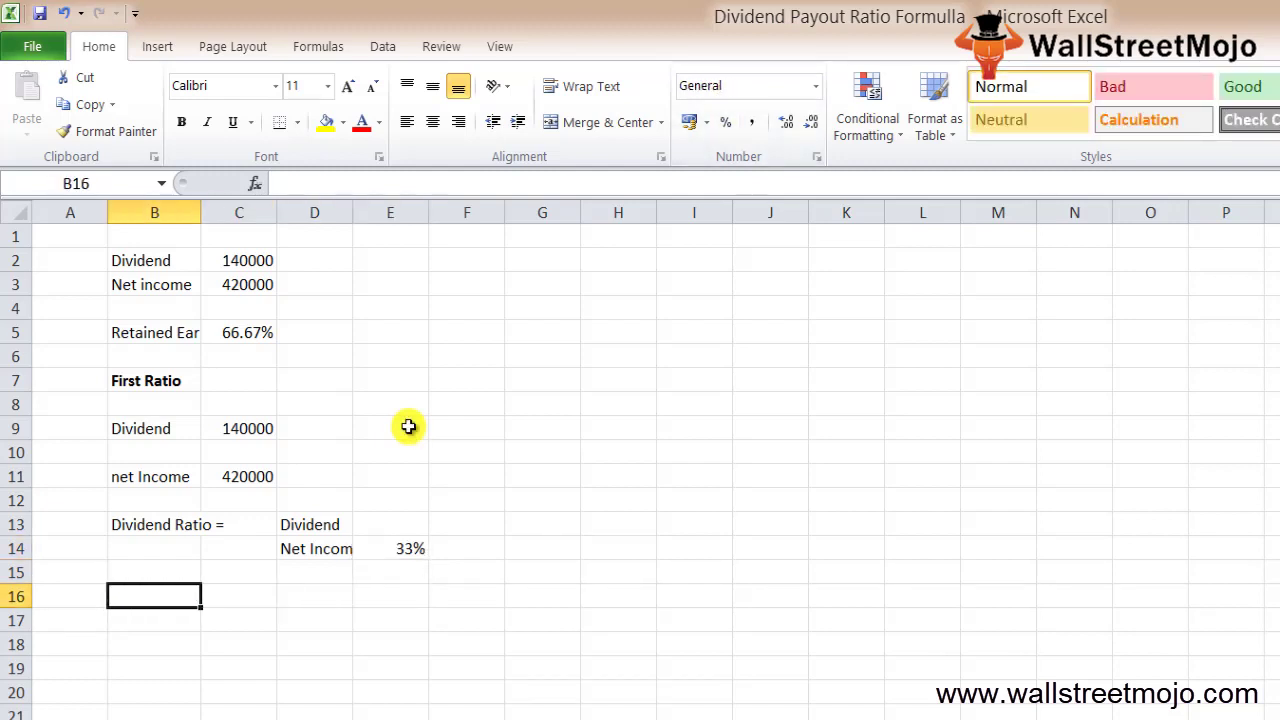
text(Second Ratio)
key(Return)
key(Down)
key(Down)
key(Down)
key(Up)
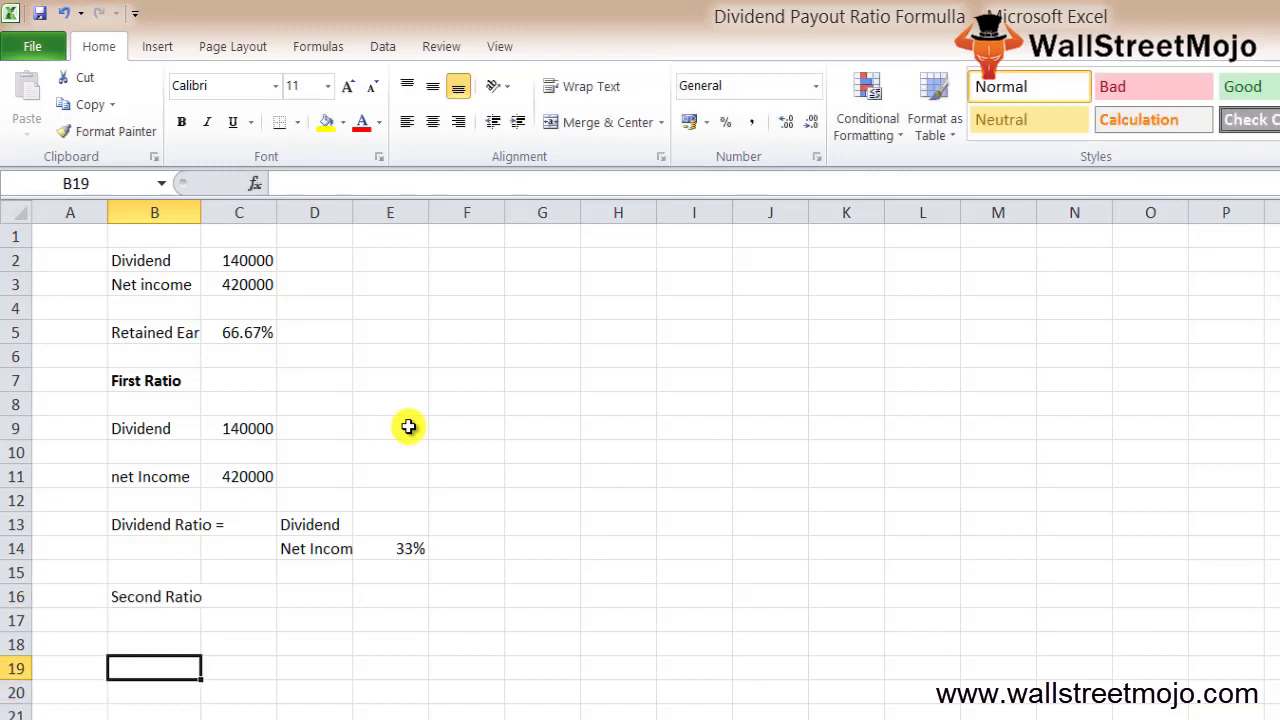
Compute the retention ratio =1-E14 in F14, giving 67%.
key(Up)
key(Up)
key(Up)
key(Up)
key(Up)
key(Up)
key(Right)
key(Right)
key(Right)
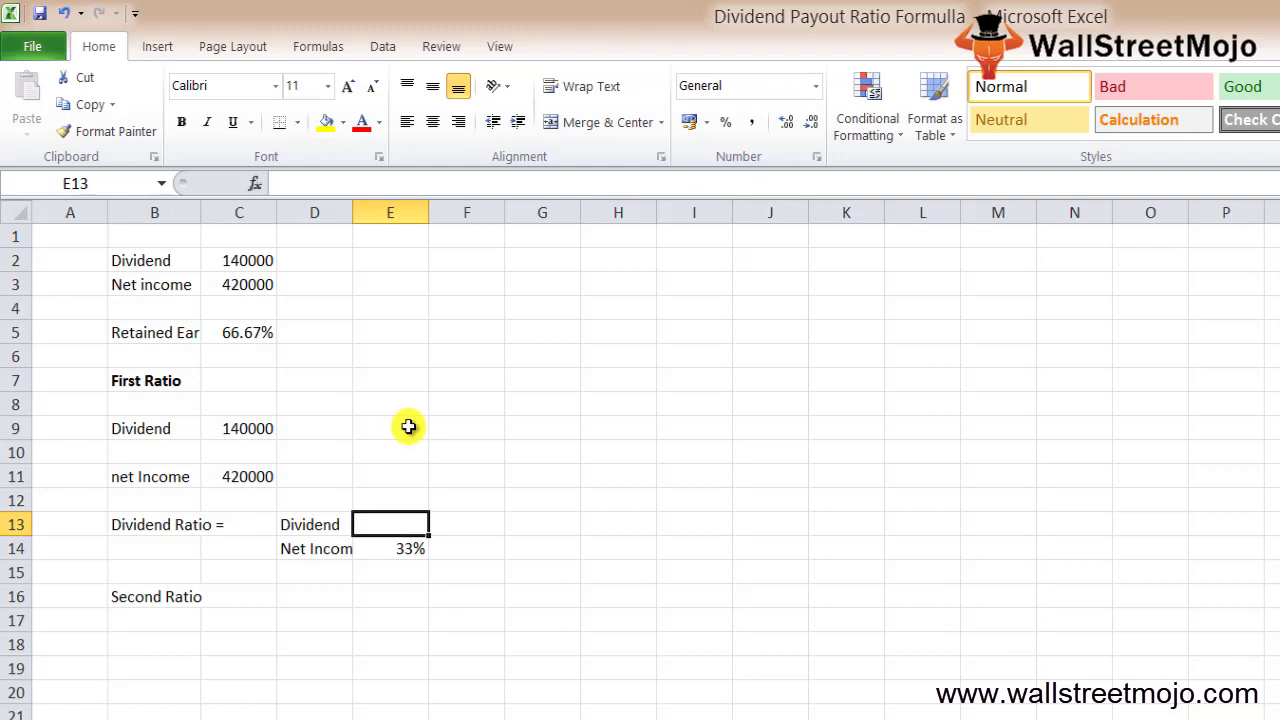
key(Down)
key(Right)
text(=1-)
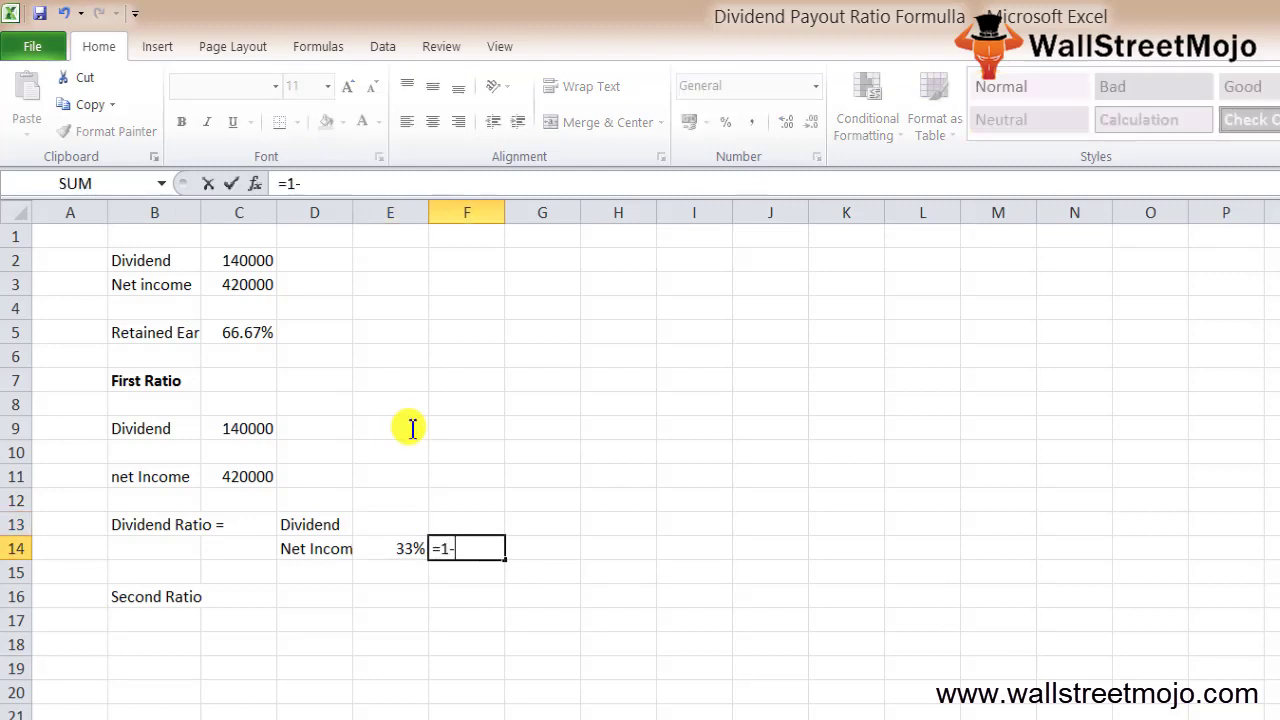
key(Left)
key(ctrl+Return)
key(Down)
key(Down)
Add a 'Retentio Ratio' label in B18 with 66.67% in D18.
key(Left)
key(Left)
key(Down)
key(Left)
key(Left)
key(Down)
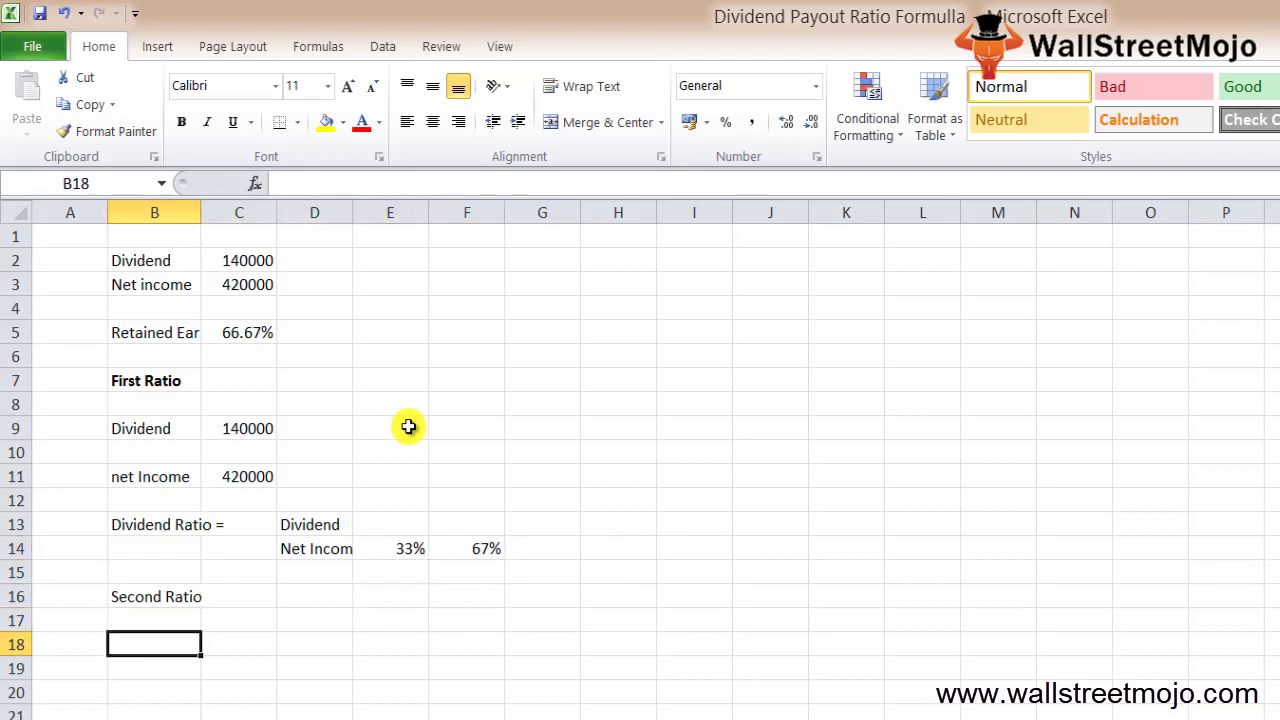
text(REten)
key(BackSpace)
key(BackSpace)
key(BackSpace)
key(BackSpace)
text(etentio Ratio)
key(ctrl+Return)
key(Right)
key(Right)
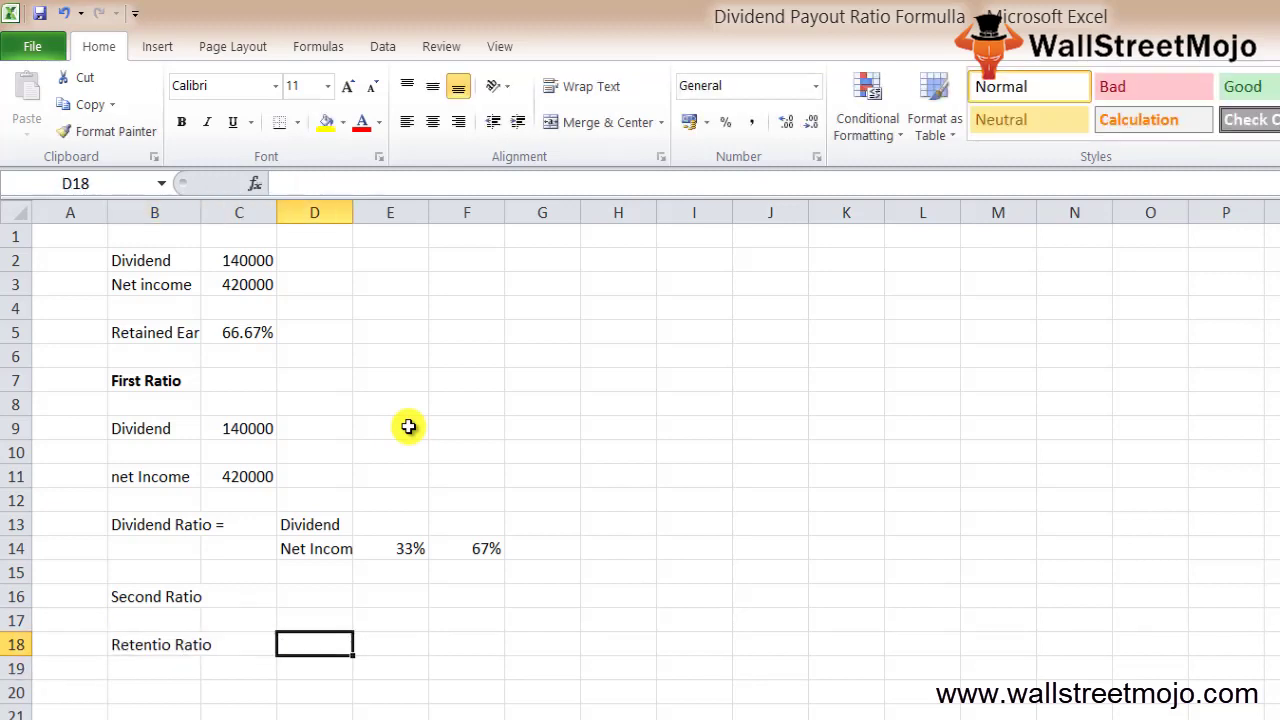
text(66.67%)
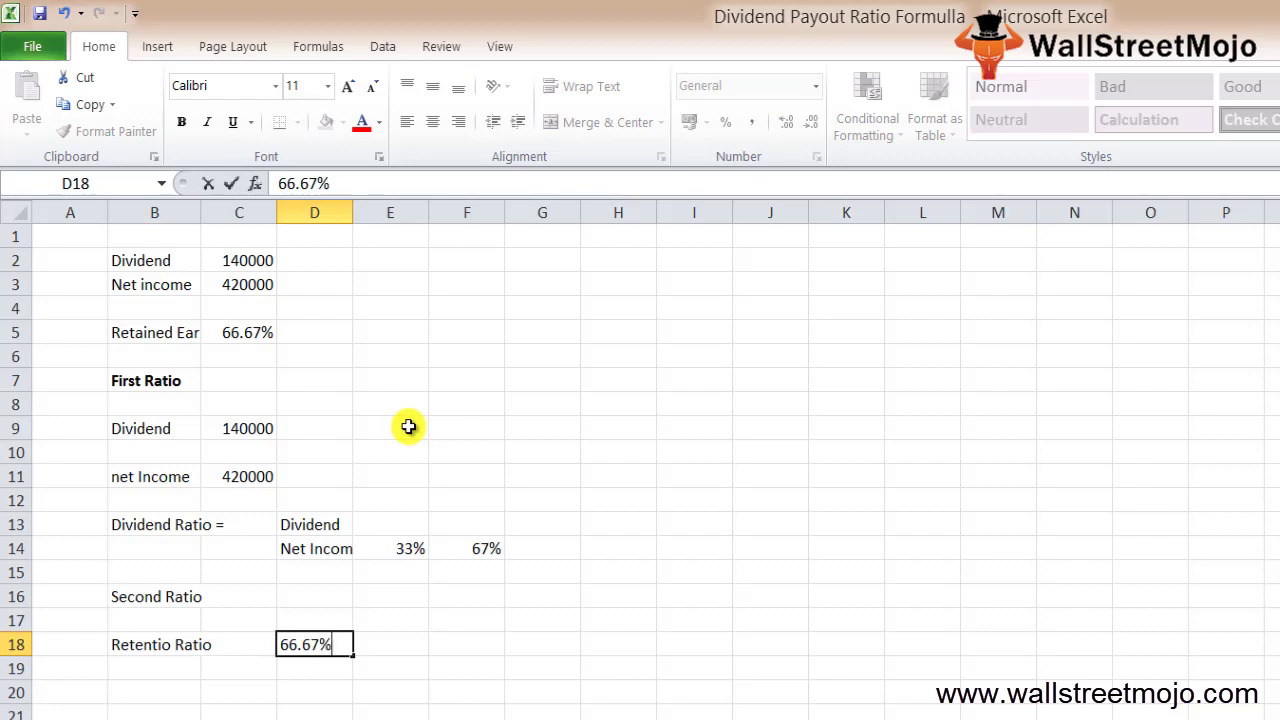
key(Return)
key(Left)
key(Down)
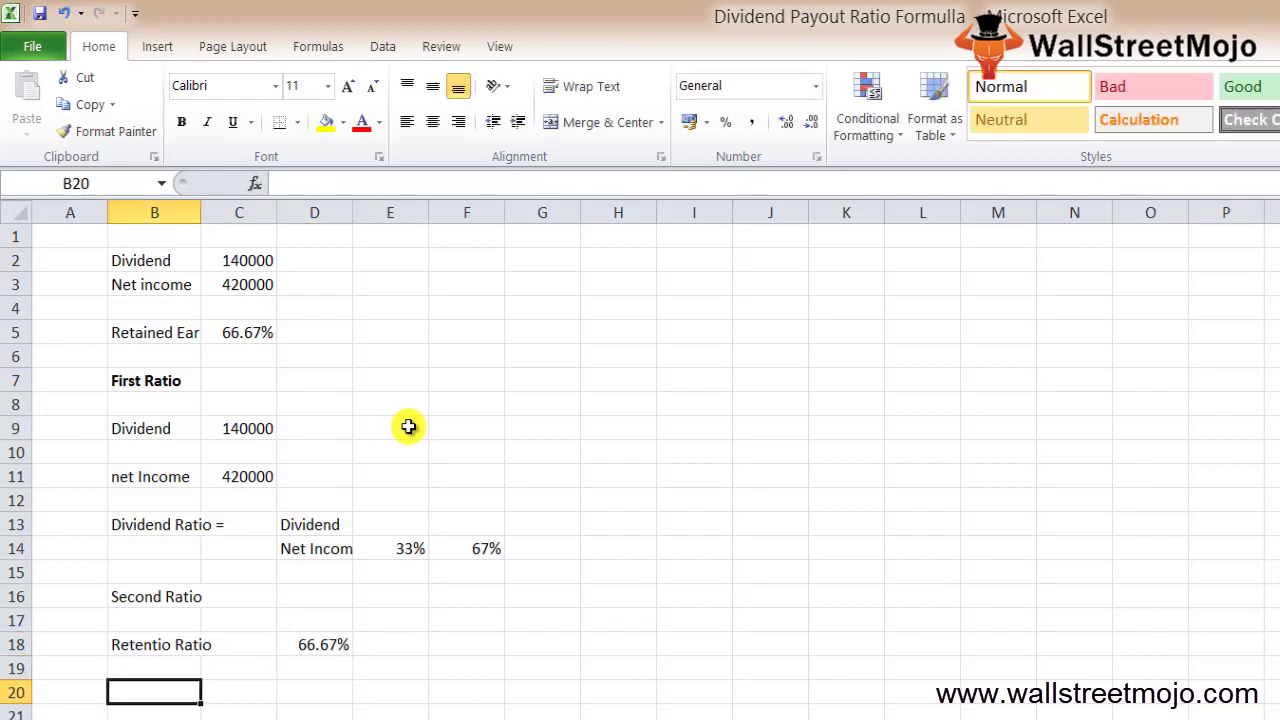
Type the labels 'Second Method' in B20 and 'Dividend Payout Ratio =' in B23.
text(Seconf)
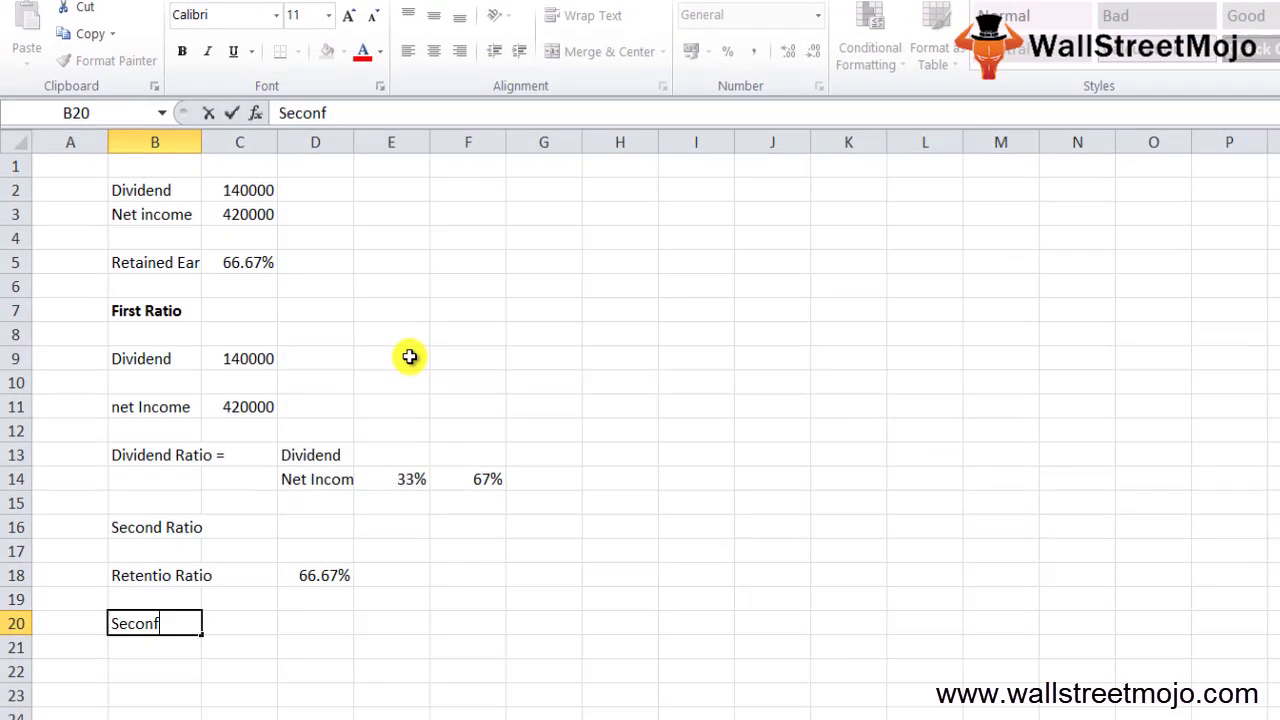
key(BackSpace)
text(d Method)
key(Return)
key(Return)
key(Return)
text(Dividend )
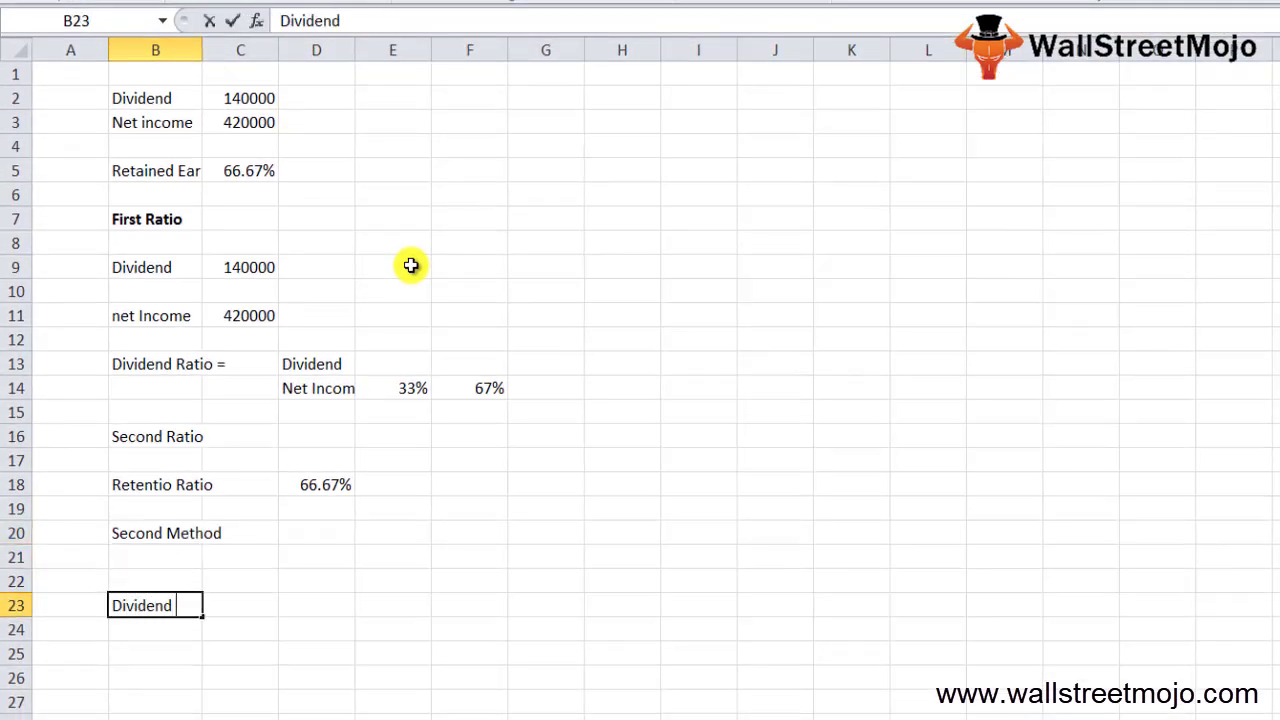
text(Payout Ratio)
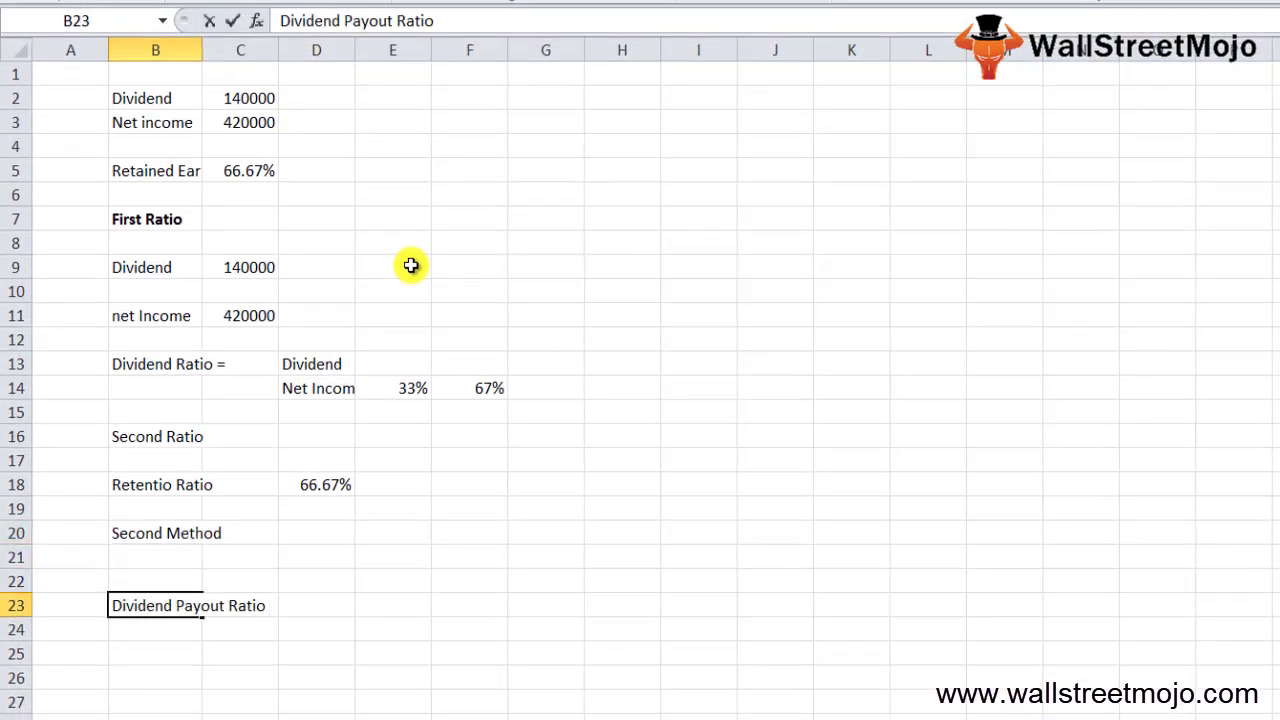
text( =)
key(Return)
Enter =1-D18 in D23 to get a 33.33% payout ratio.
key(Up)
key(Right)
key(Right)
text(=1-)
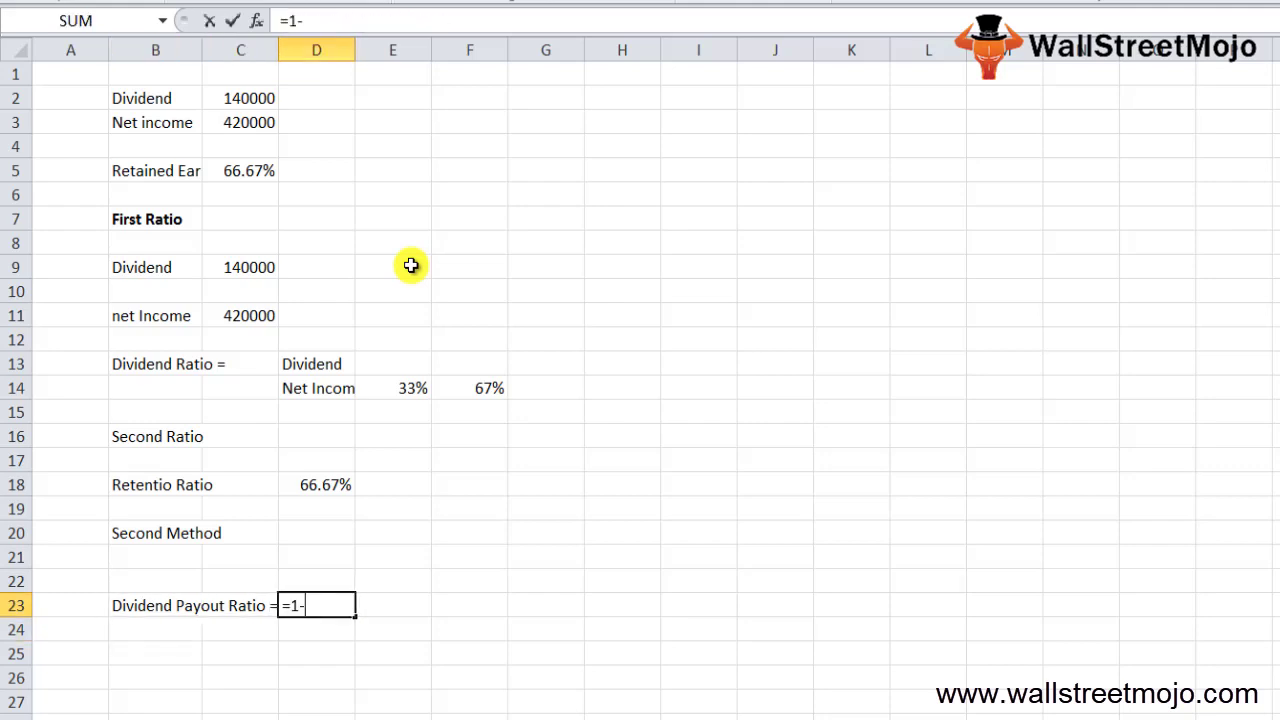
key(Up)
key(Up)
key(Up)
key(Up)
key(Up)
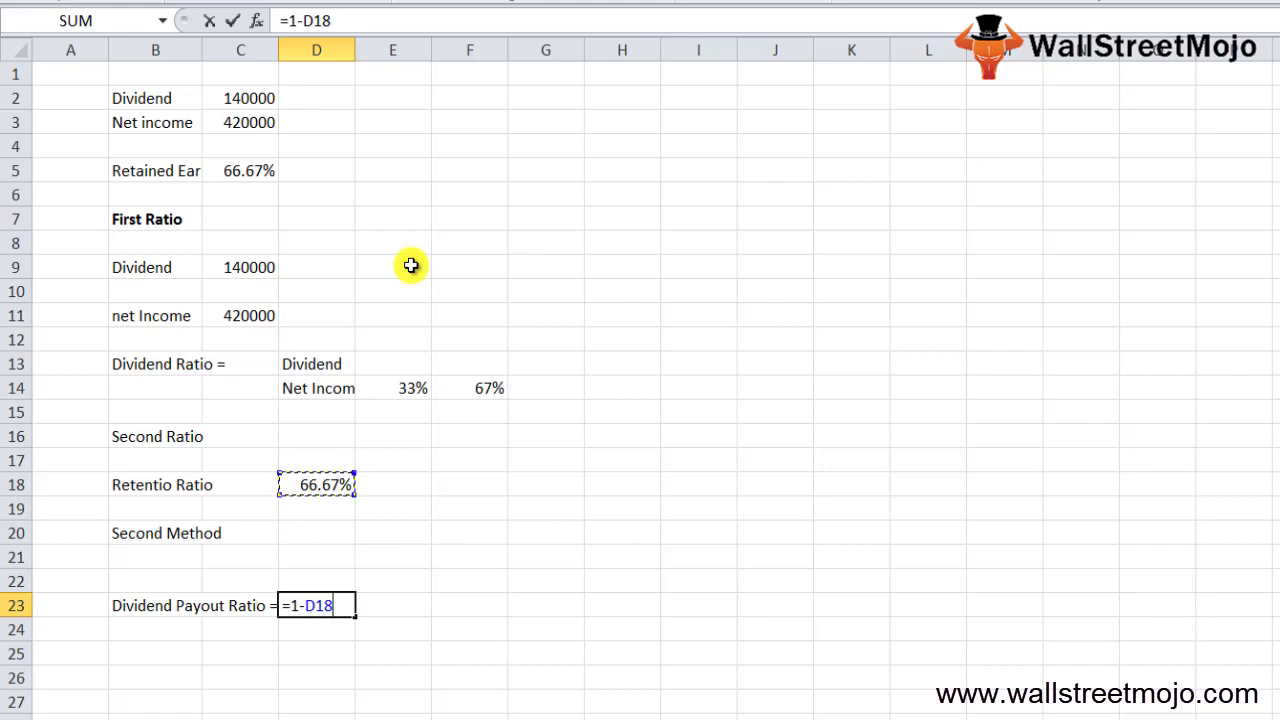
key(Return)
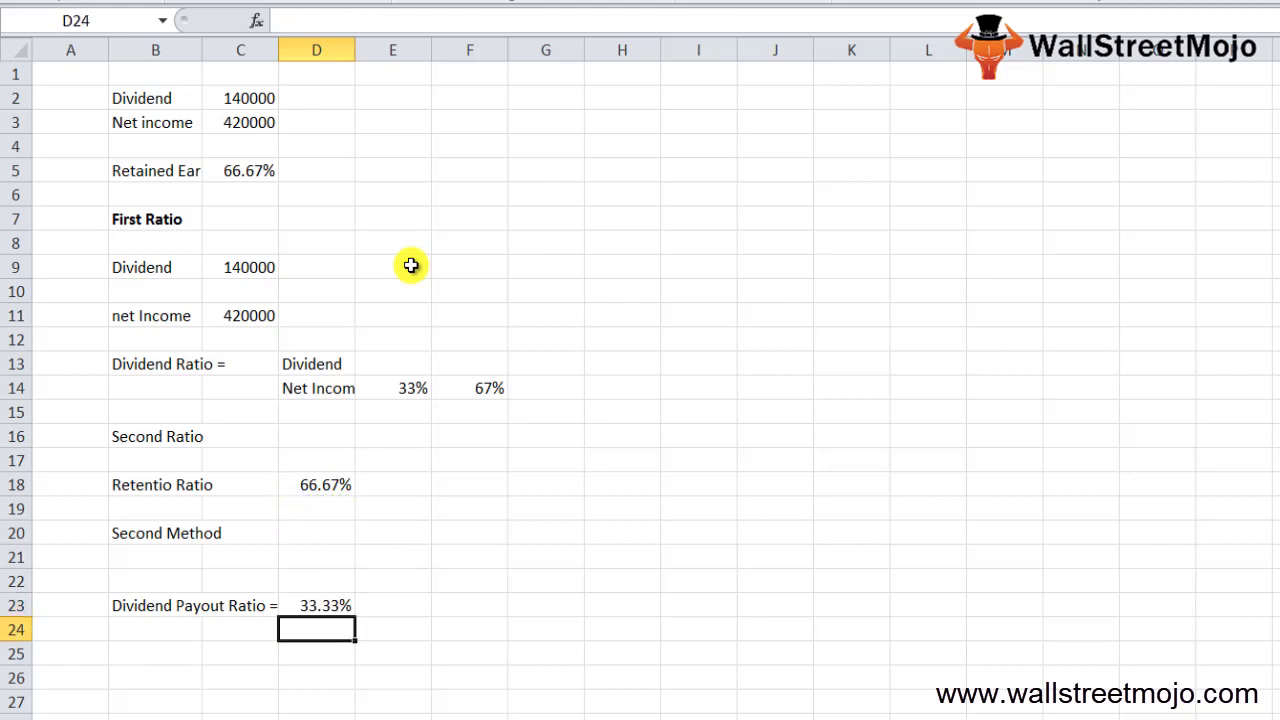
key(Down)
key(Down)
key(Up)
key(Up)
key(Up)
key(Down)
key(Down)
key(Down)
Move to the next blank sheet and select cell C2.
key(ctrl+Page_Down)
key(Down)
key(Down)
key(Up)
key(Right)
key(Right)
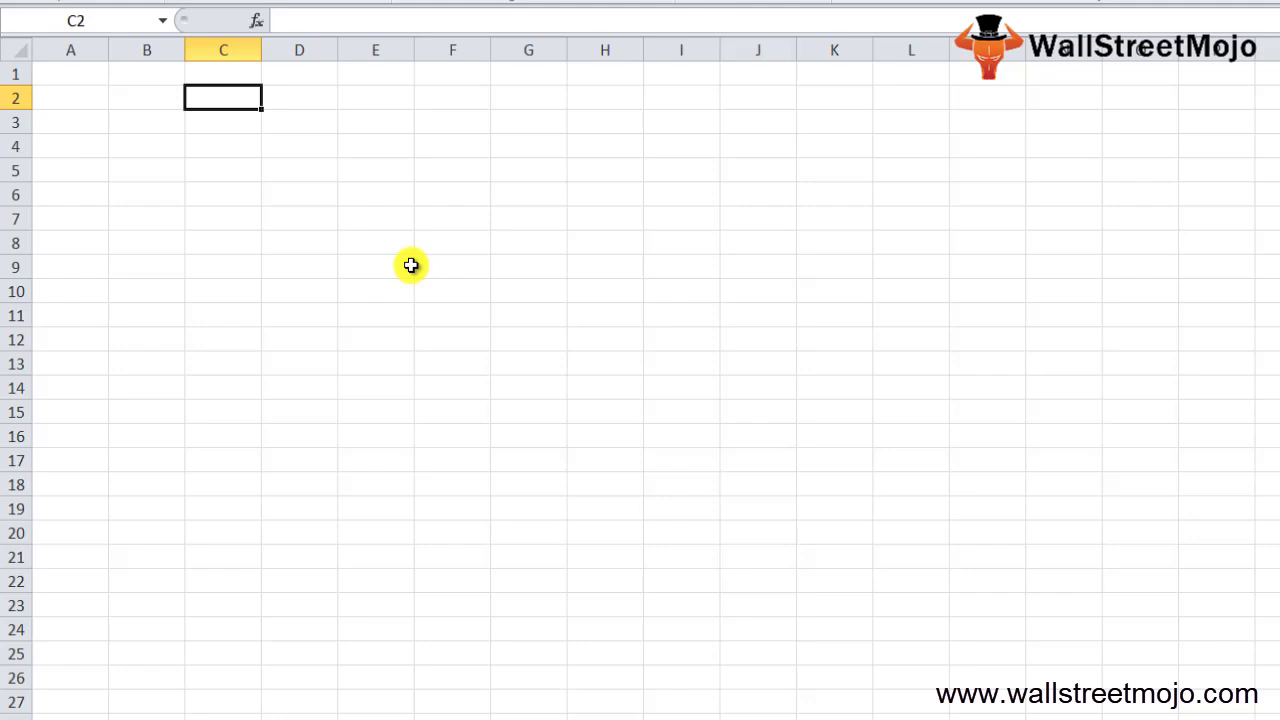
Bring up the article's Apple 2012–2016 dividends, net income and payout ratio table.
key(Down)
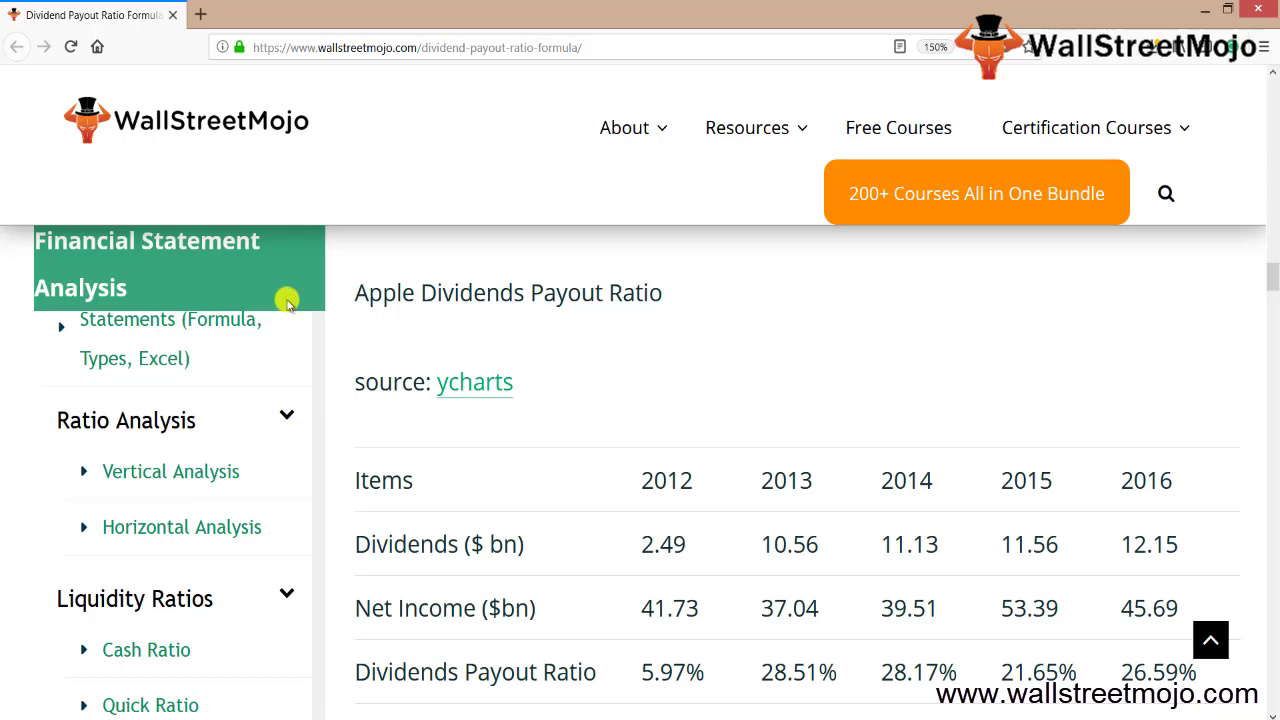
Head the sheet 'Explanatio of Dividend Payout Ratio' in B2 and start the note 'Reinvest' in B5.
key(alt+Tab)
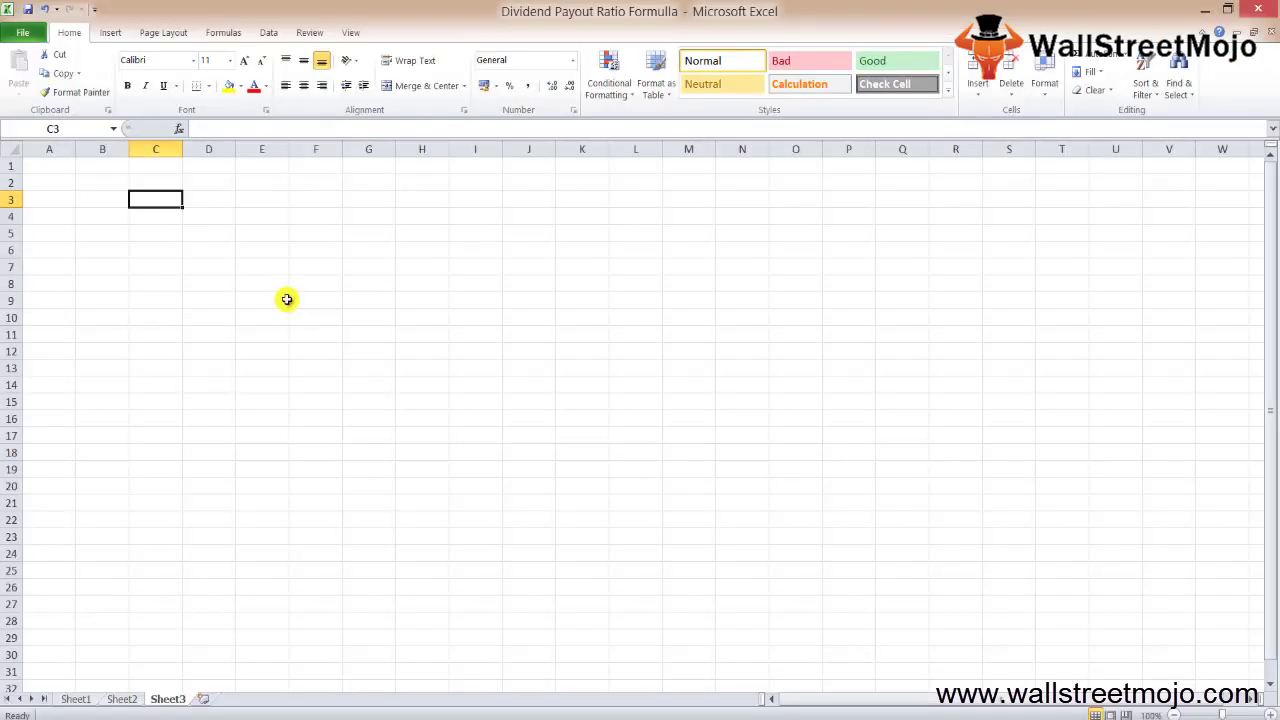
key(Up)
key(Left)
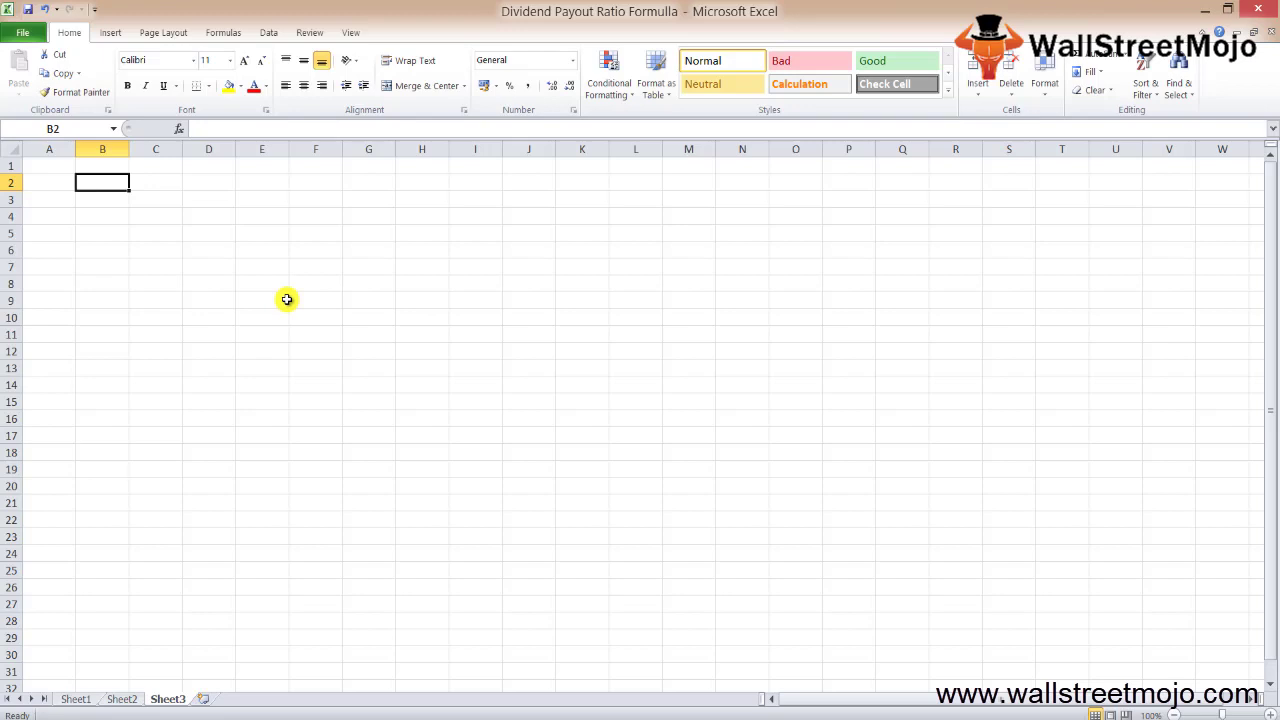
text(Explanat)
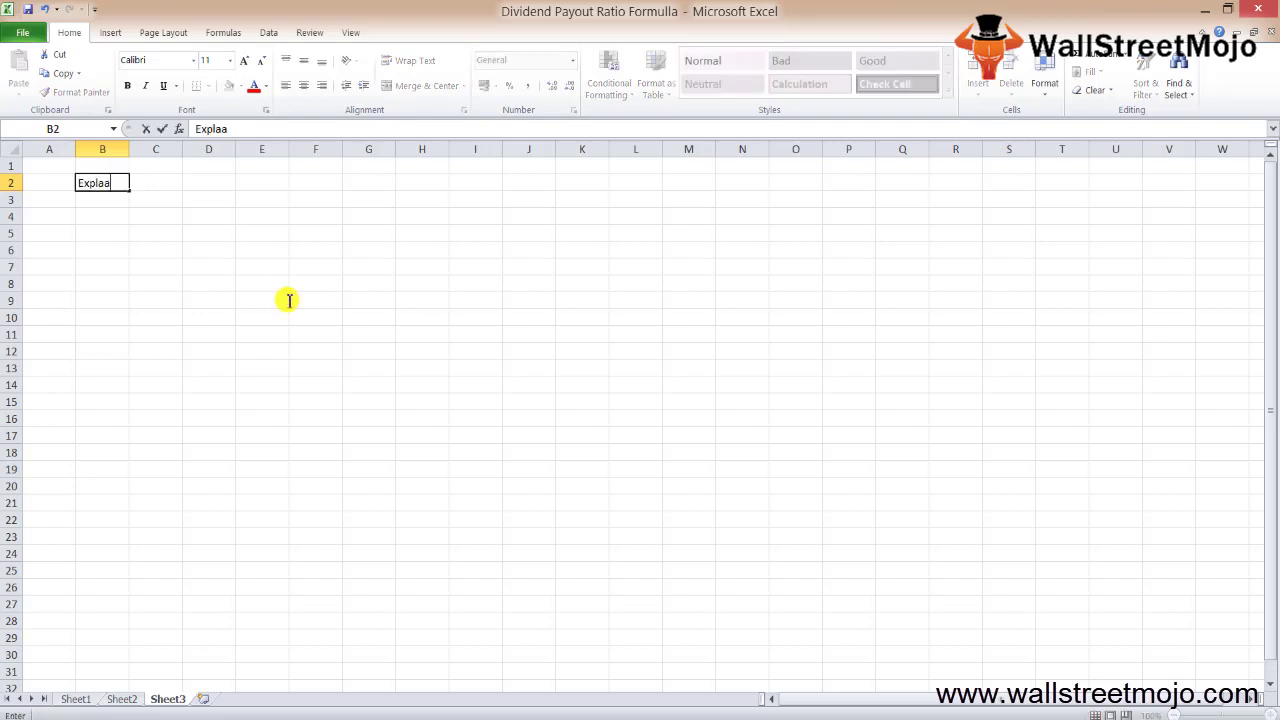
text(io of Divdide)
key(BackSpace)
key(BackSpace)
key(BackSpace)
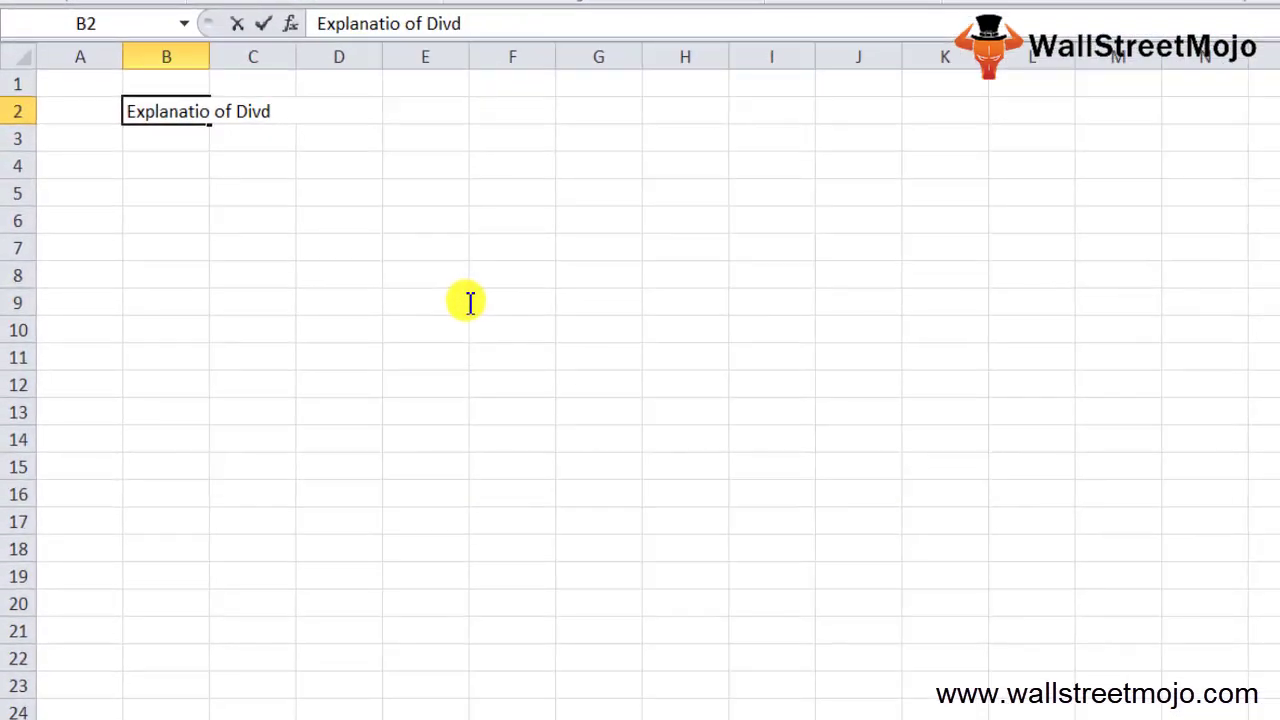
key(BackSpace)
text(idend)
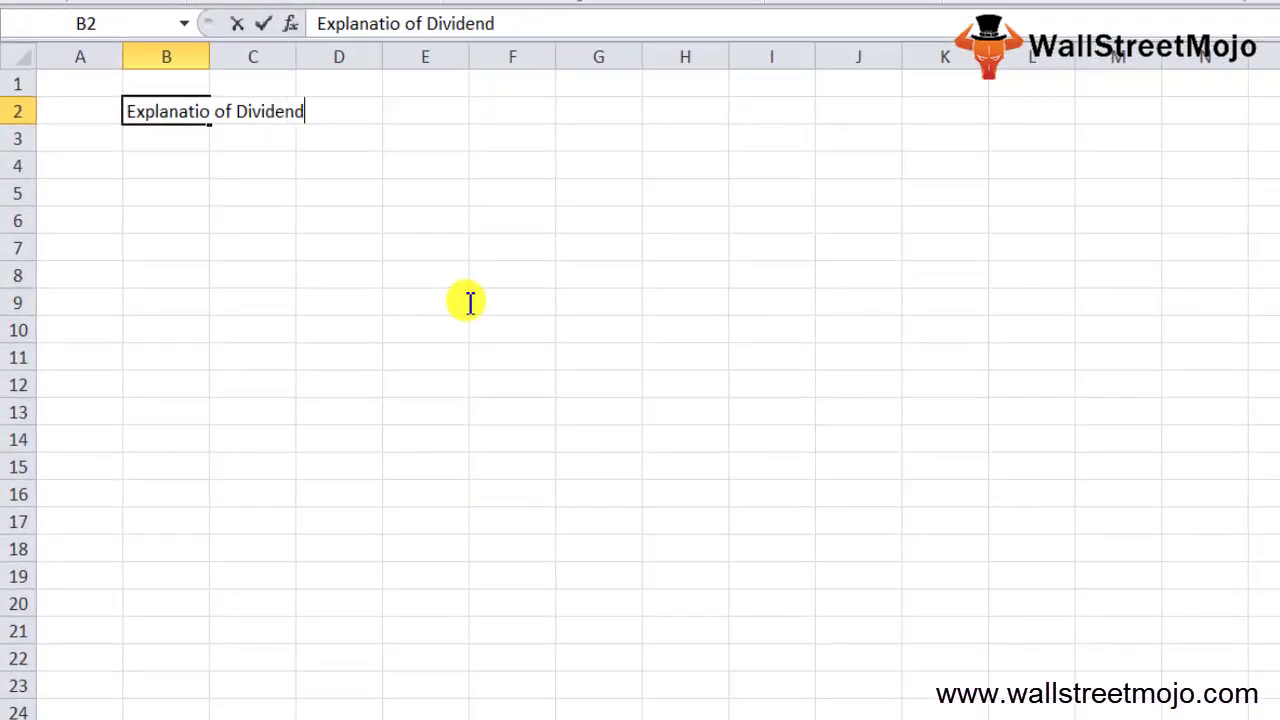
text( Payout Ratio)
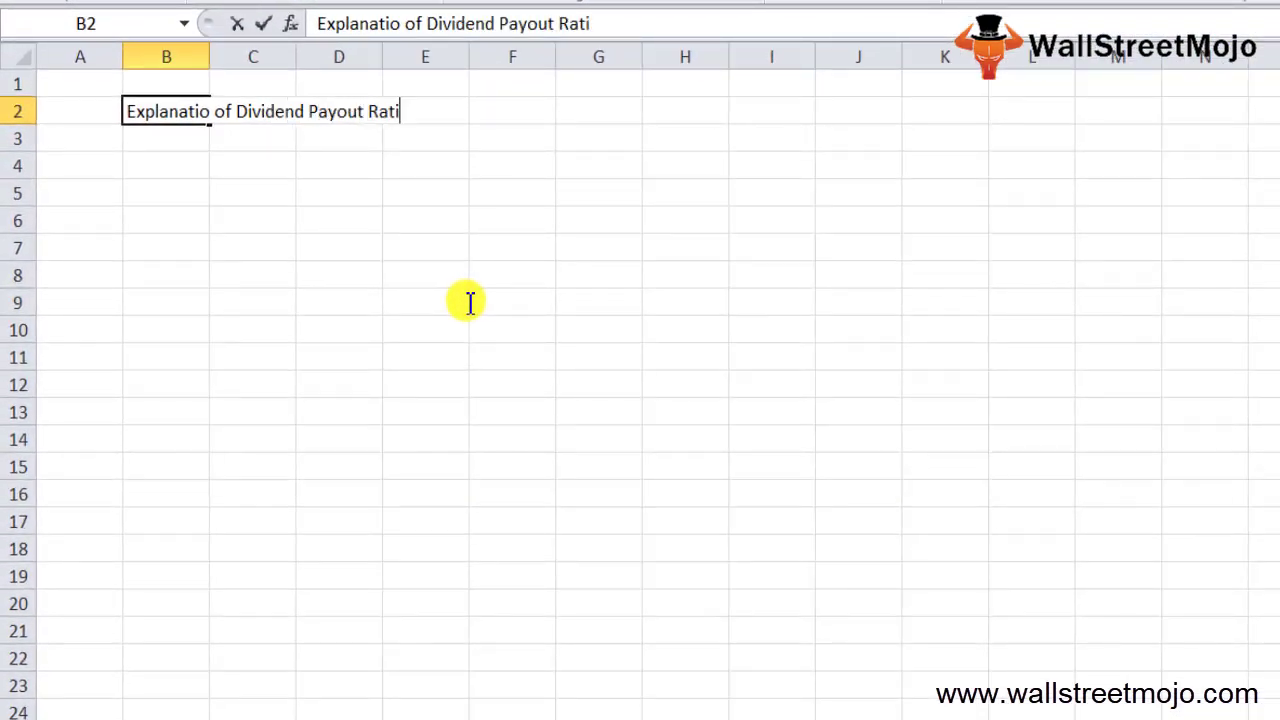
key(Return)
key(Return)
key(Return)
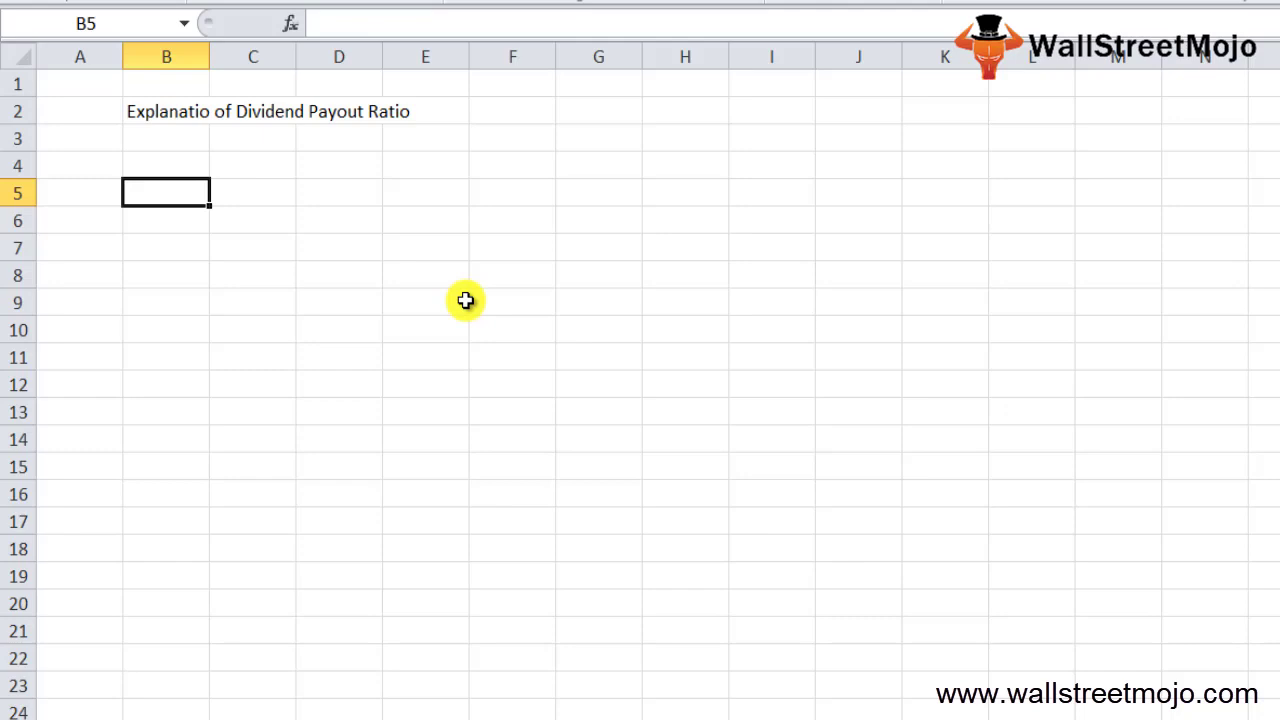
text(Reinvest)
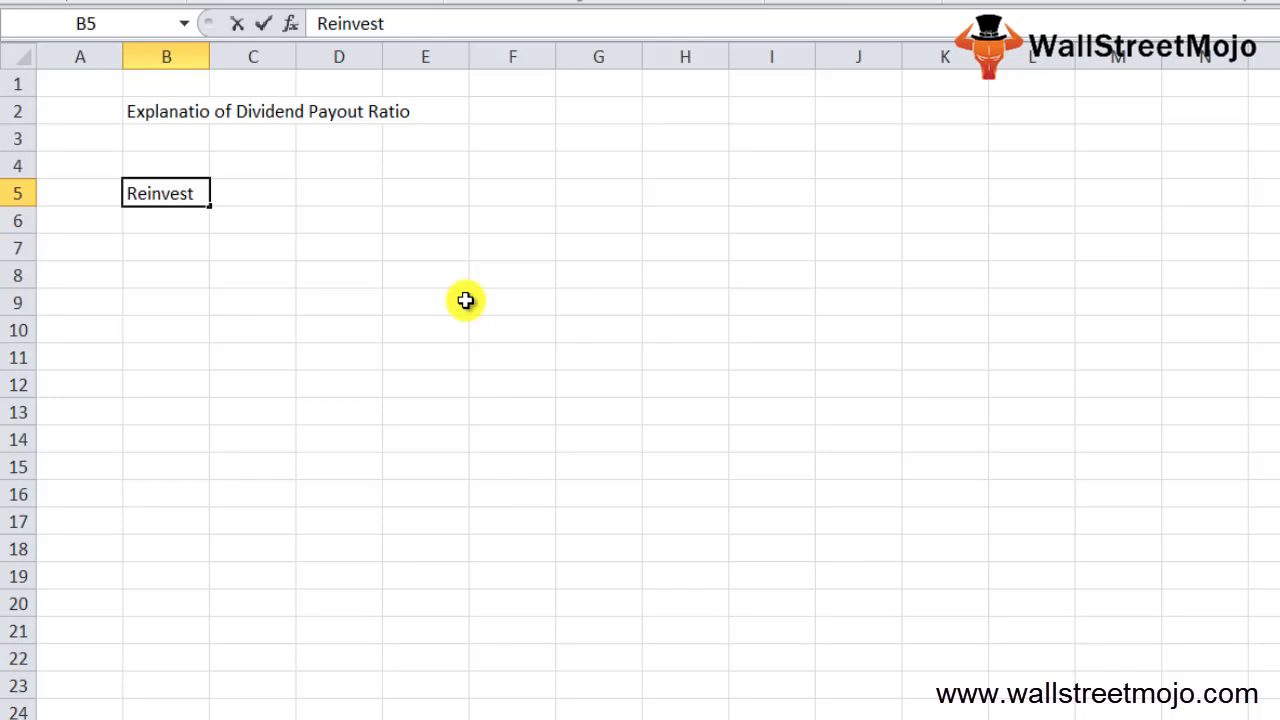
Type the note 'Dividend Payout Ratio is vital' in B7.
key(Return)
key(Return)
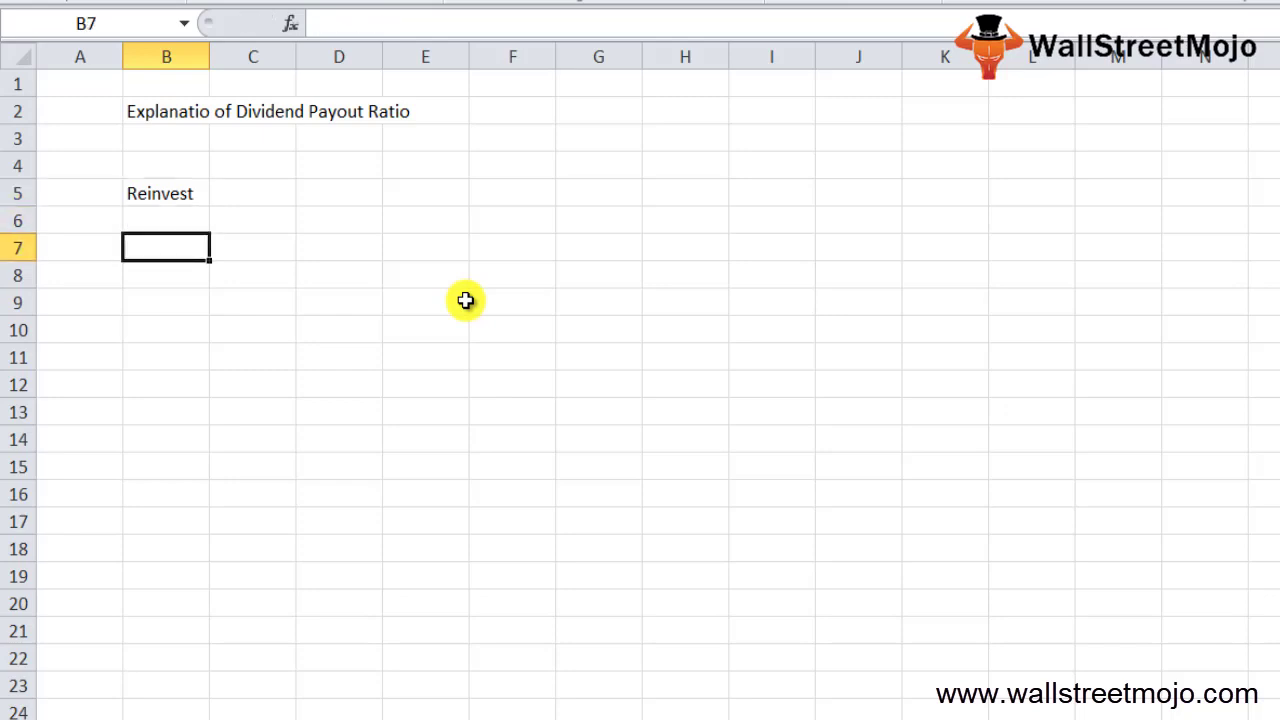
text(Divide)
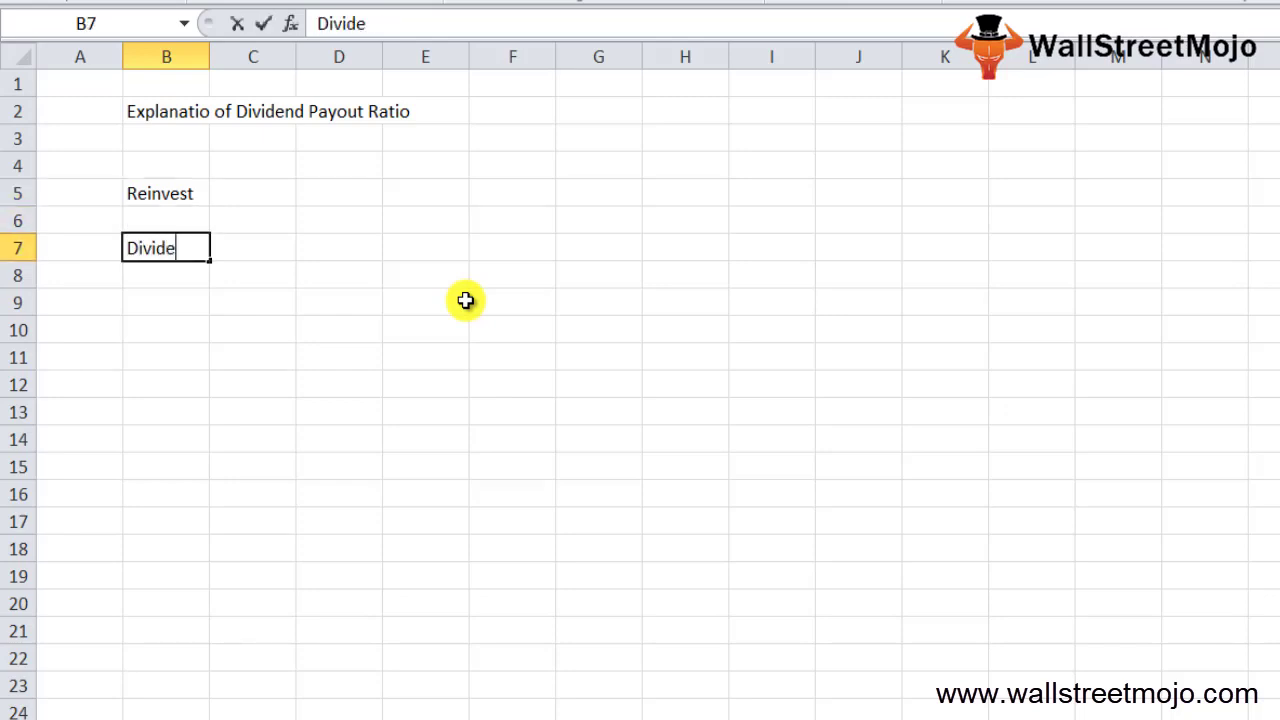
text(nd Payout Ratio)
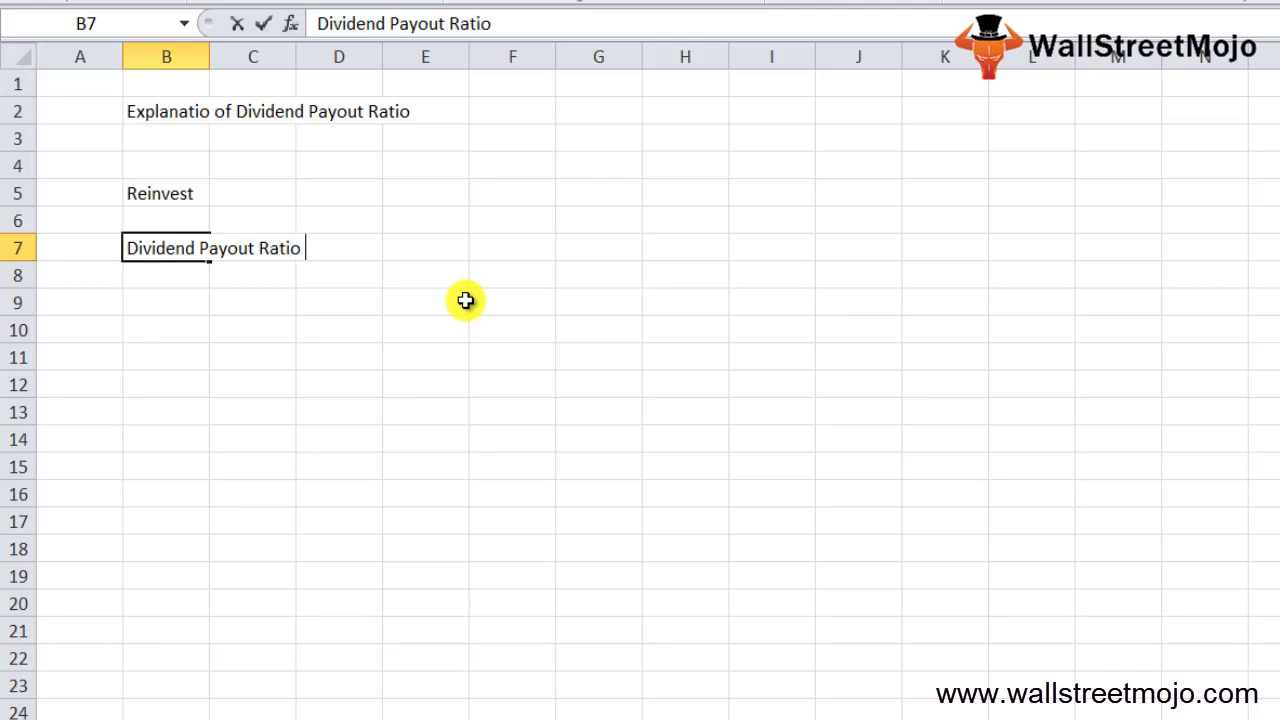
text( is vital)
key(Return)
key(Return)
key(Return)
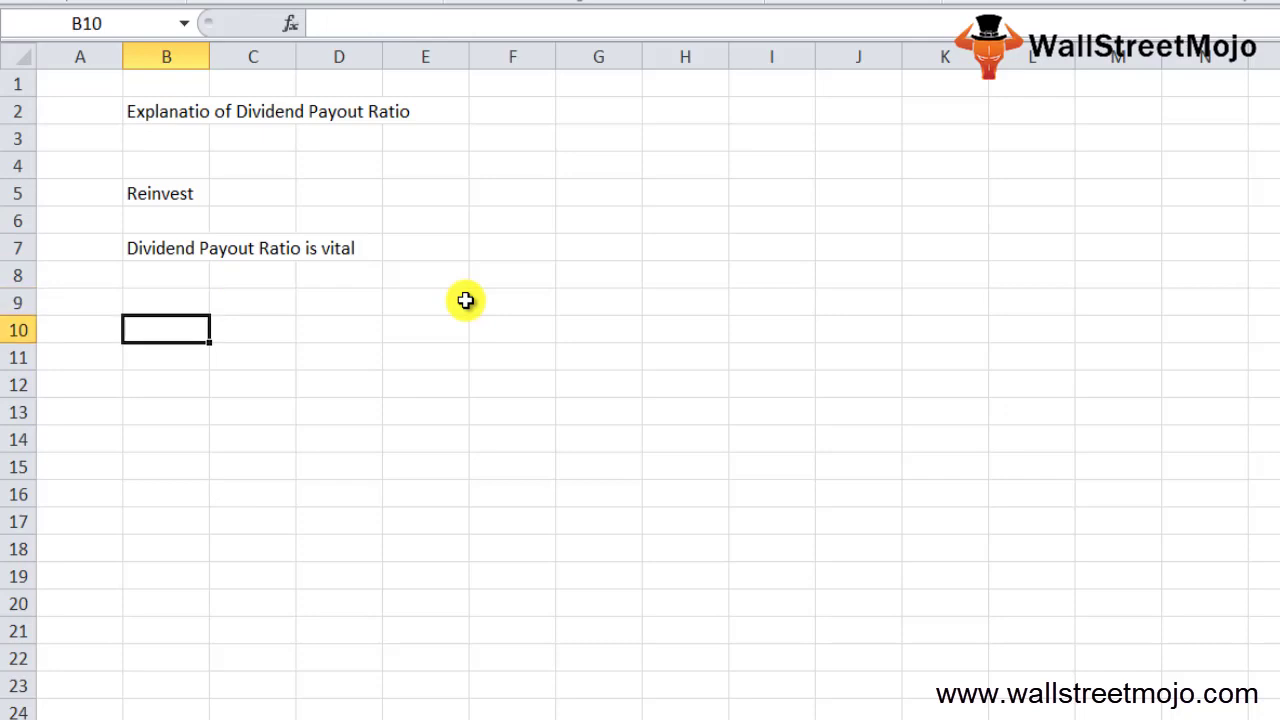
key(Return)
Enter 'How much co is reinvesting' in B11 and 'Retained Earnings' in E11.
text(How much co )
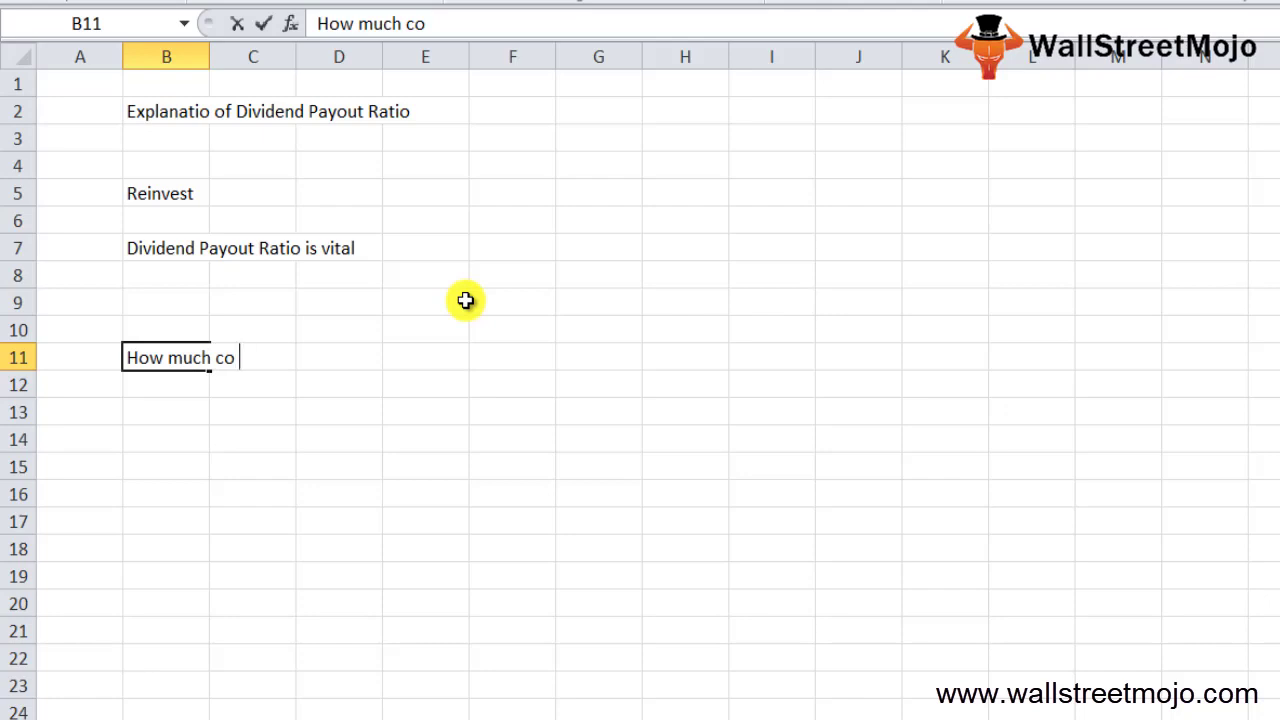
text(is reinv)
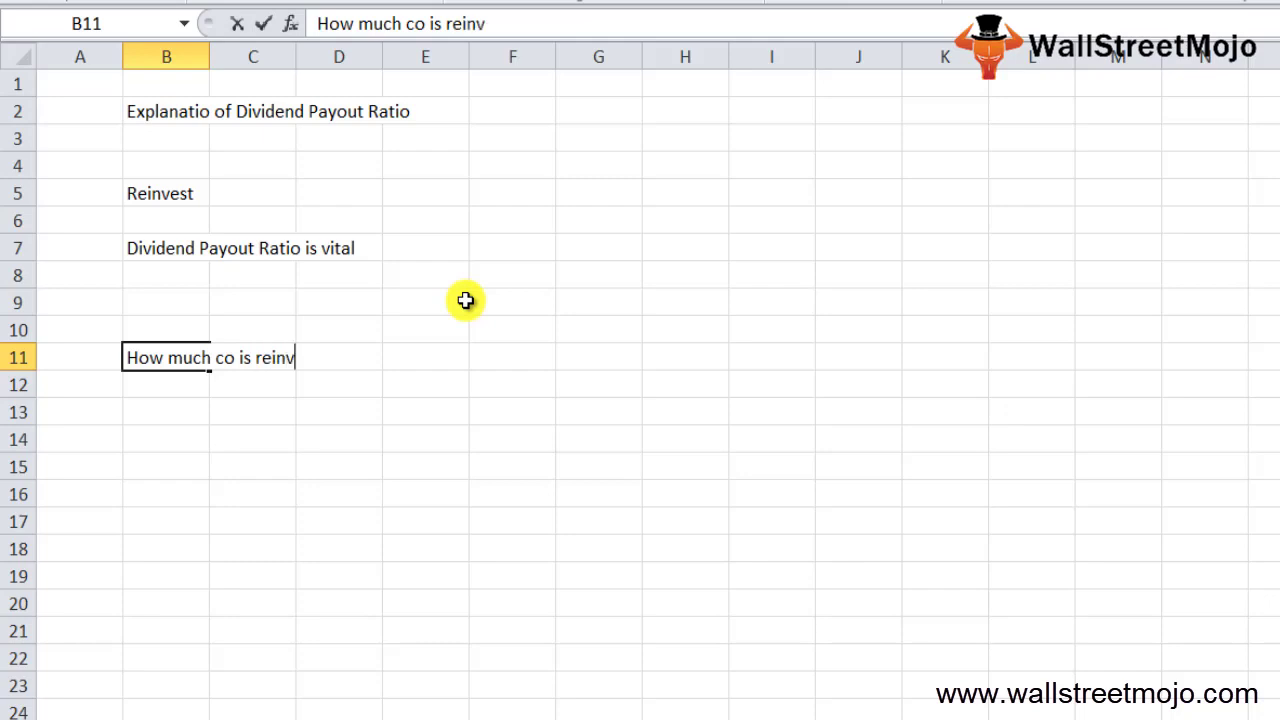
text(esting)
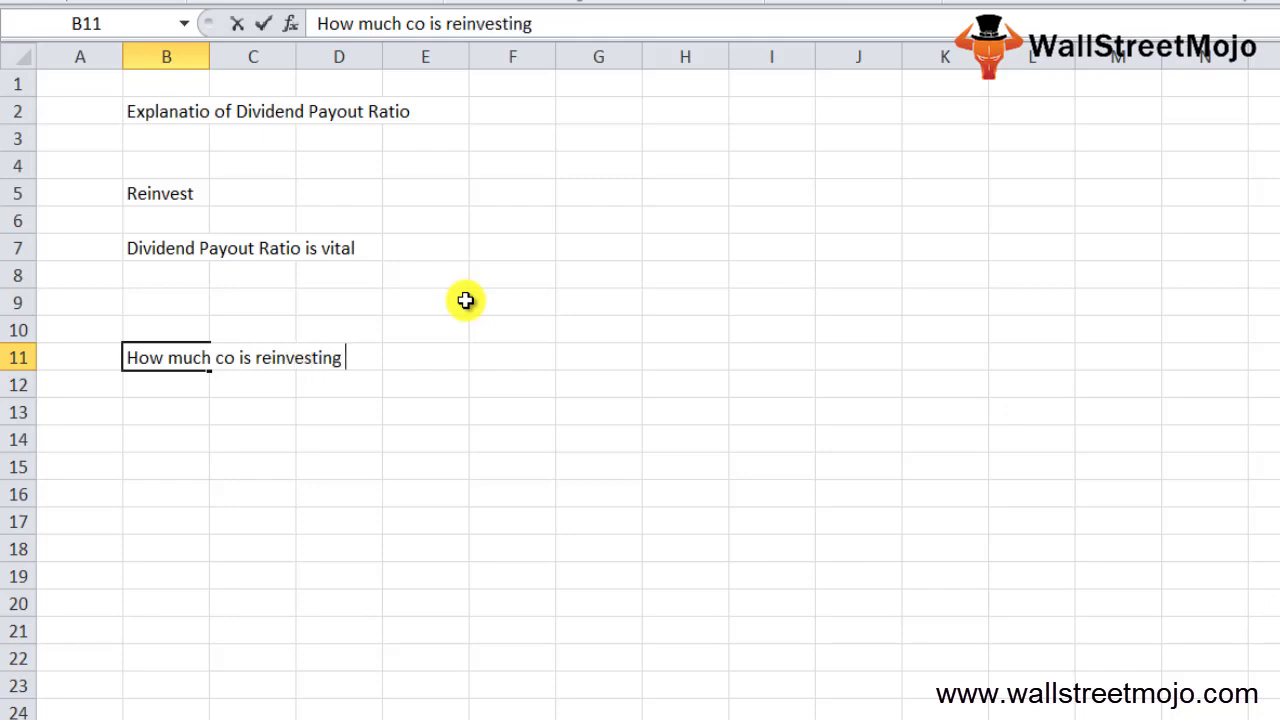
key(Right)
key(Right)
key(Right)
text(Rwet)
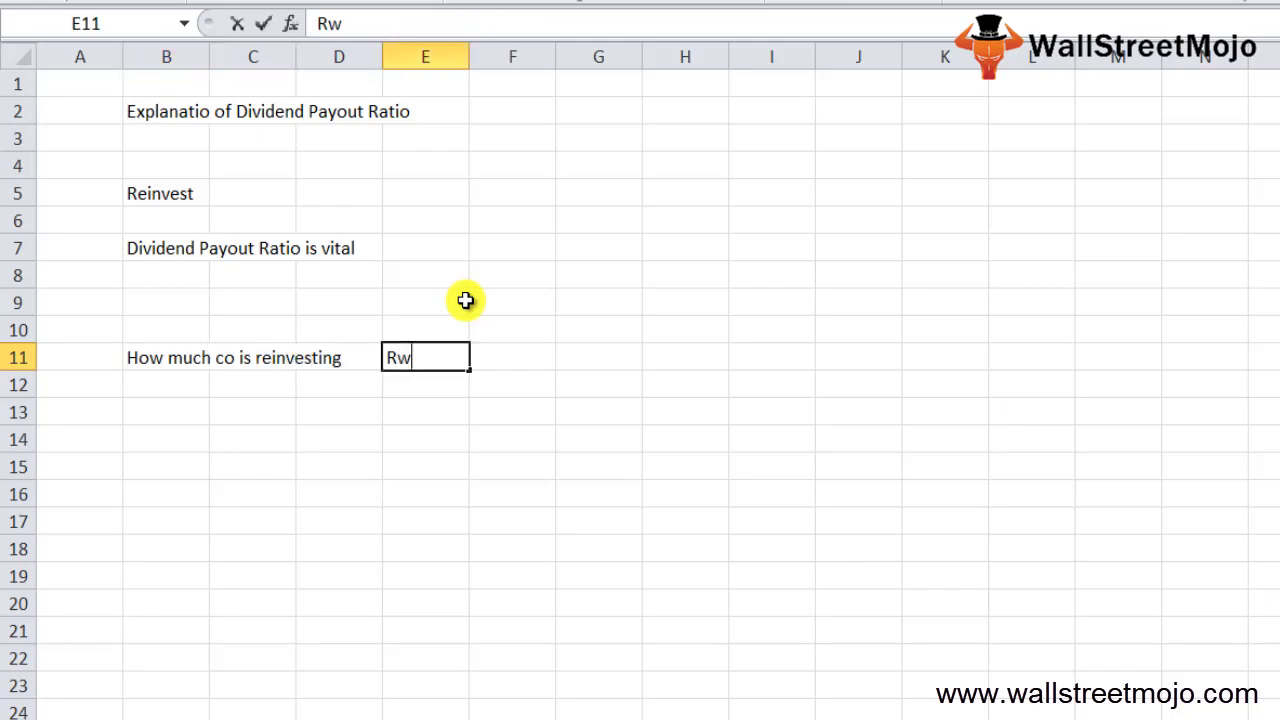
key(BackSpace)
key(BackSpace)
key(BackSpace)
text(etainae)
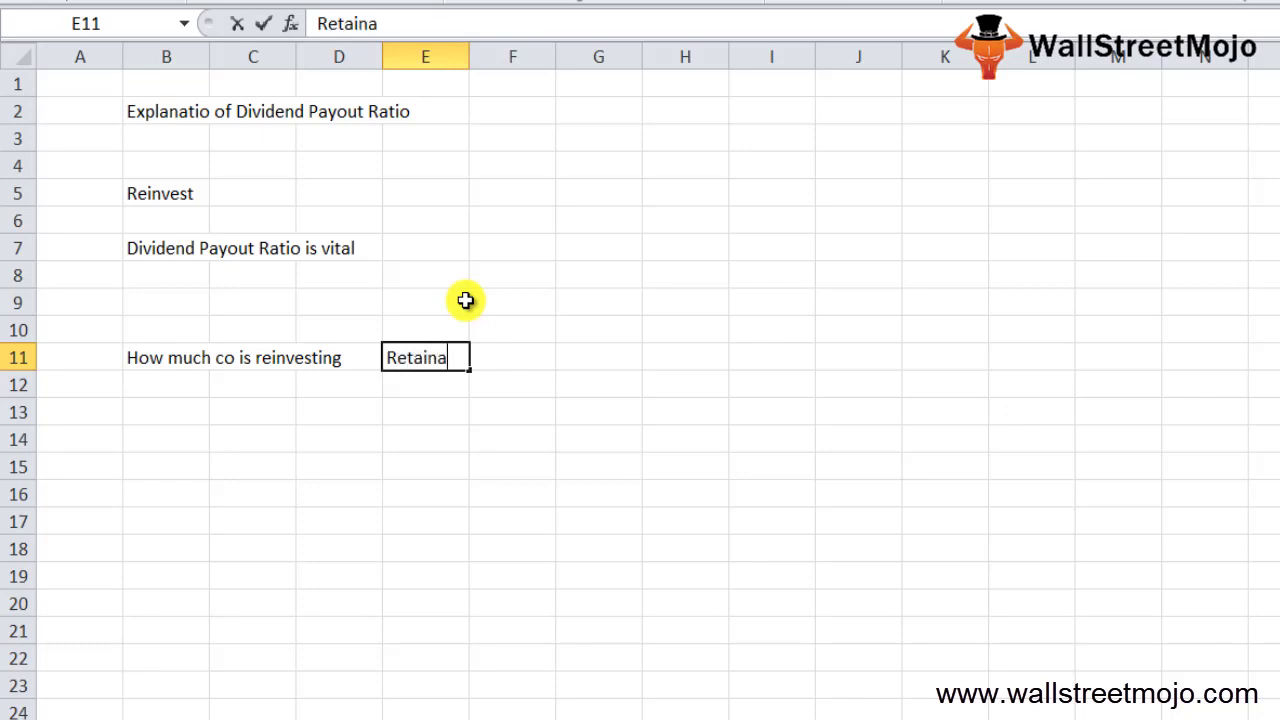
key(BackSpace)
key(BackSpace)
text(ed Earnings)
Add the note 'Anything Reinvest' in cell B13.
key(Return)
key(Left)
key(Left)
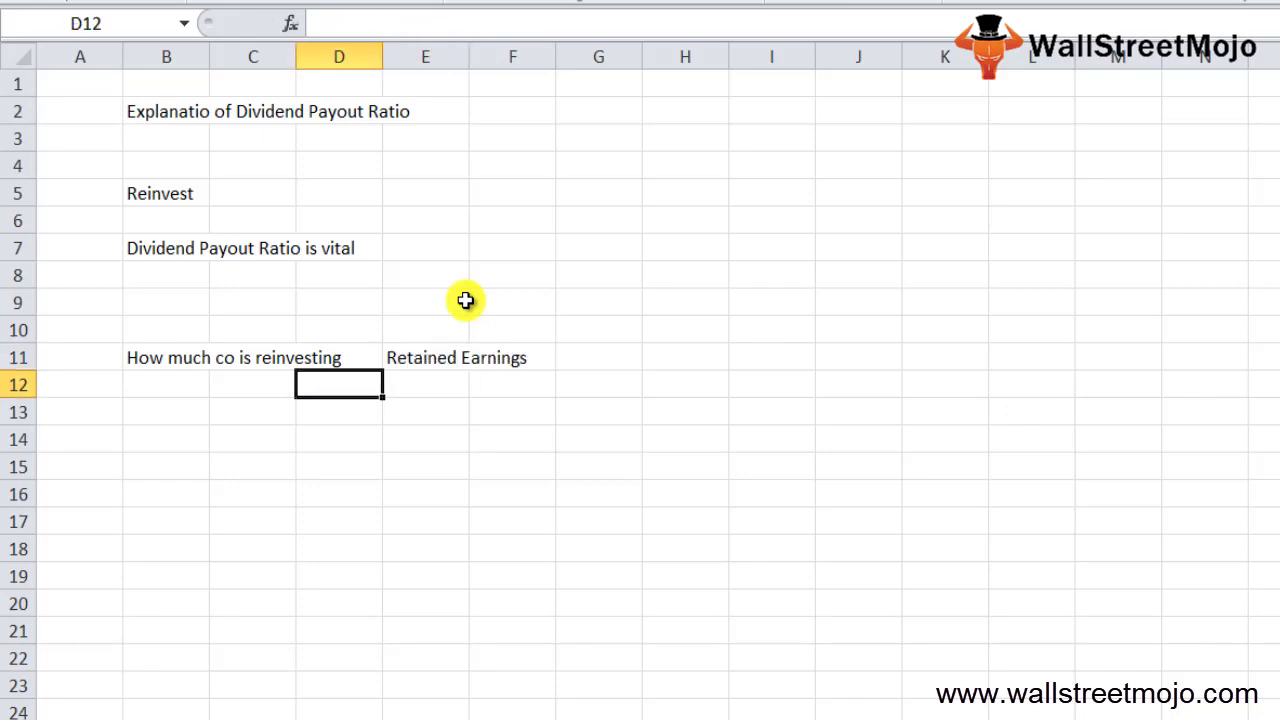
key(Down)
key(Down)
key(Up)
key(Left)
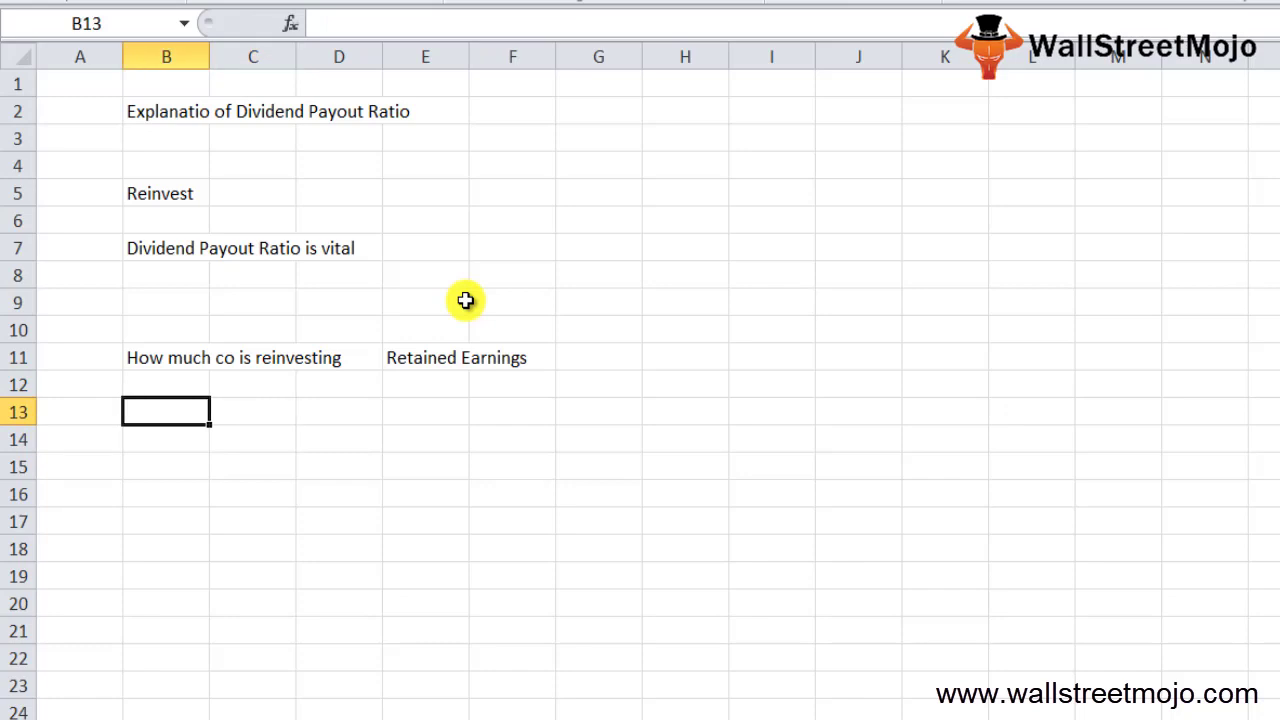
text(Anything )
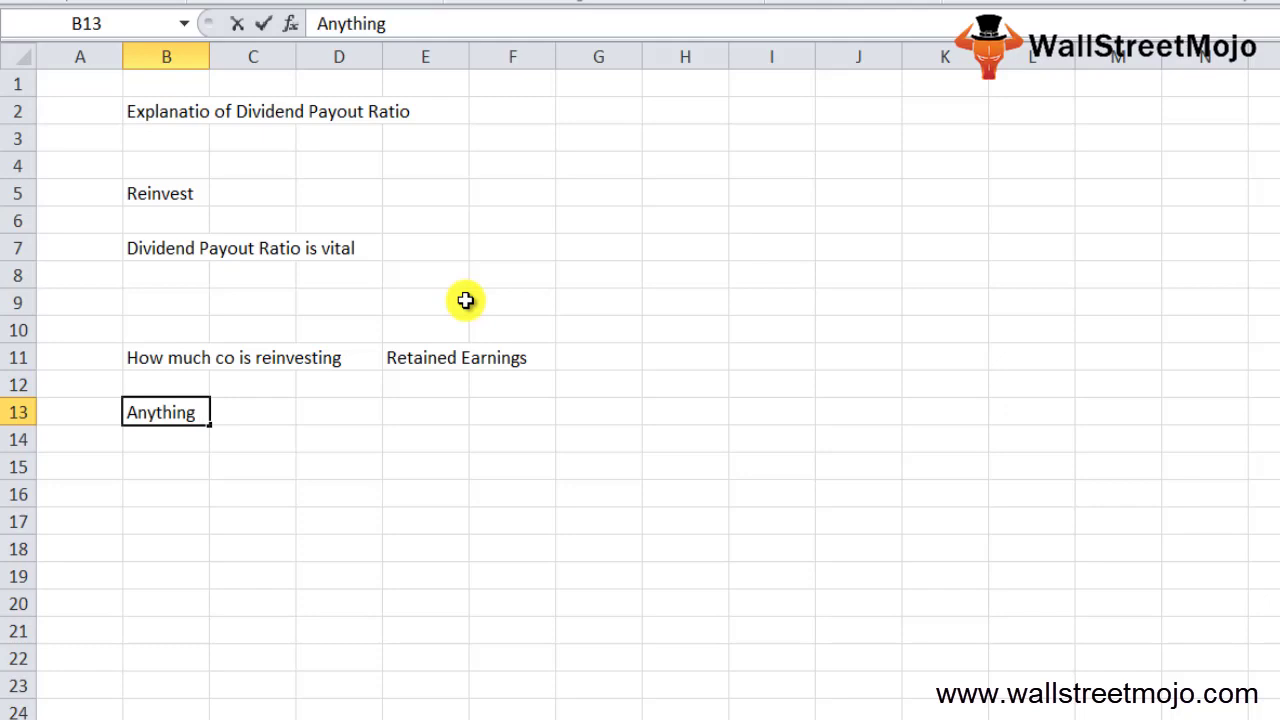
text(Reinv)
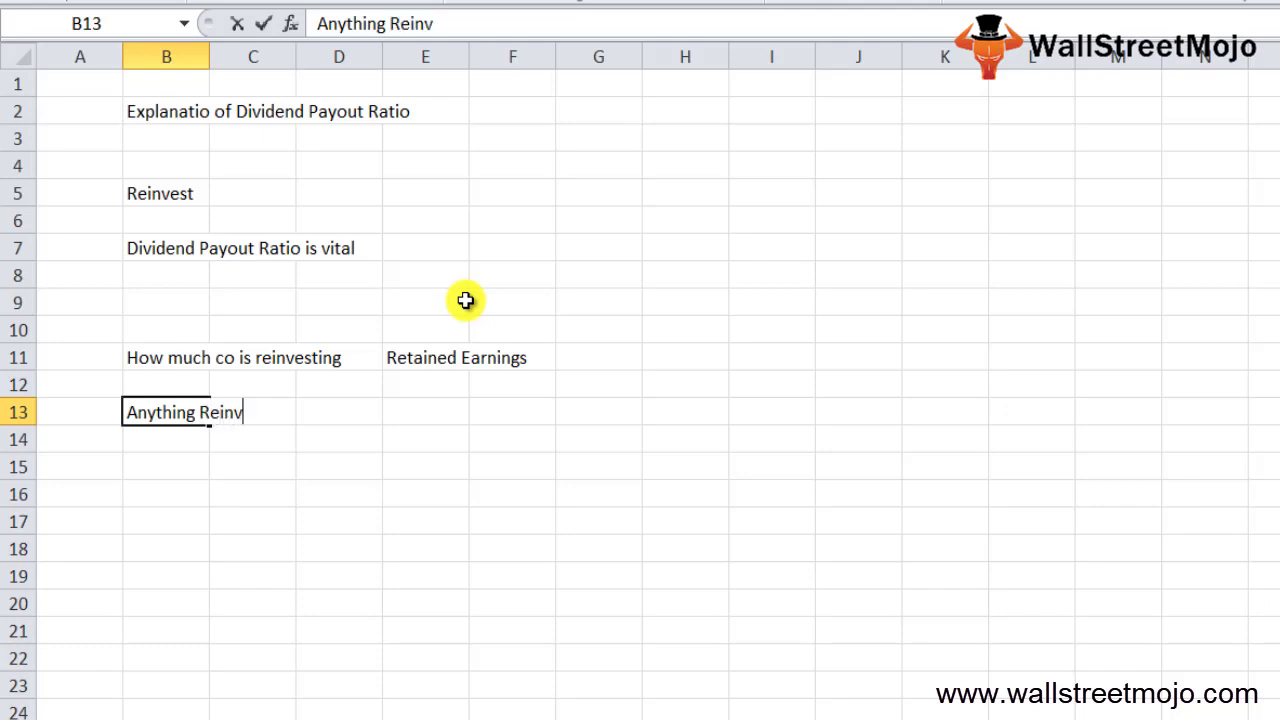
key(BackSpace)
text(vest)
key(Return)
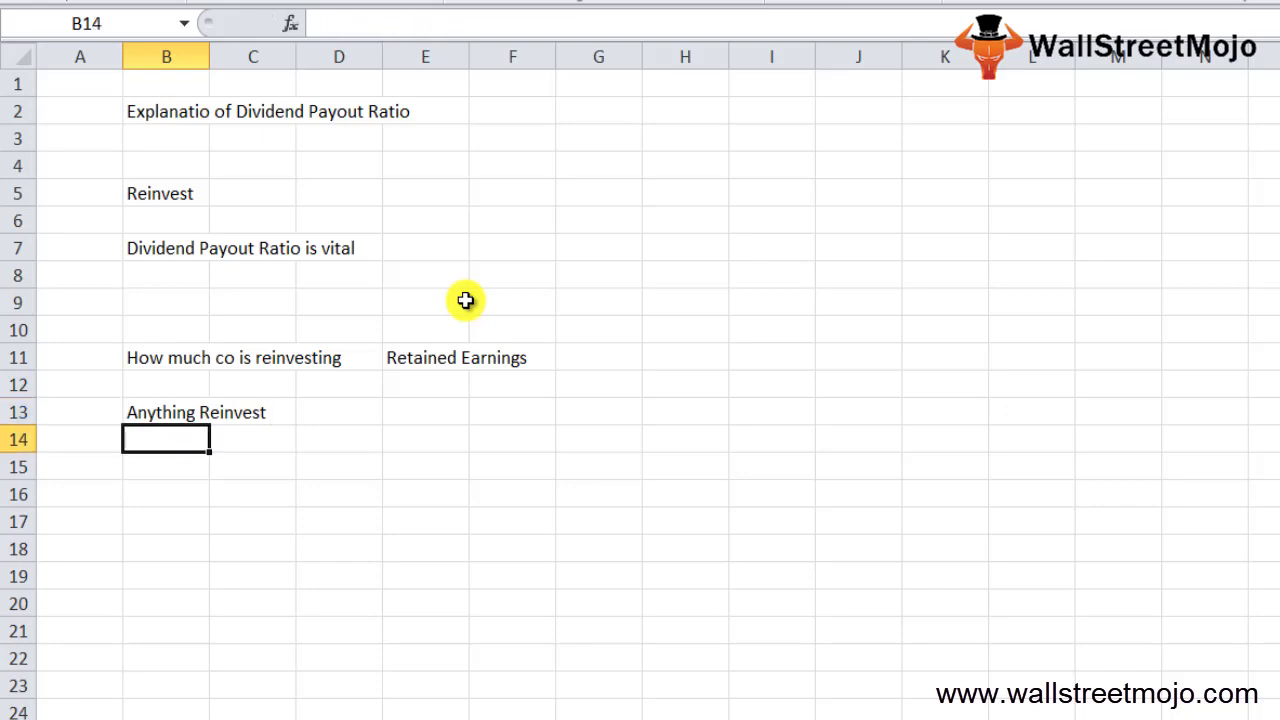
Write 'Net Profit' in B17 and 'Retained Earnings + Dividend Paid' in C17.
key(Return)
key(Return)
key(Return)
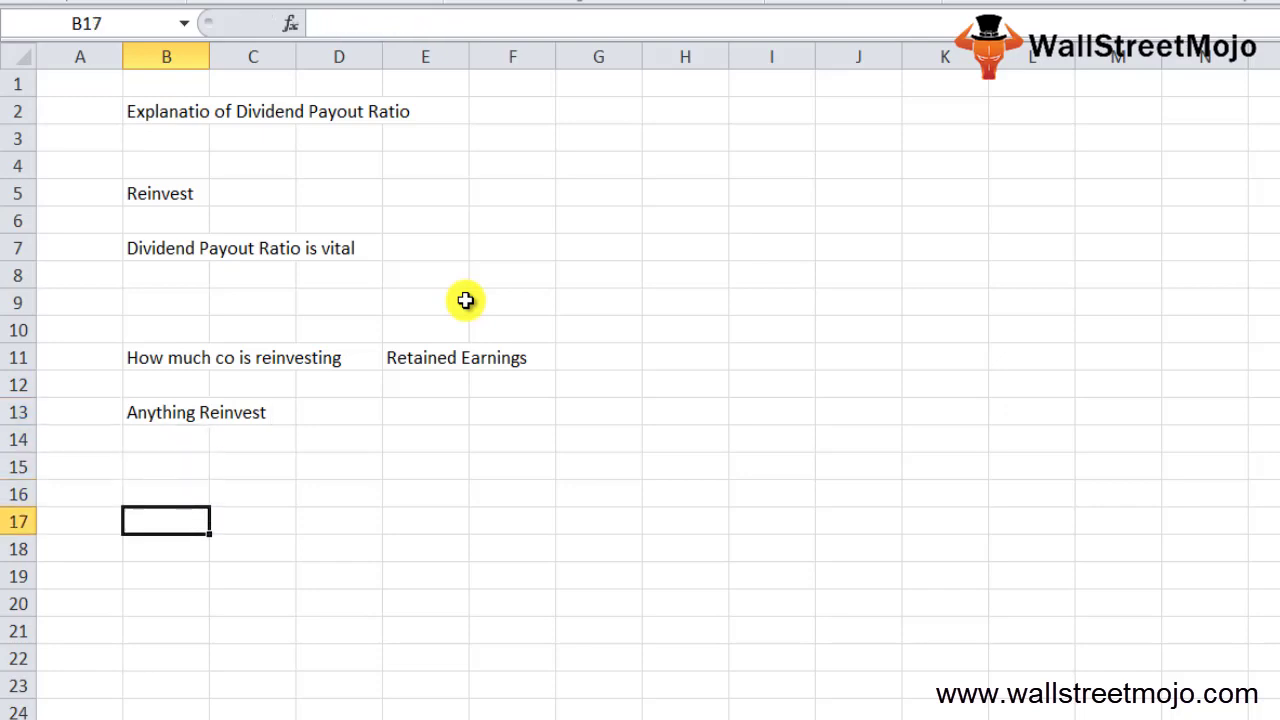
text(Net Pr)
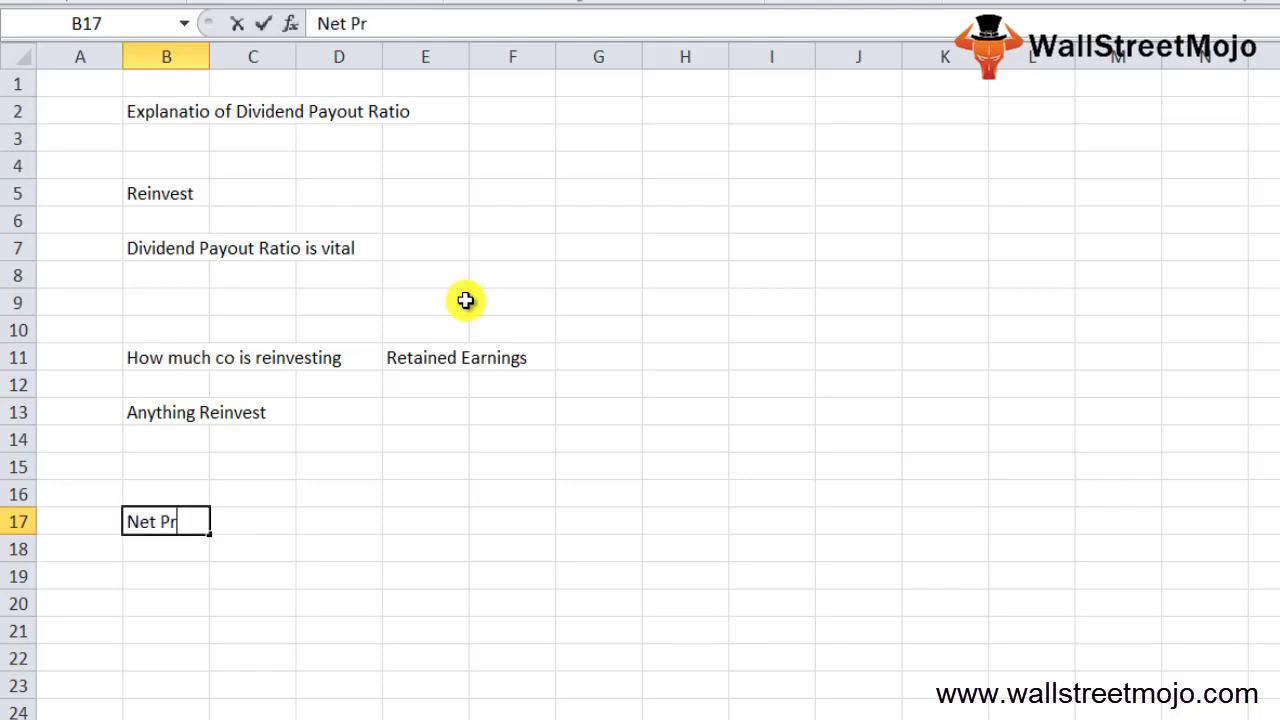
text(of)
key(BackSpace)
text(ofit)
key(Return)
key(Return)
key(Up)
key(Up)
key(F2)
text(=)
key(Tab)
text(Retained Earnings 9)
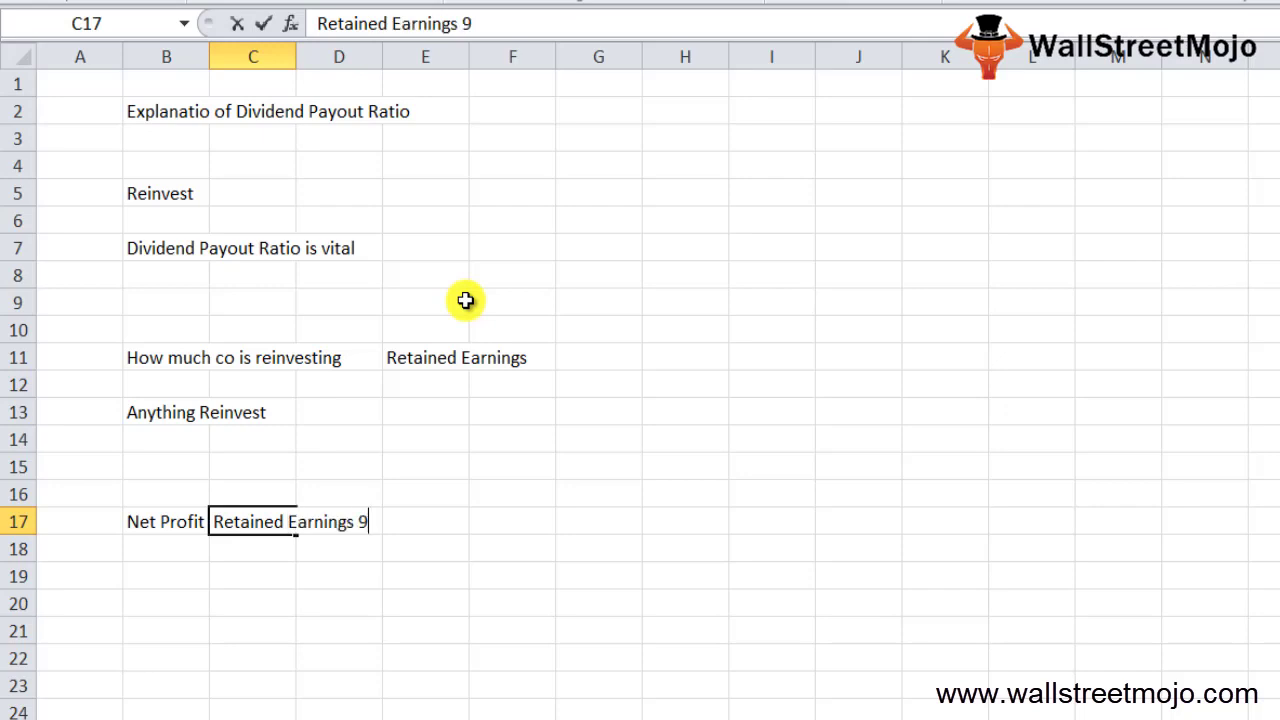
key(BackSpace)
text(+ Dividend)
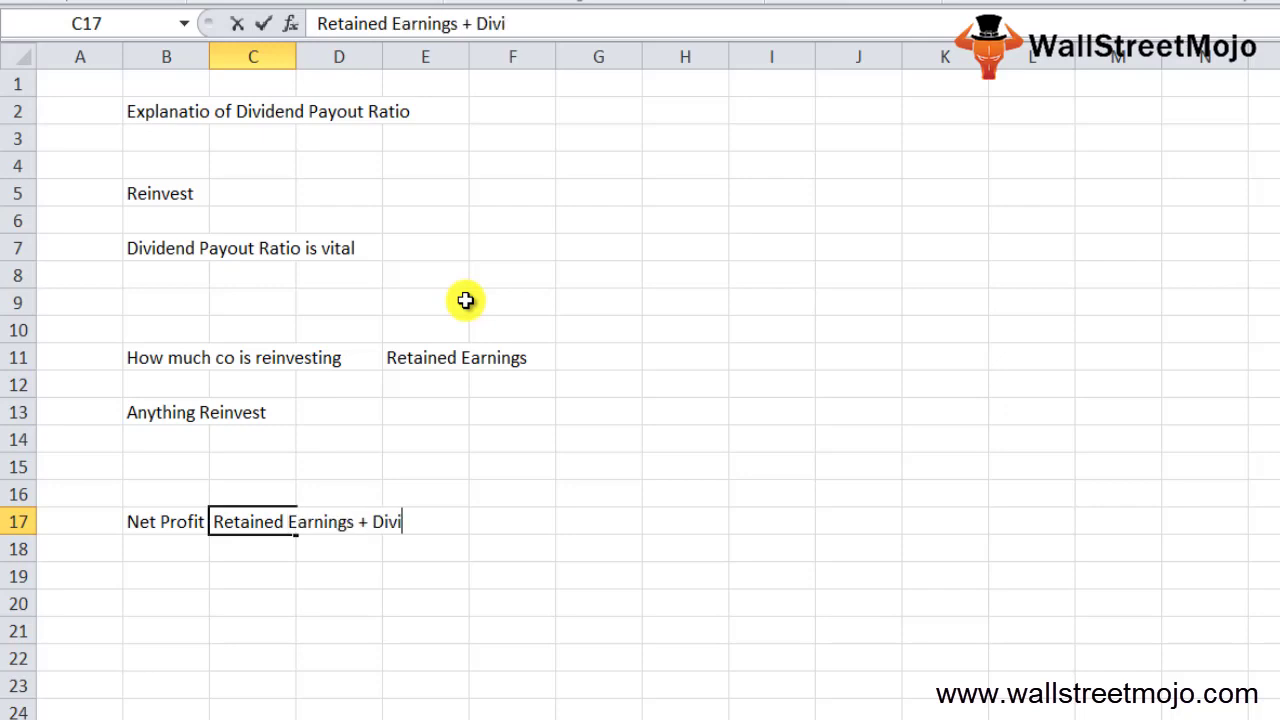
text( Paid)
key(Return)
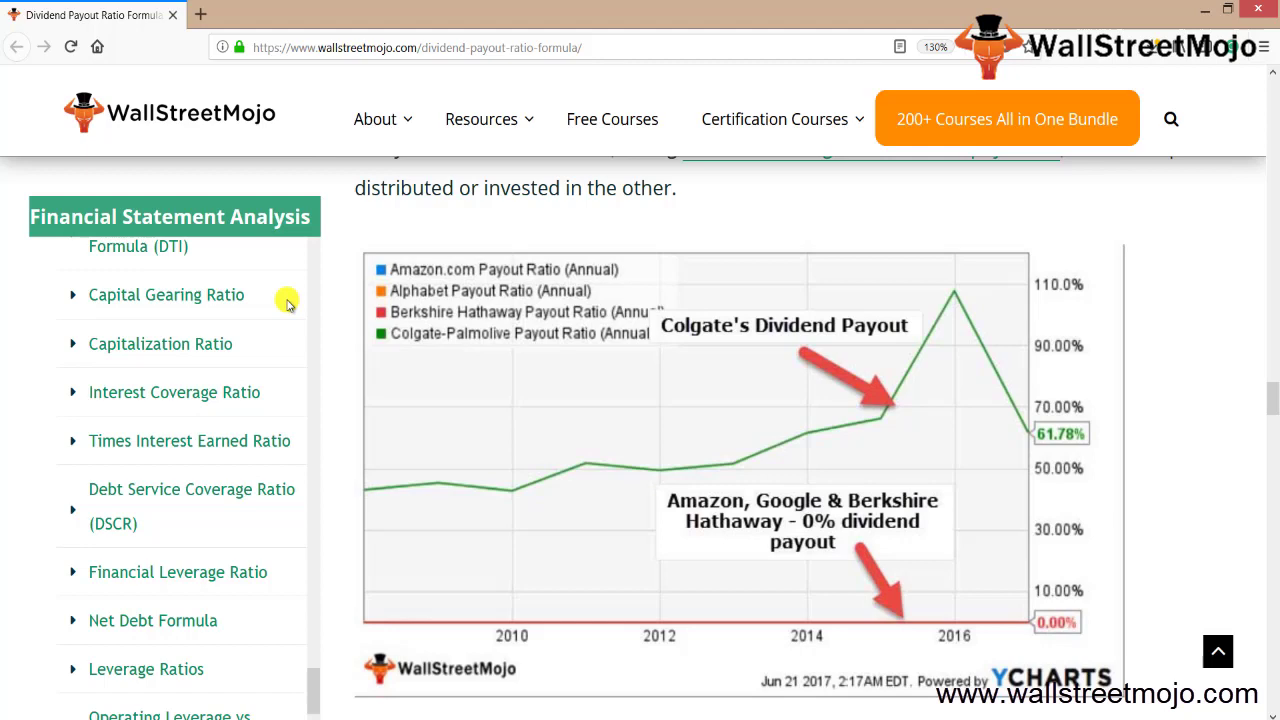
Back in Excel, add 'Net income', then 'BS' beside 'Retianed Earnings' in row 20.
key(alt+Tab)
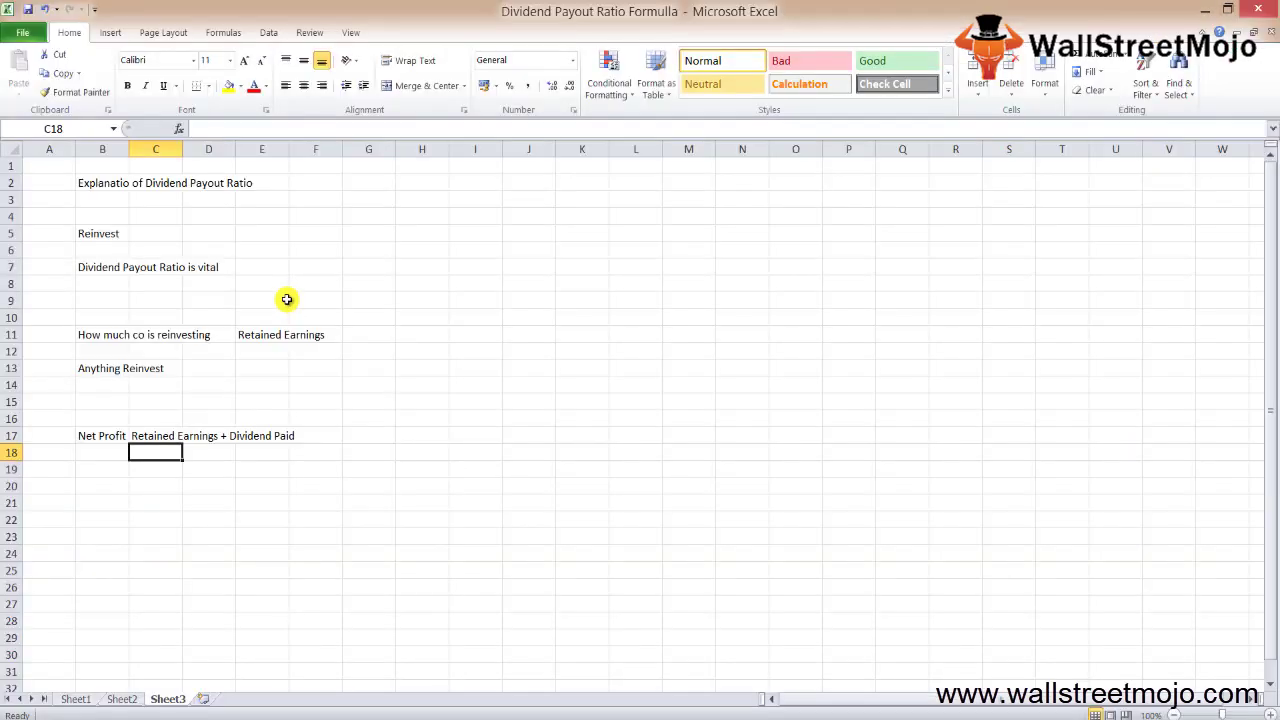
key(Down)
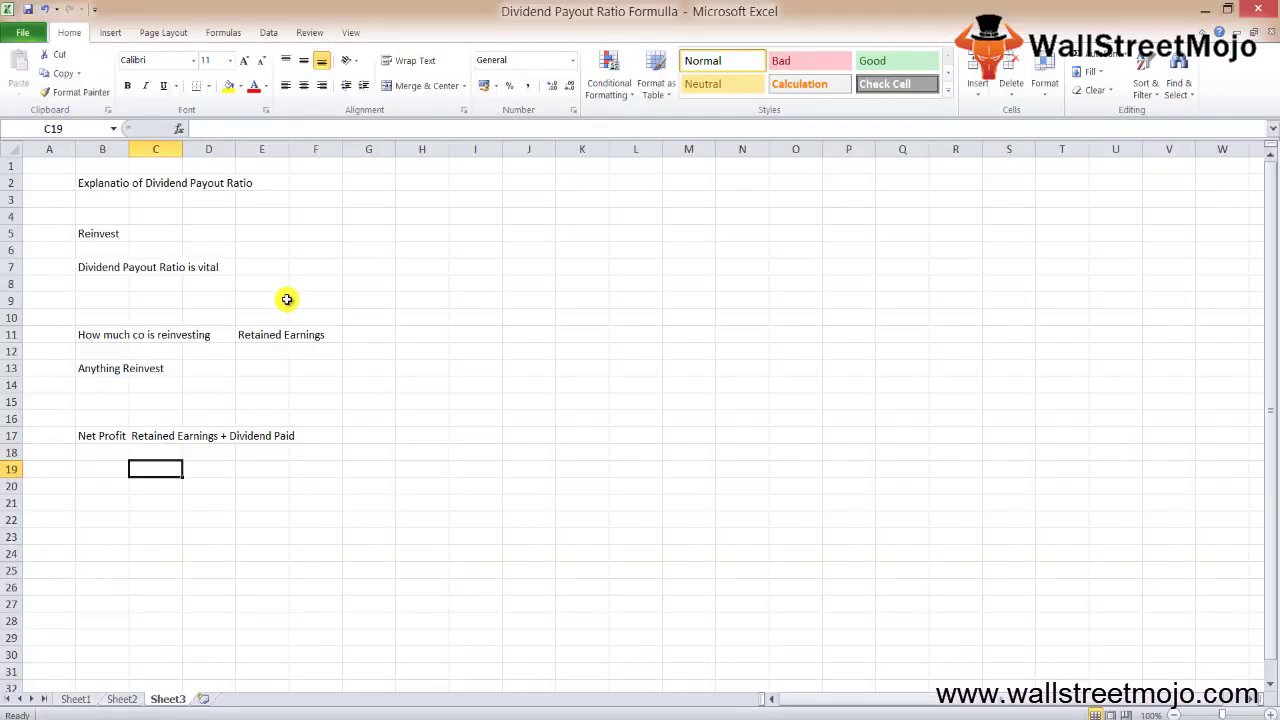
text(Net income)
key(Return)
text(BS)
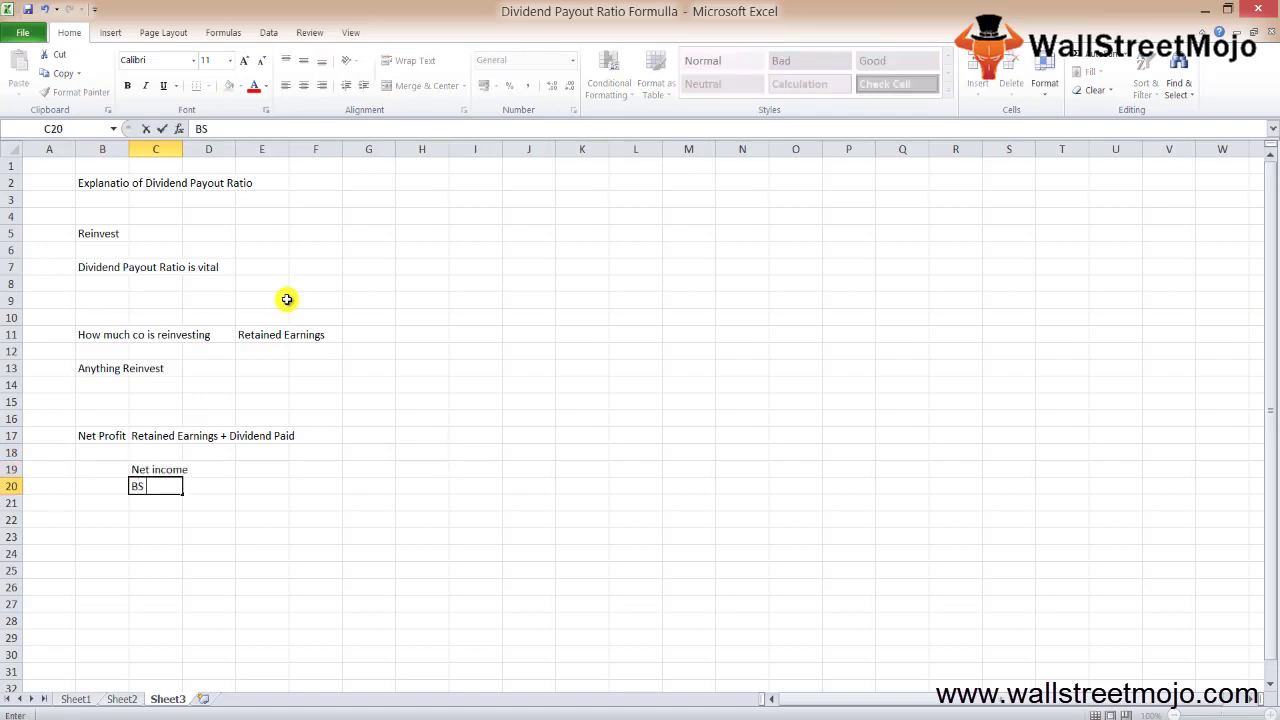
key(Tab)
text(Retianed )
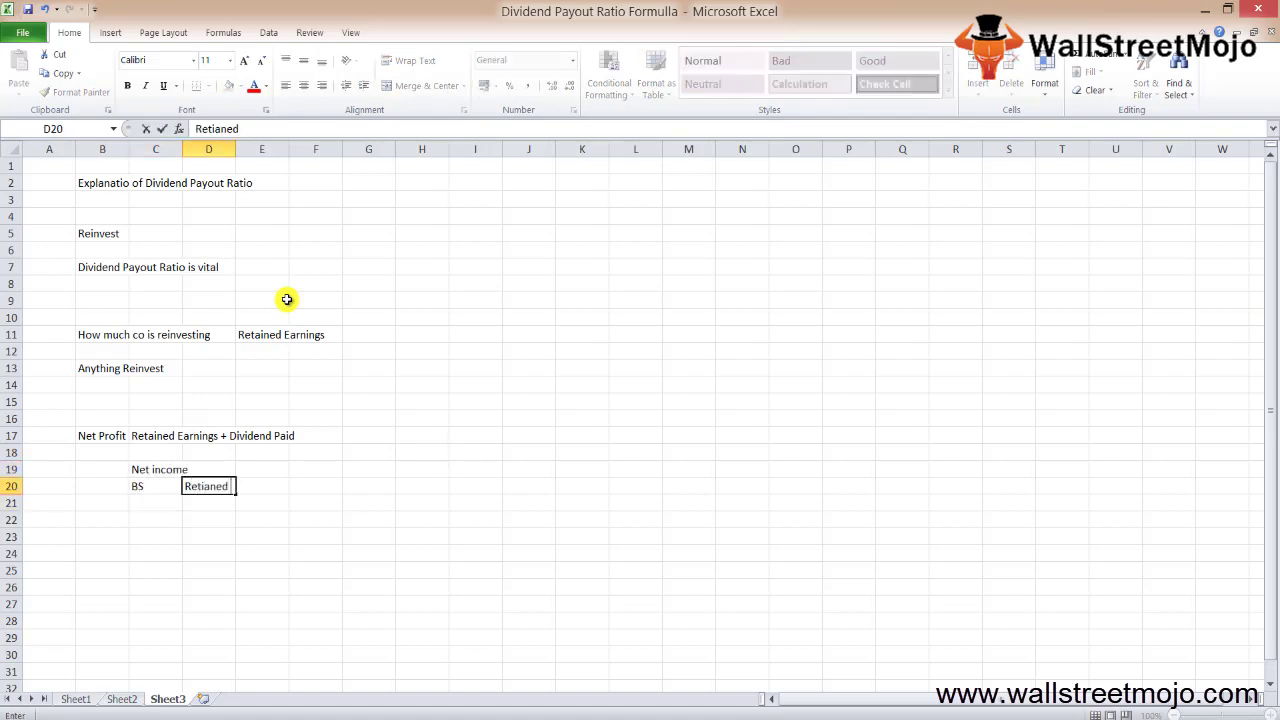
text(Earnings)
key(Return)
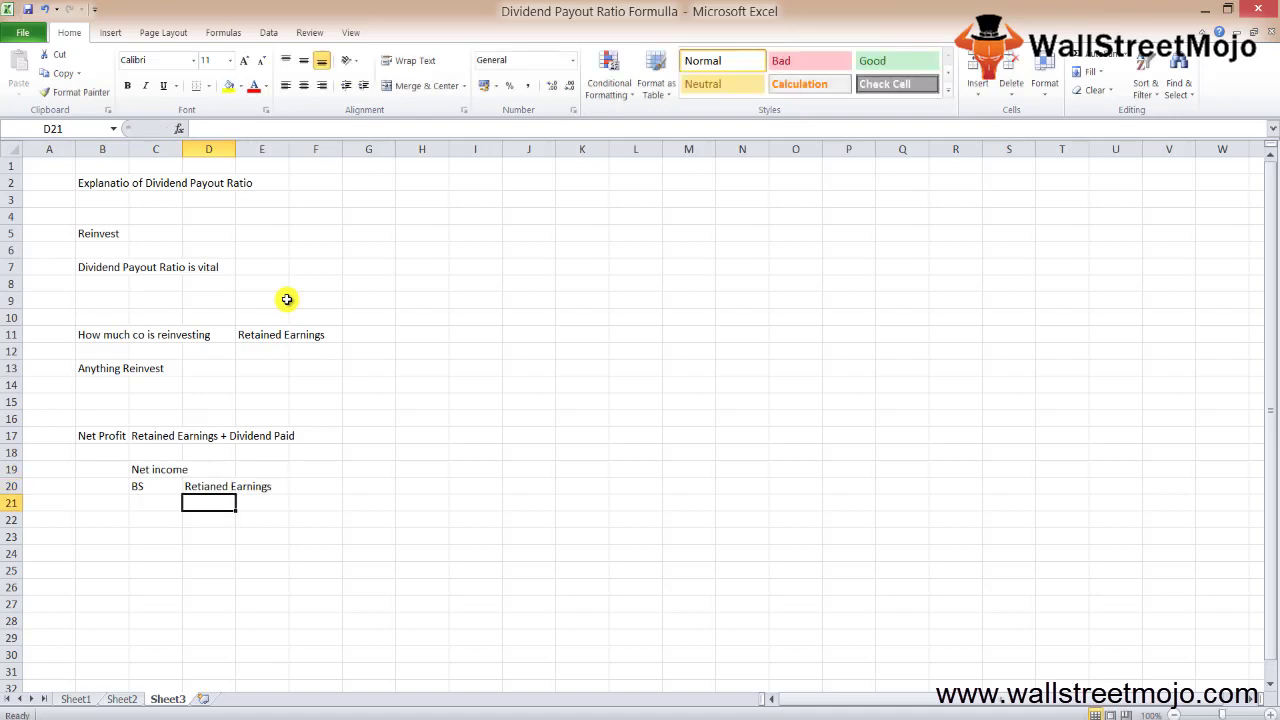
Enter the note 'Footnores under the FS4' in C23.
key(Down)
key(Down)
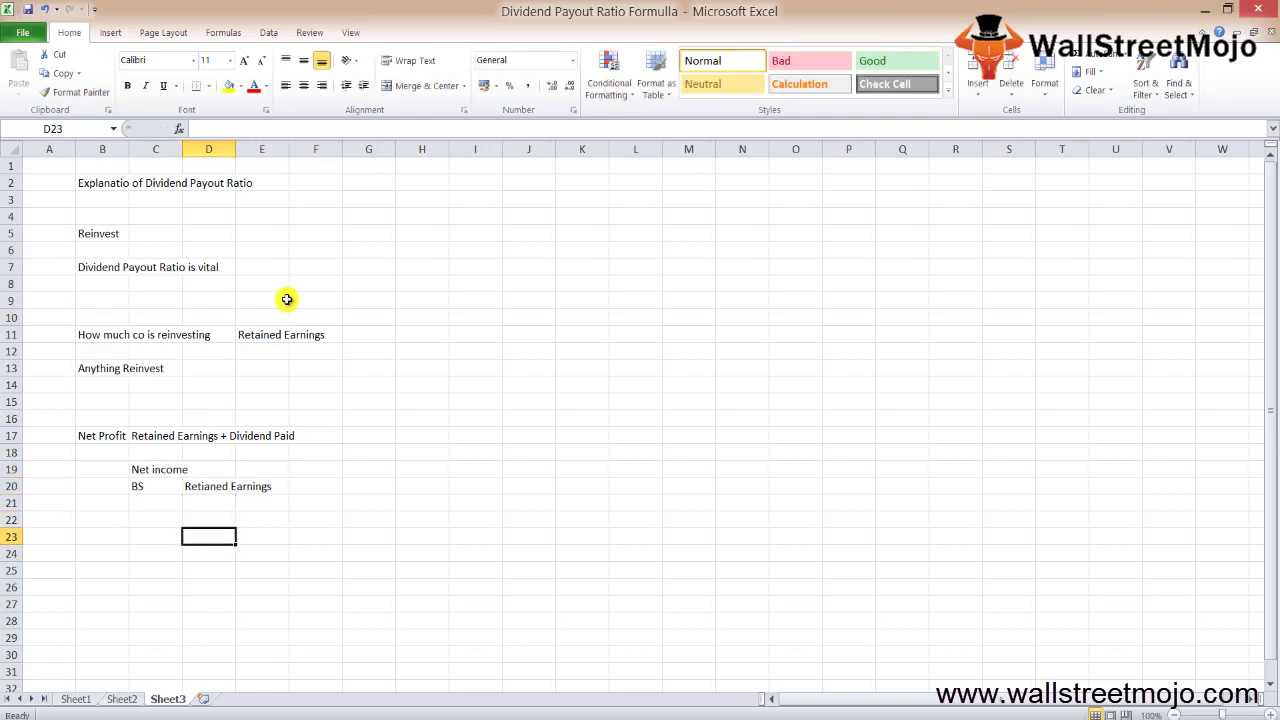
key(Left)
text(Footn)
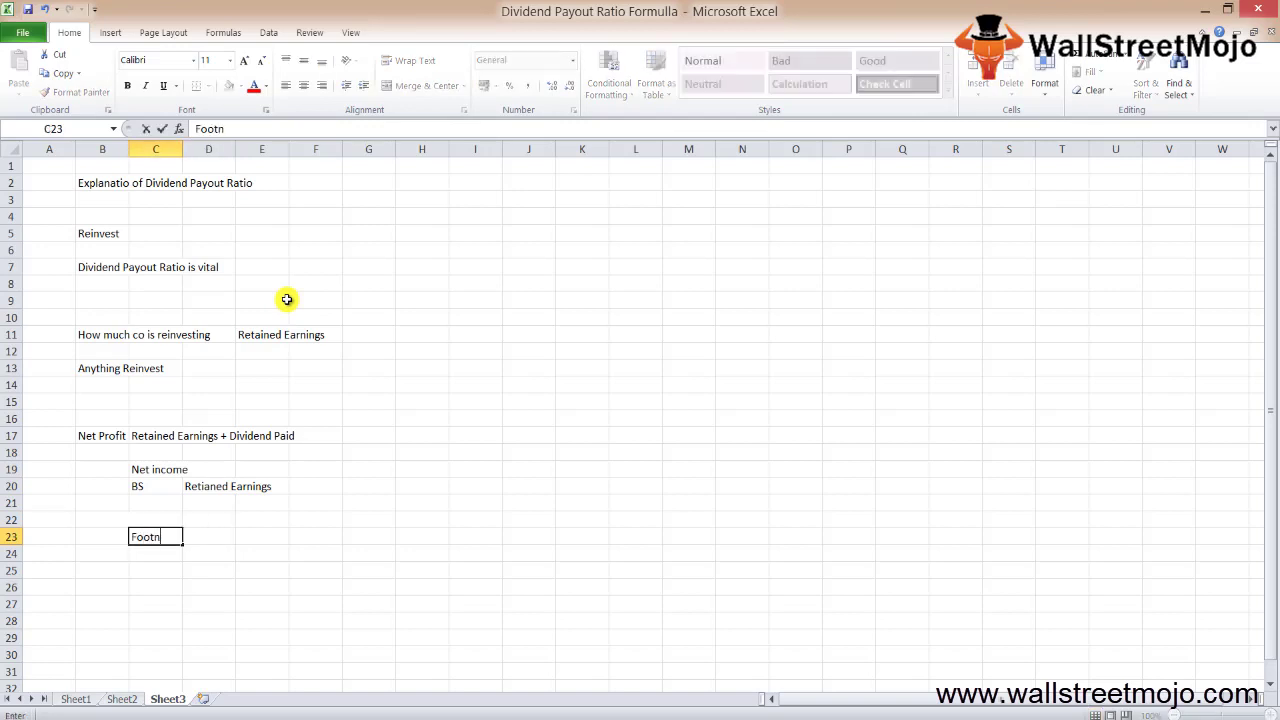
text(ores under the )
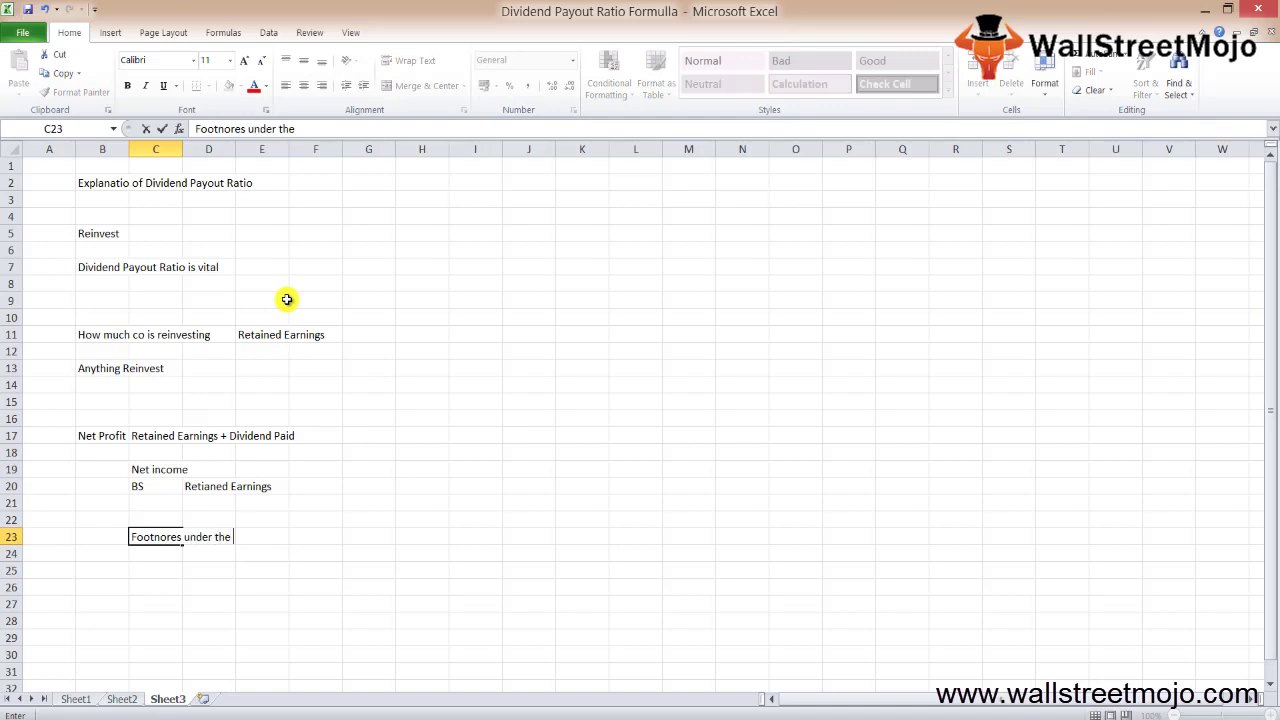
text(FS4)
key(ctrl+Return)
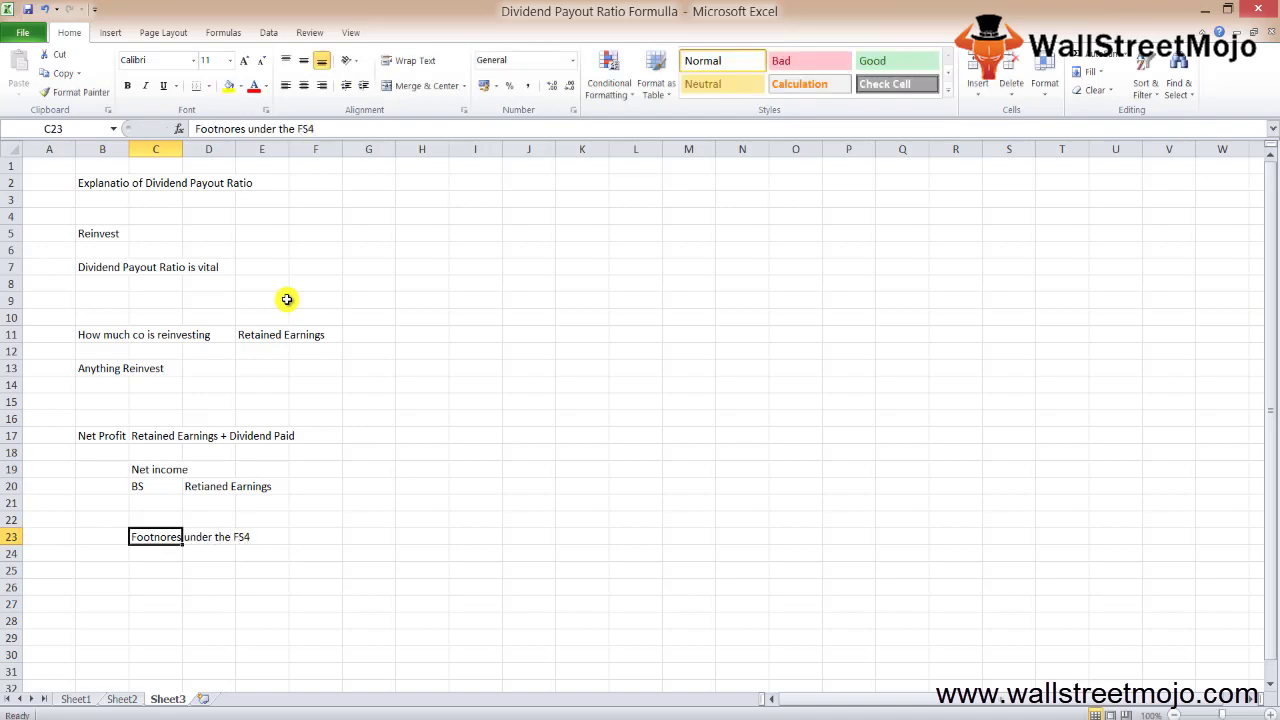
Start a USE heading in C33 and number the first item 1 in B34.
key(Page_Down)
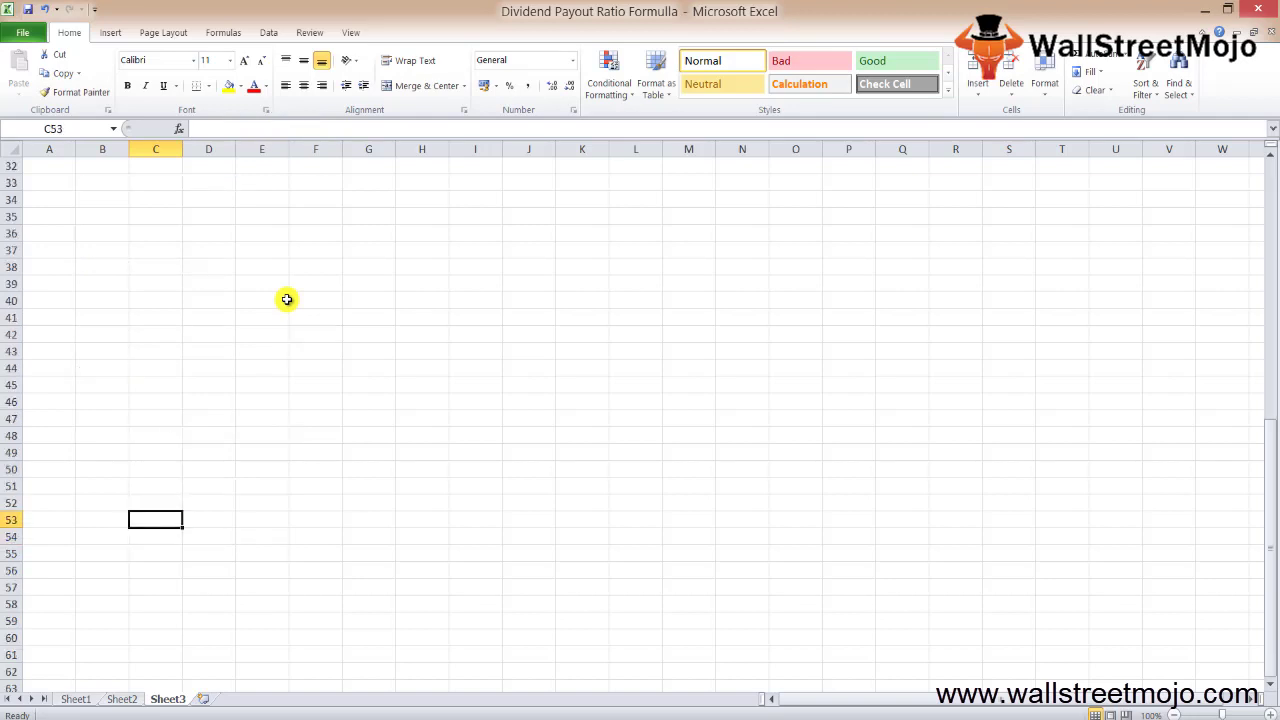
key(Up)
key(Up)
key(Up)
key(Up)
key(Up)
key(Up)
key(Up)
key(Up)
key(Up)
key(Up)
key(Up)
key(Up)
key(Up)
key(Up)
key(Up)
key(Up)
key(Up)
key(Up)
key(Up)
key(Up)
text(USE)
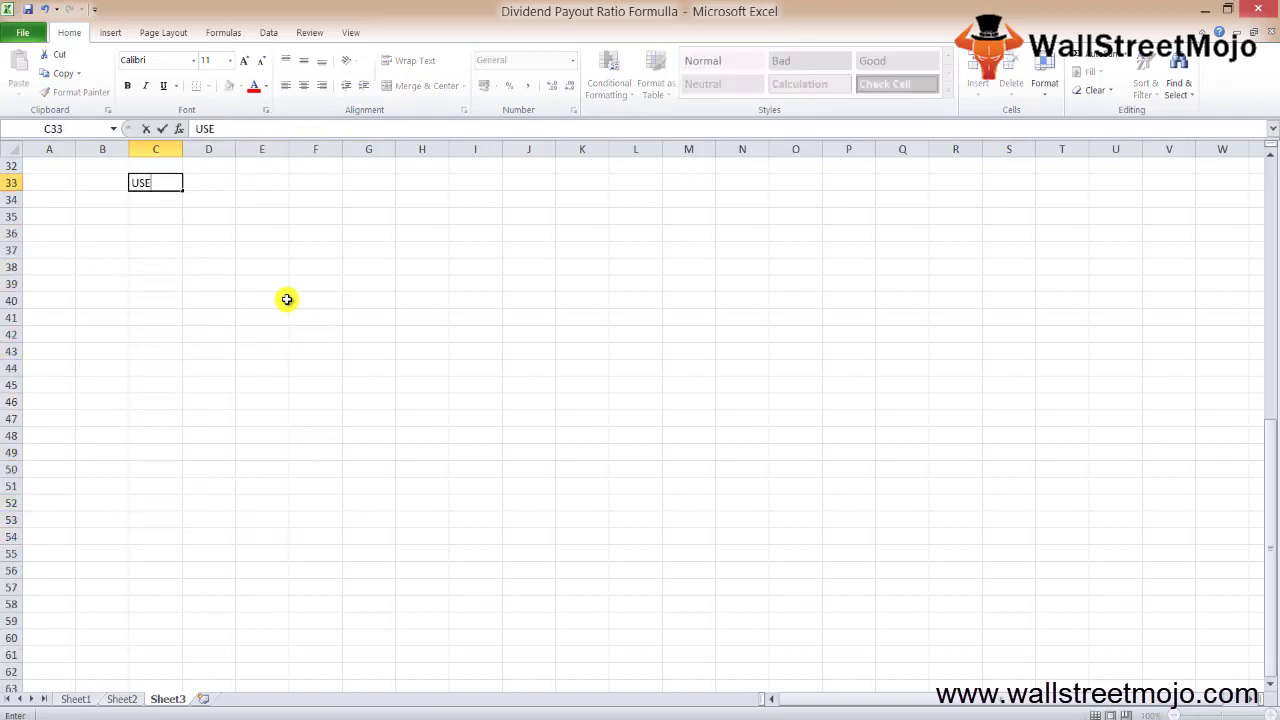
key(Return)
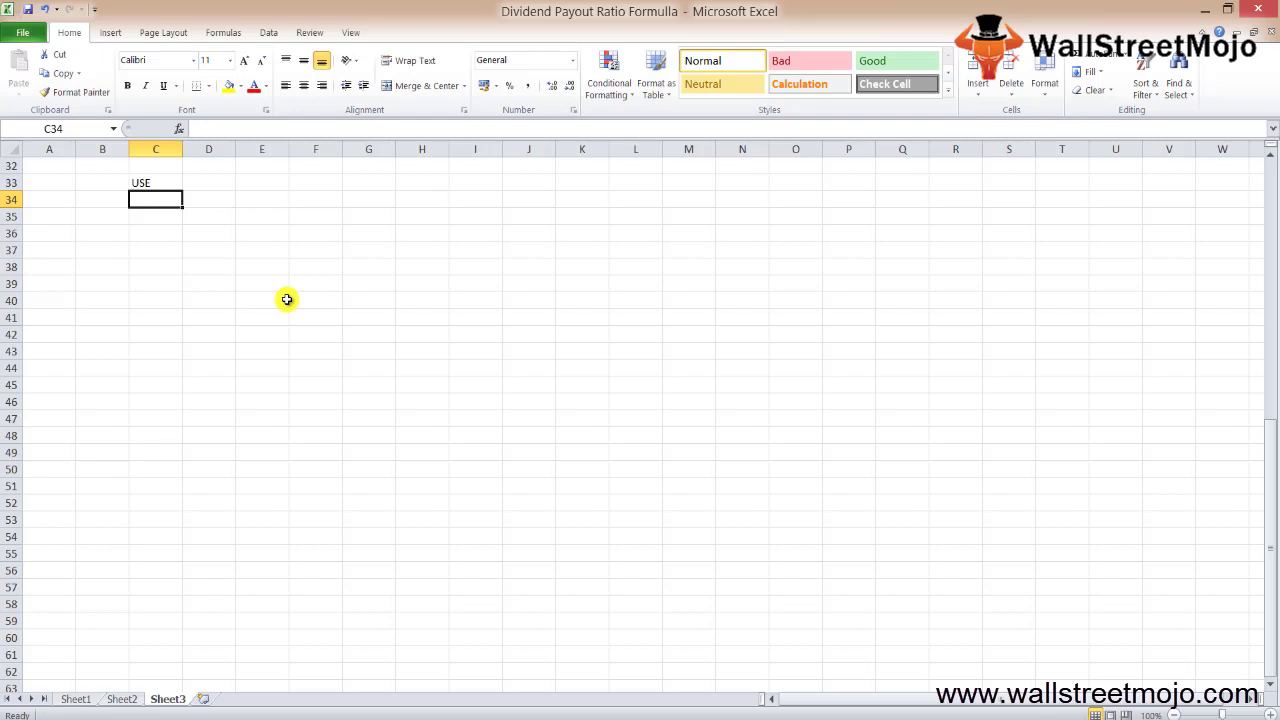
key(Down)
key(Left)
key(Up)
text(1)
key(Return)
Enter 'Short term and' in C34 and 100% in C36.
key(Up)
key(Right)
text(Short term and)
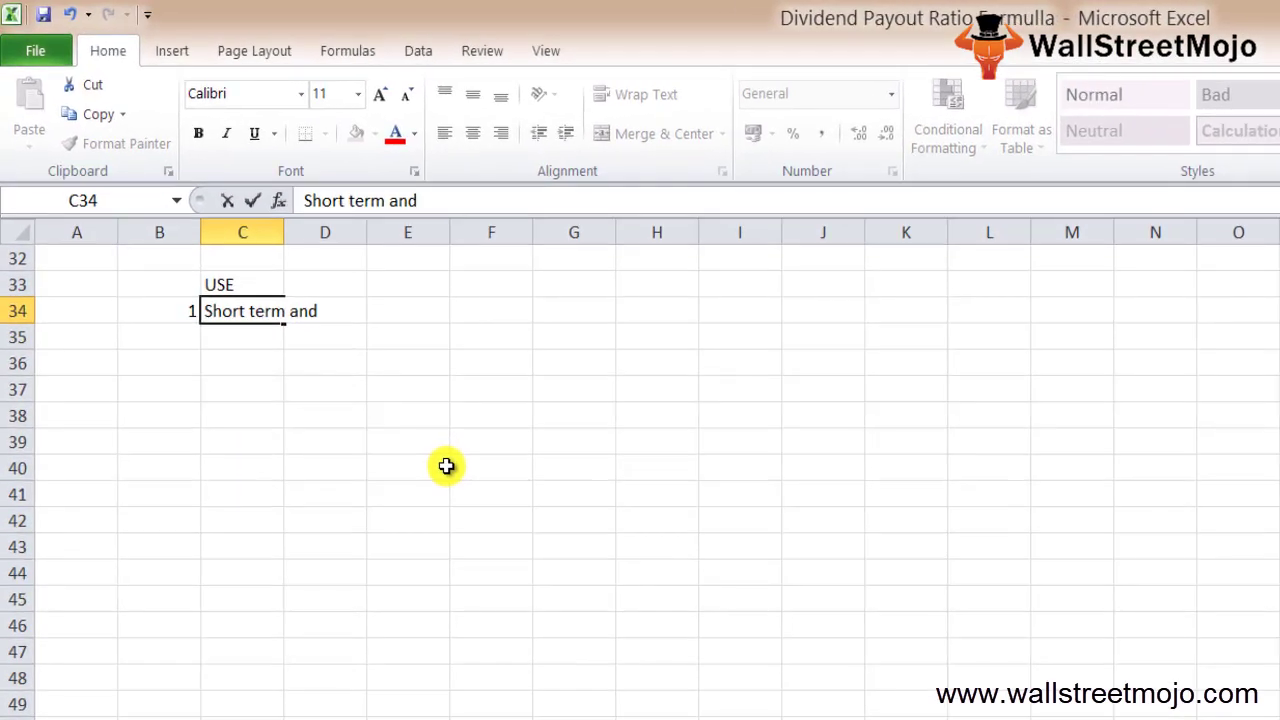
key(Return)
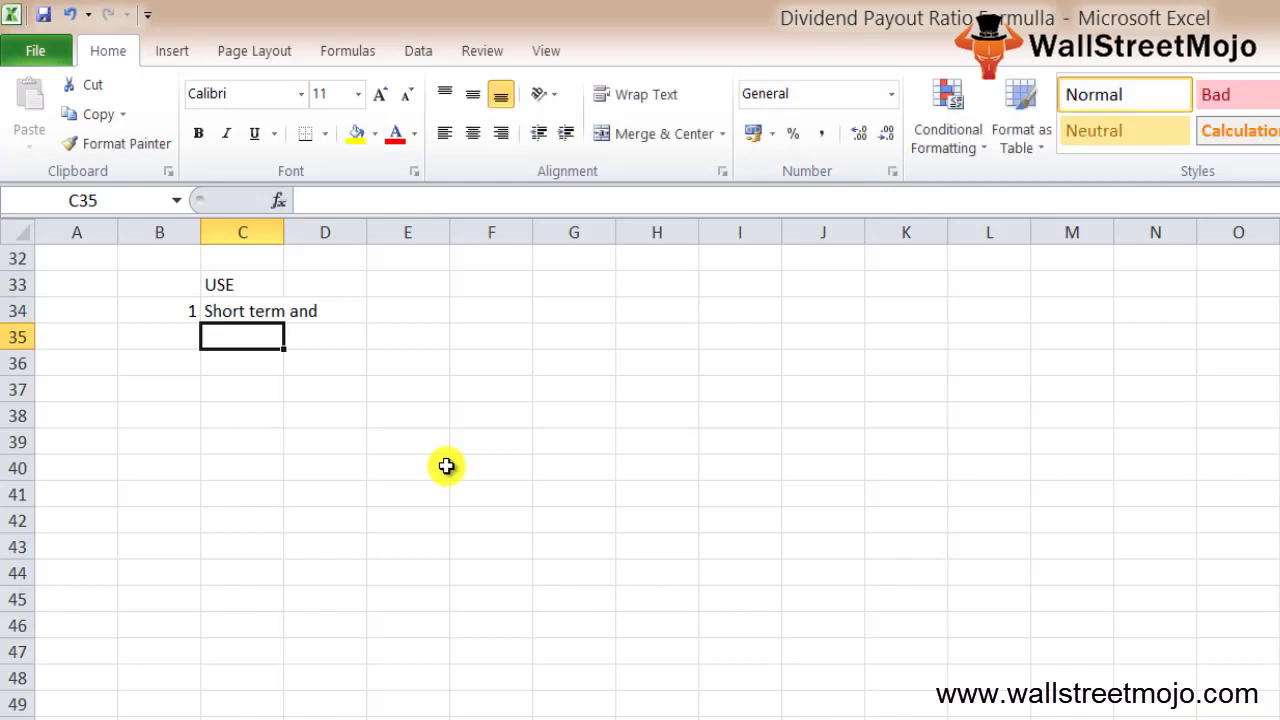
key(Return)
text(a)
key(BackSpace)
text(100%)
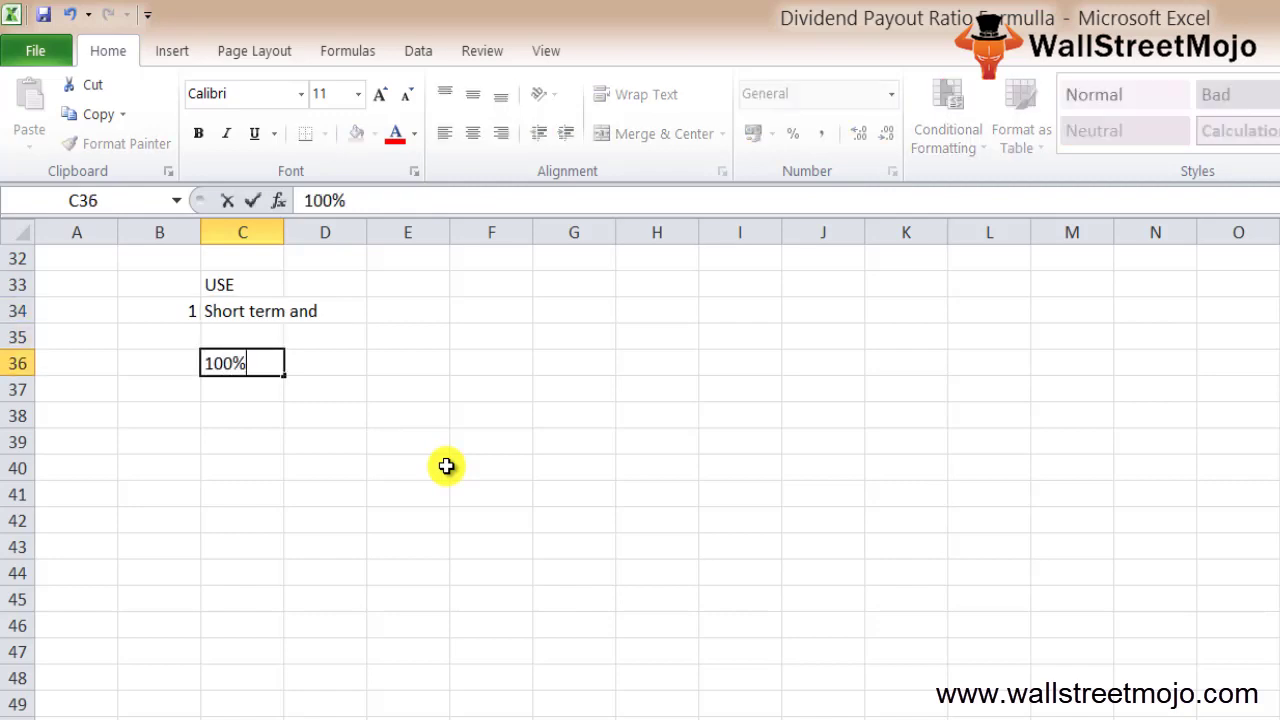
key(Return)
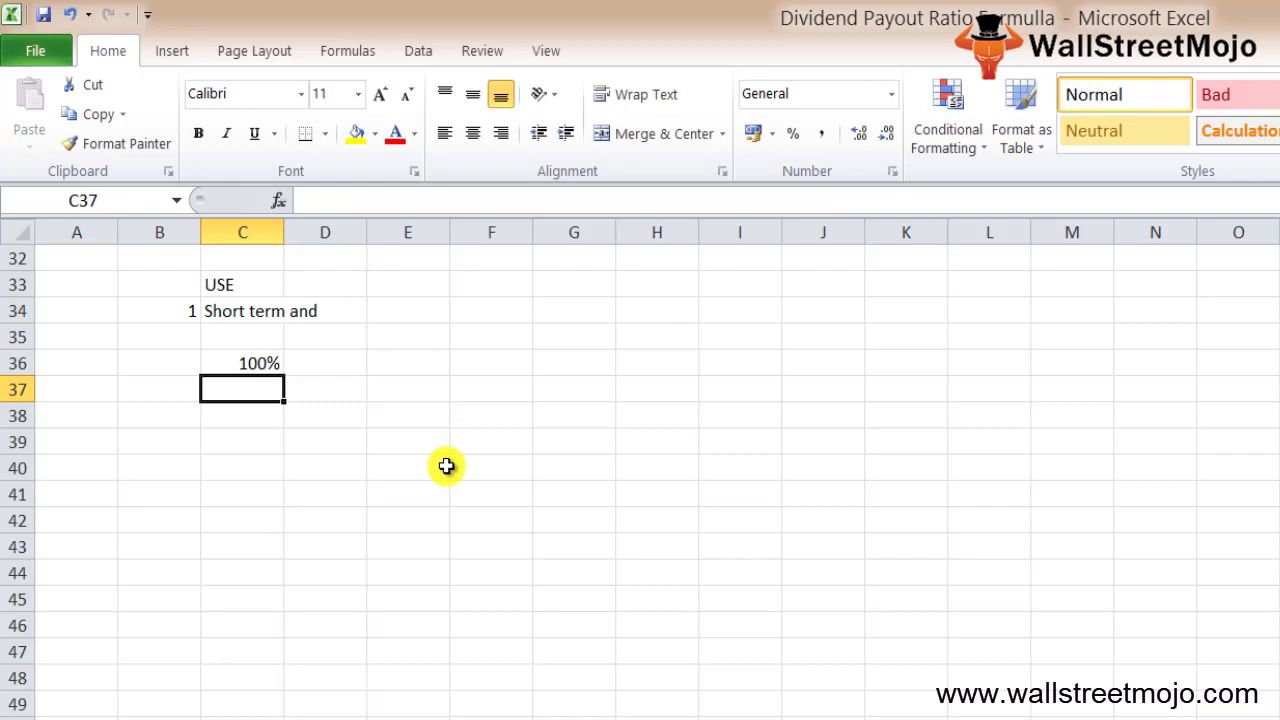
key(Return)
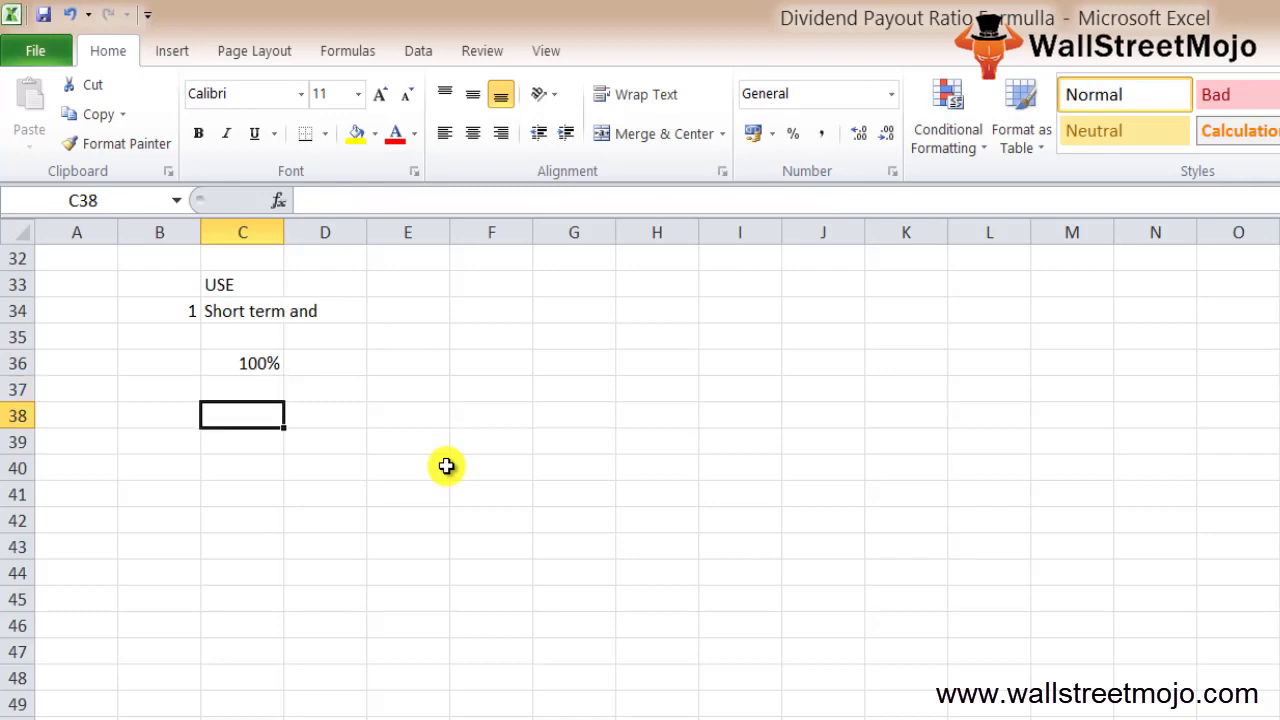
Write 'Dividend Payout = (1- Retention Ratio )' in C39.
key(Return)
text(Divi)
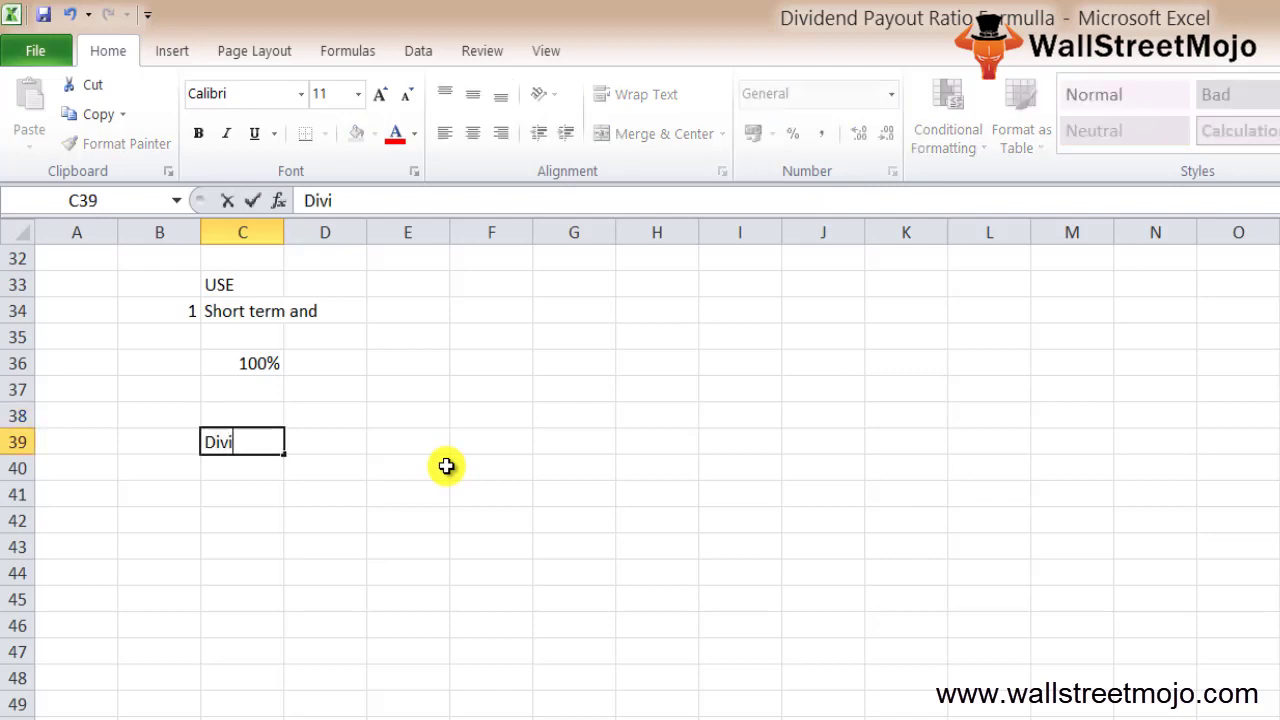
text(dend Payo)
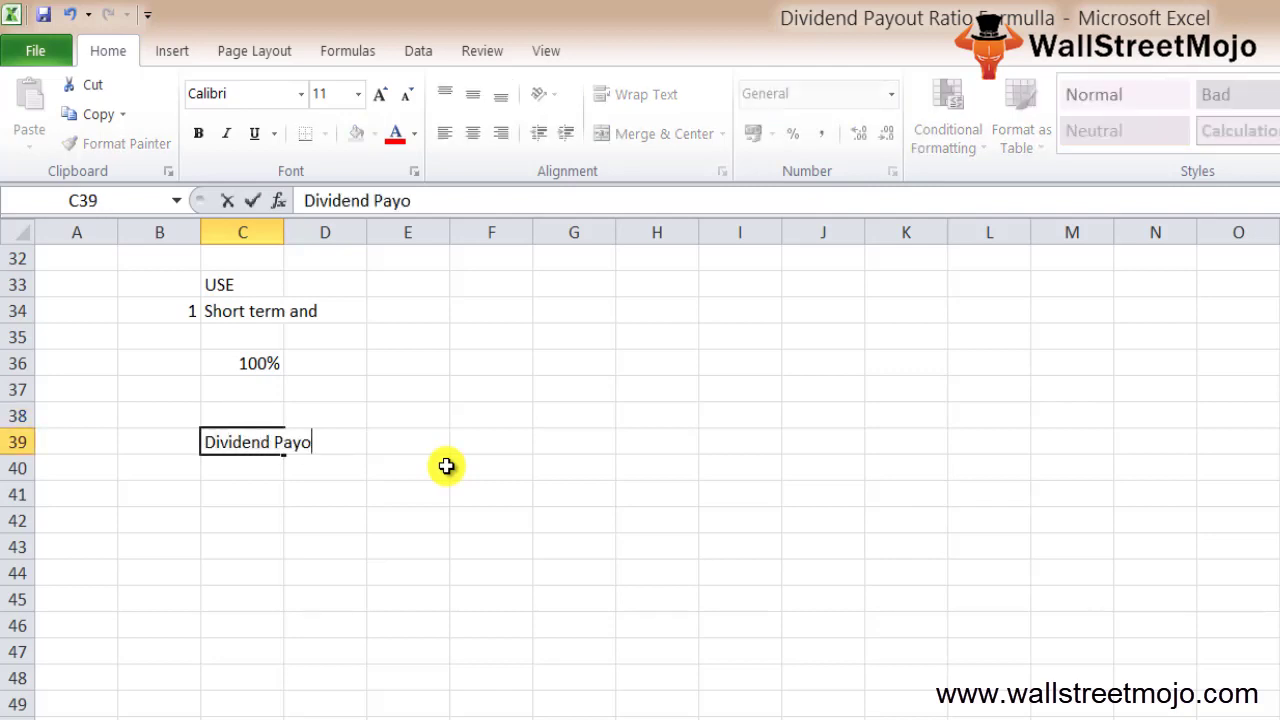
text(ut =)
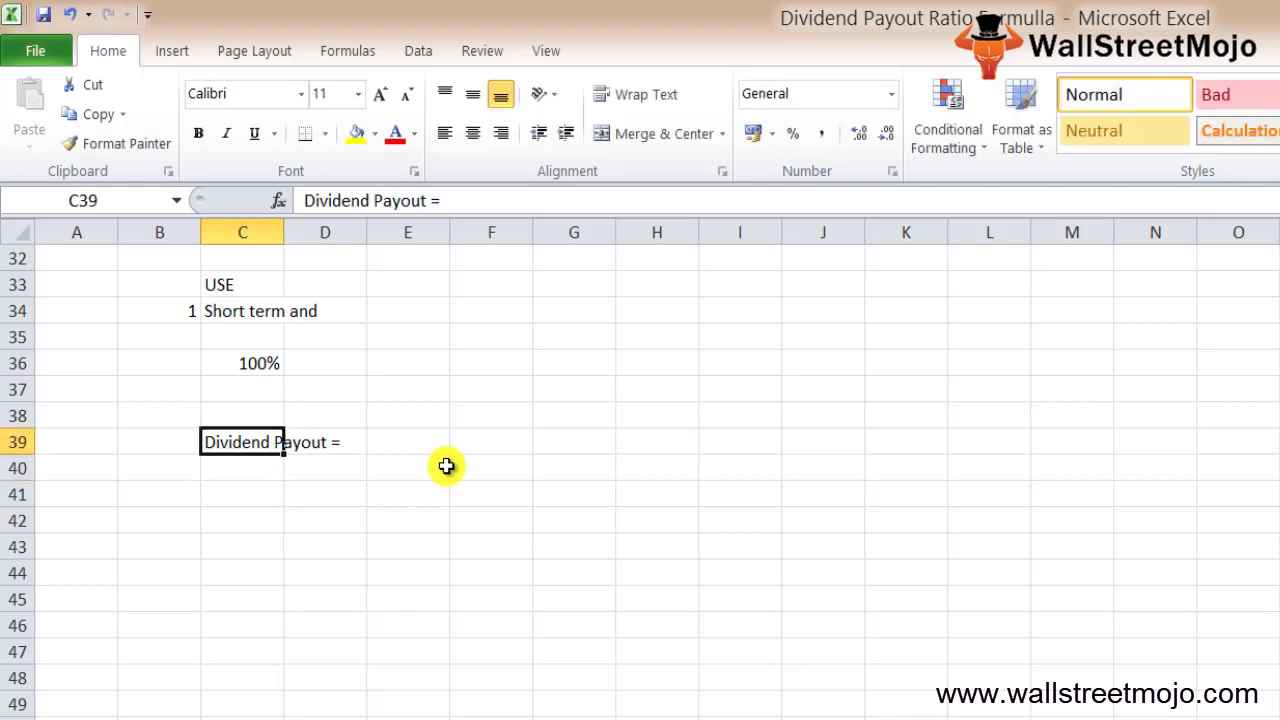
text( (1-)
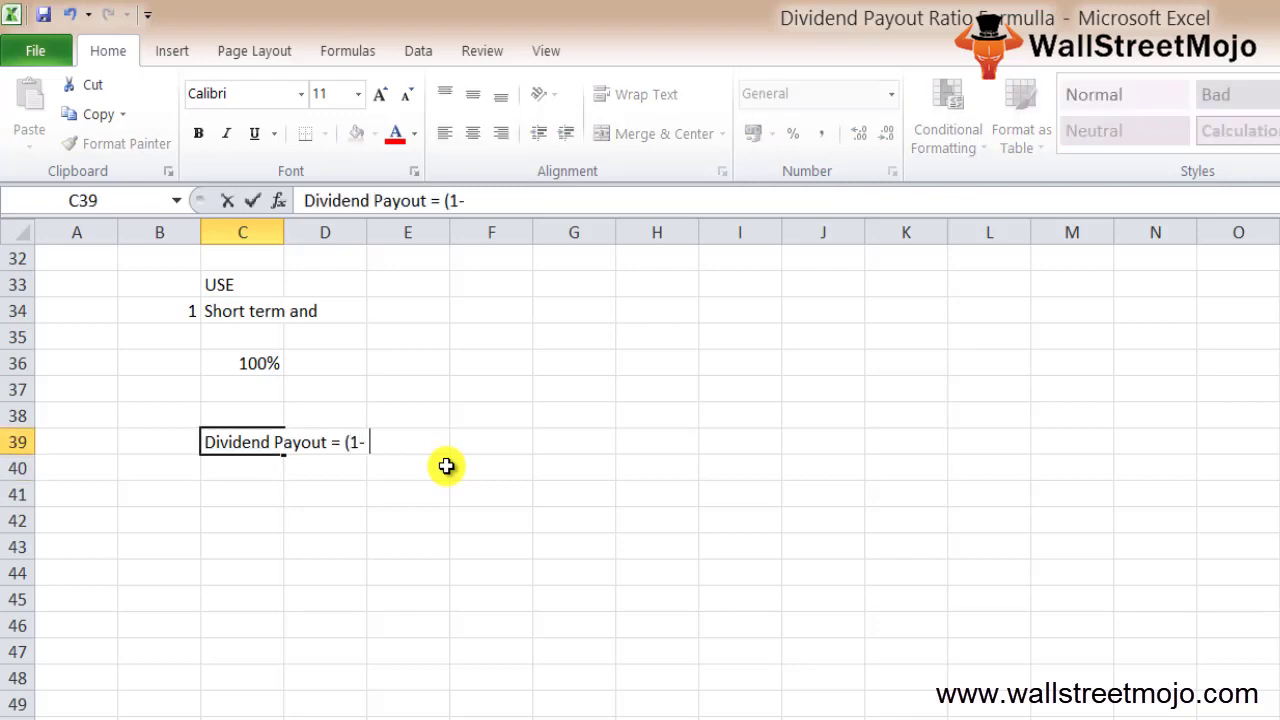
text( Retention )
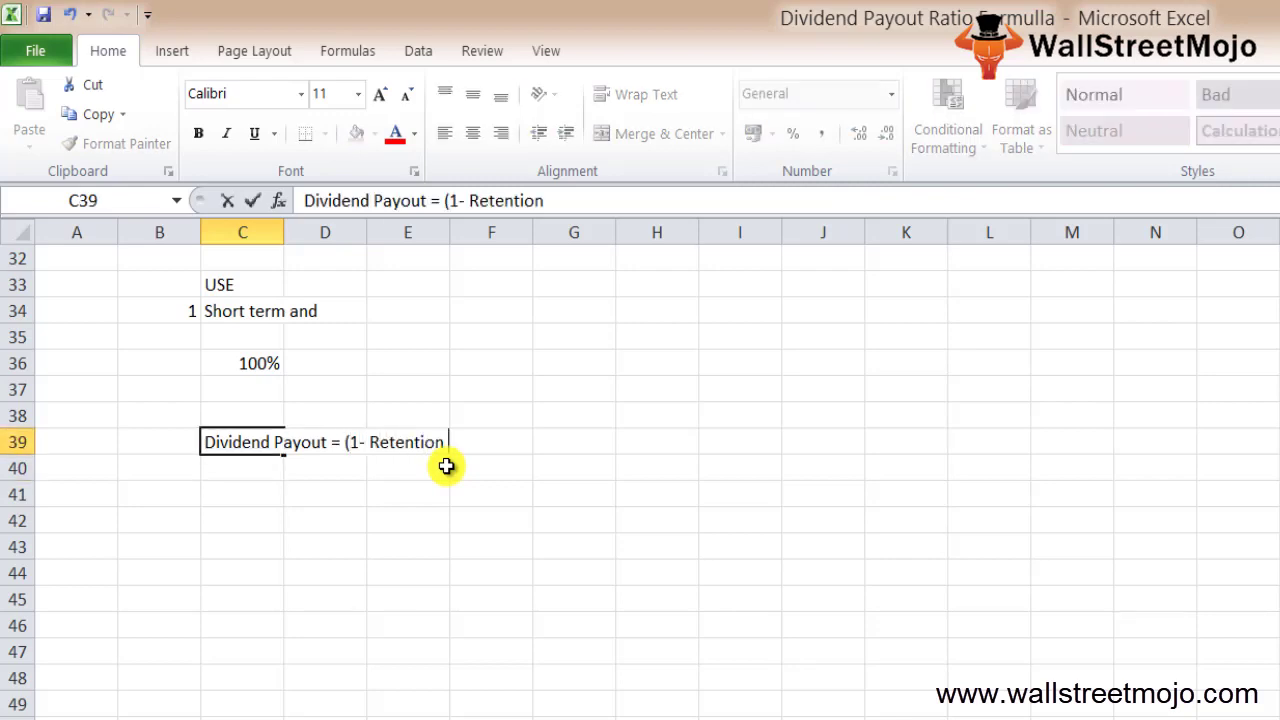
text(Ratio ))
key(Return)
Add 'Keeps for Reinvestment' in C42.
key(Down)
key(Down)
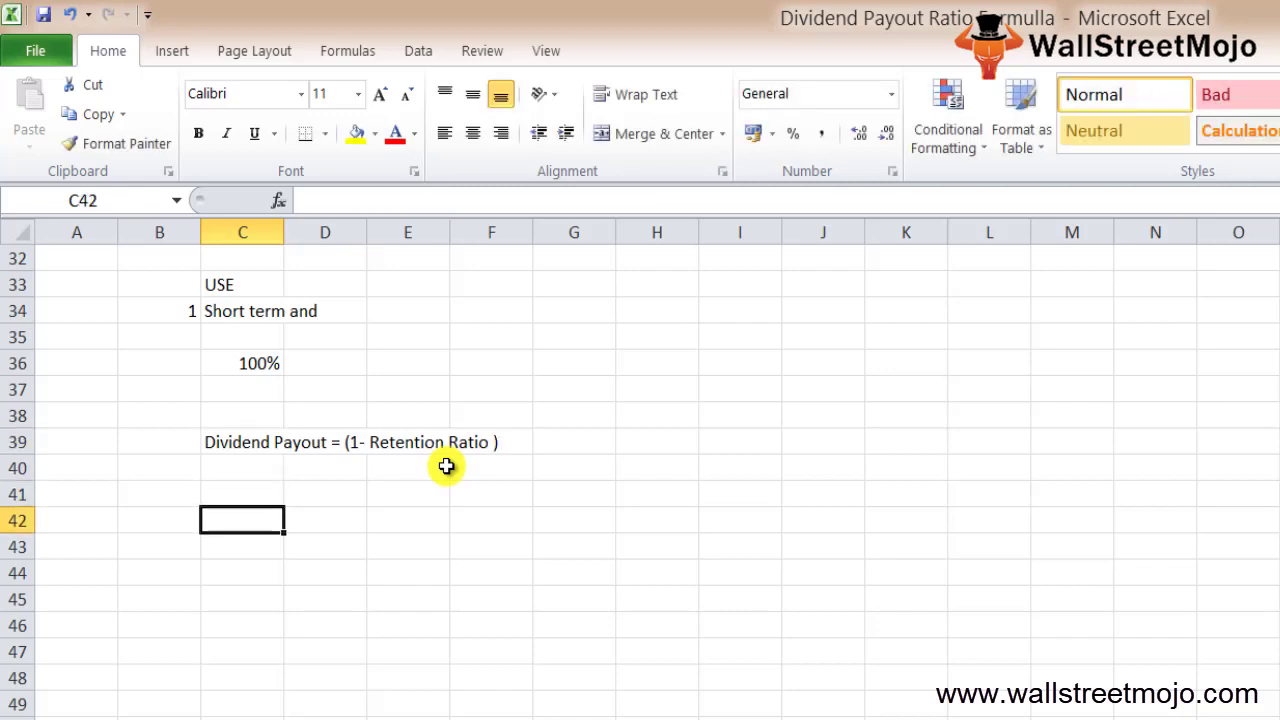
text(Keeps fo)
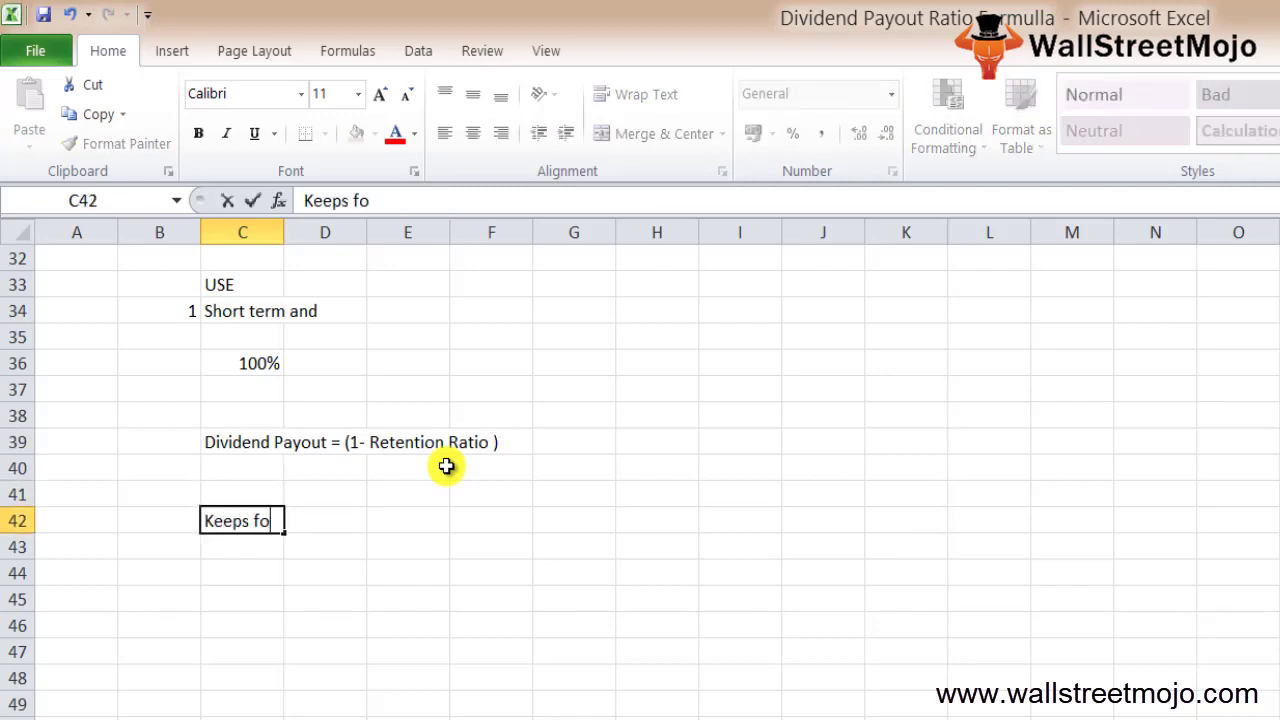
text(r Reinv)
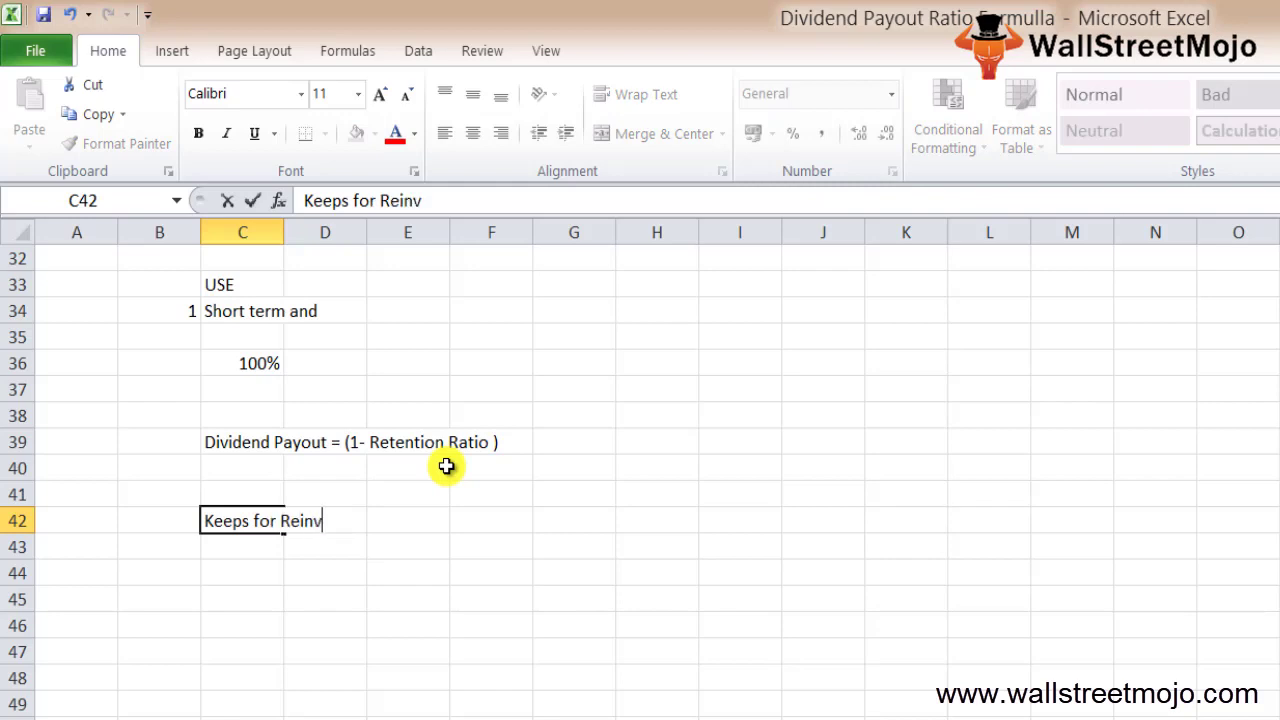
text(estment)
key(Return)
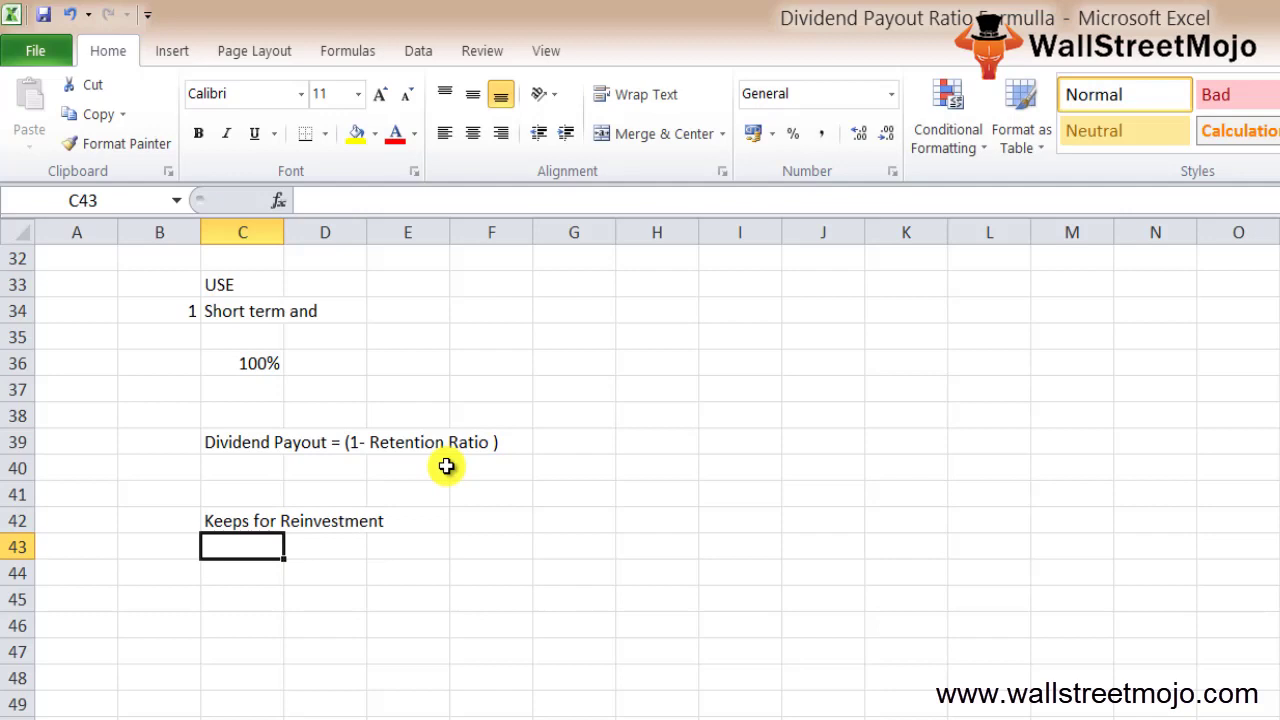
key(Down)
key(Down)
key(Down)
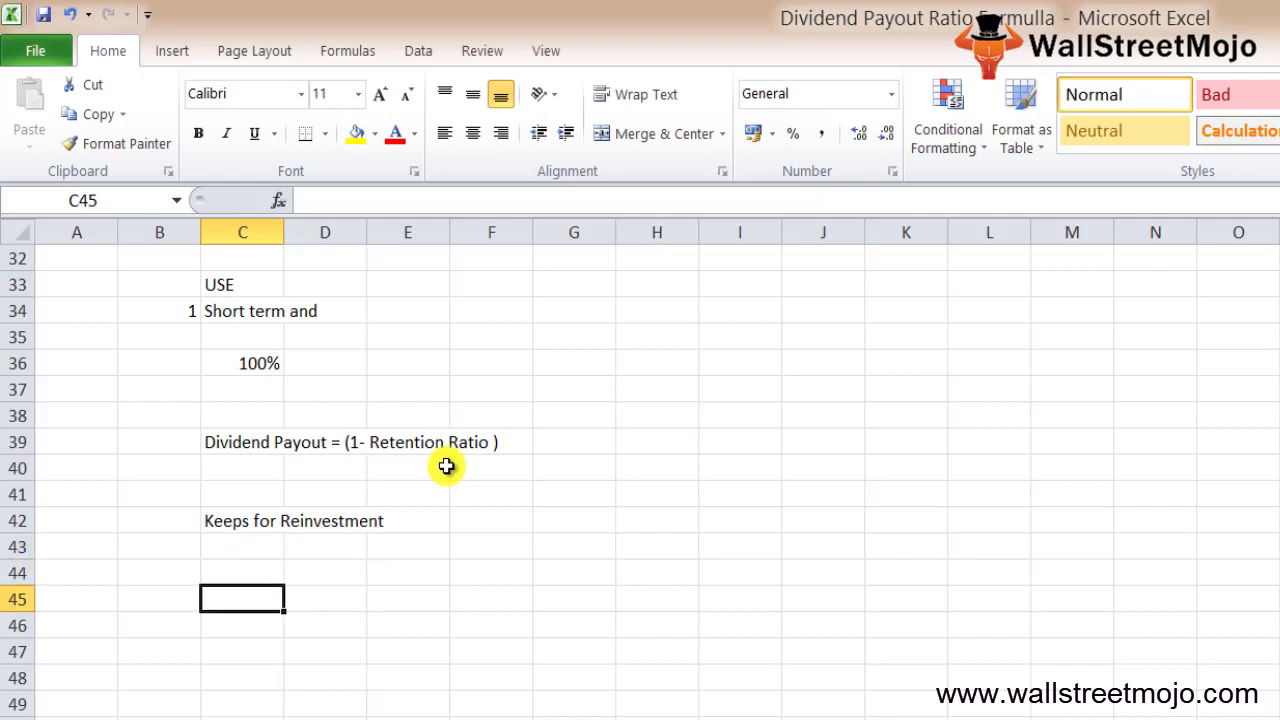
Enter the headings 'Valuation', 'Gordon growth' and 'MPS' in rows 44, 46 and 48.
key(Up)
key(Up)
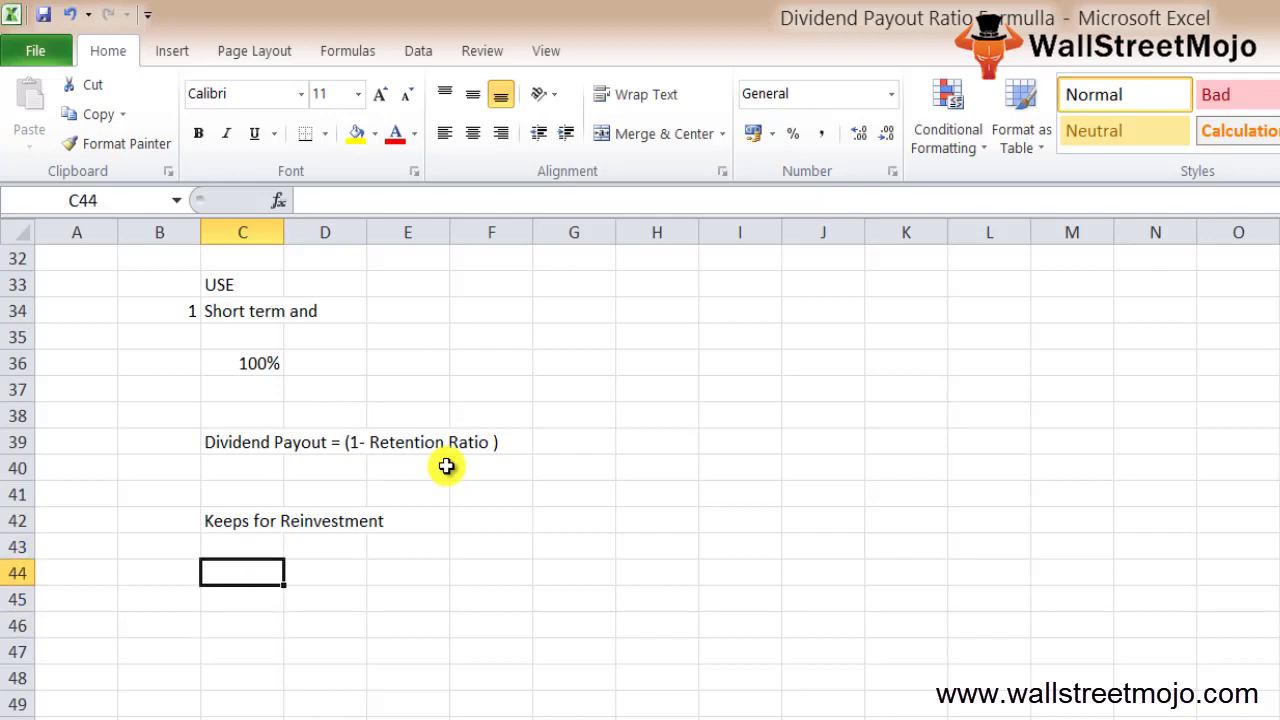
key(Down)
key(Up)
text(Valuation)
key(Return)
key(Return)
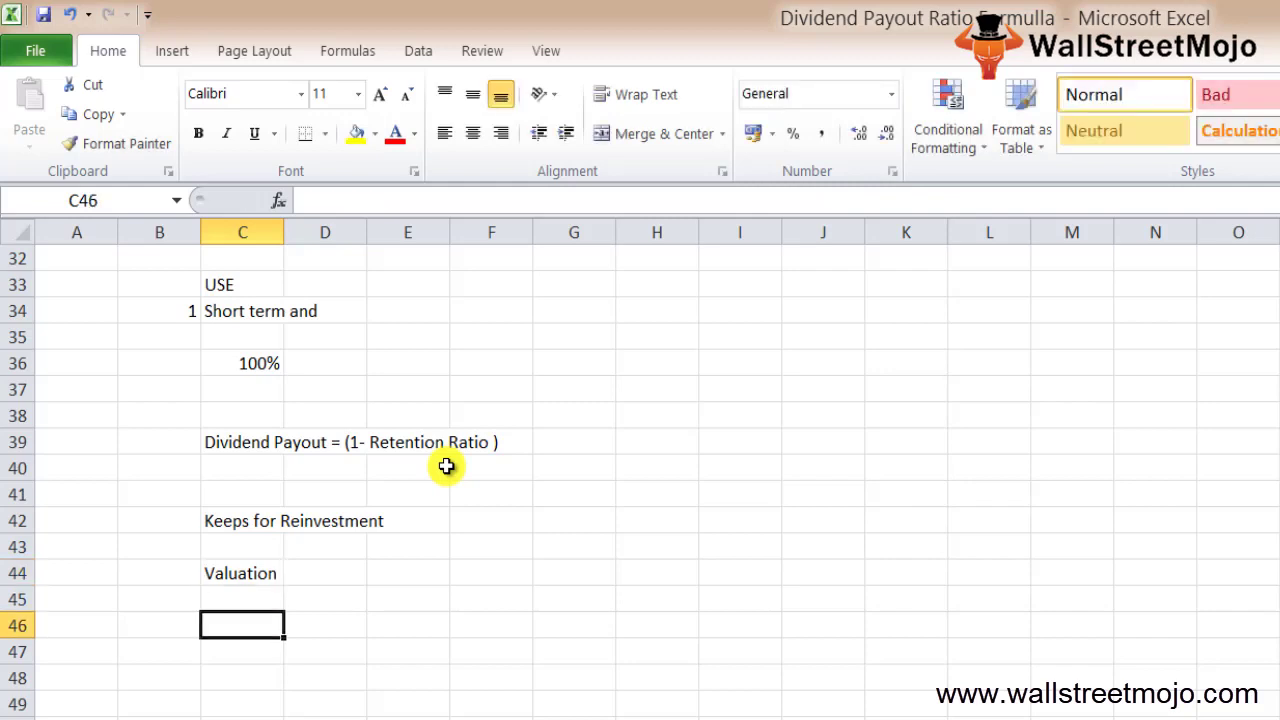
text(Gordon)
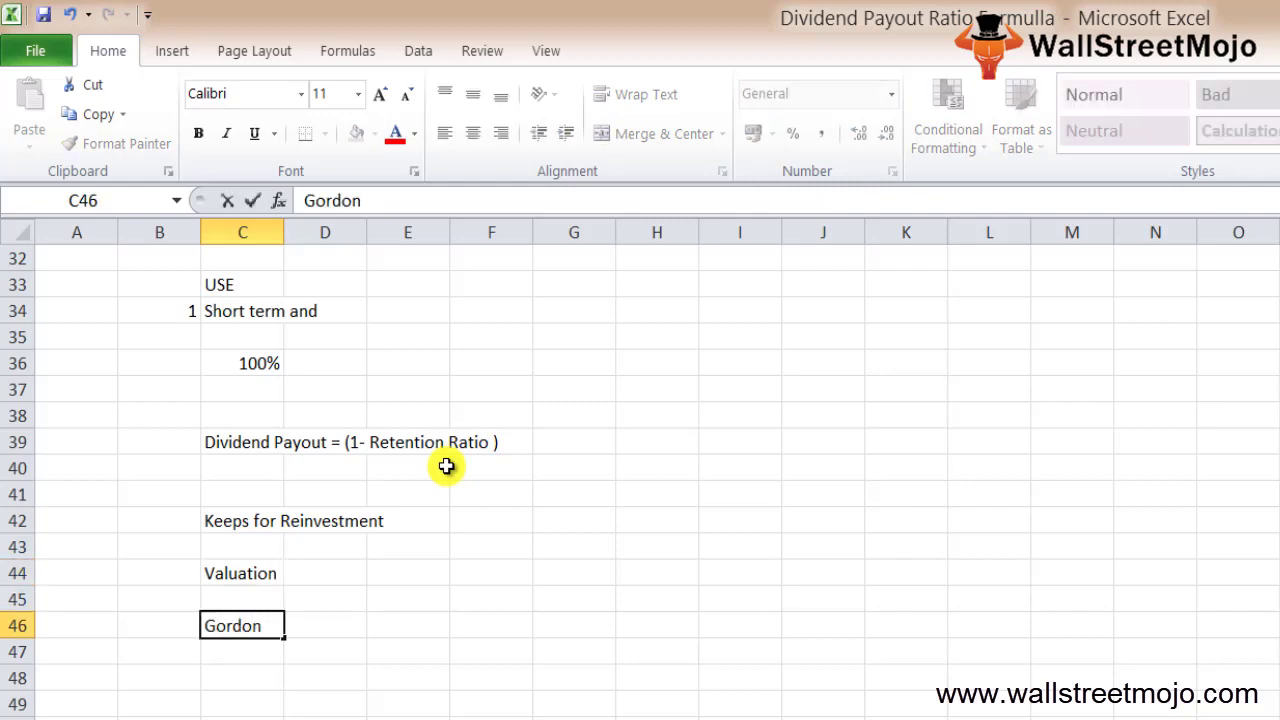
text( growth)
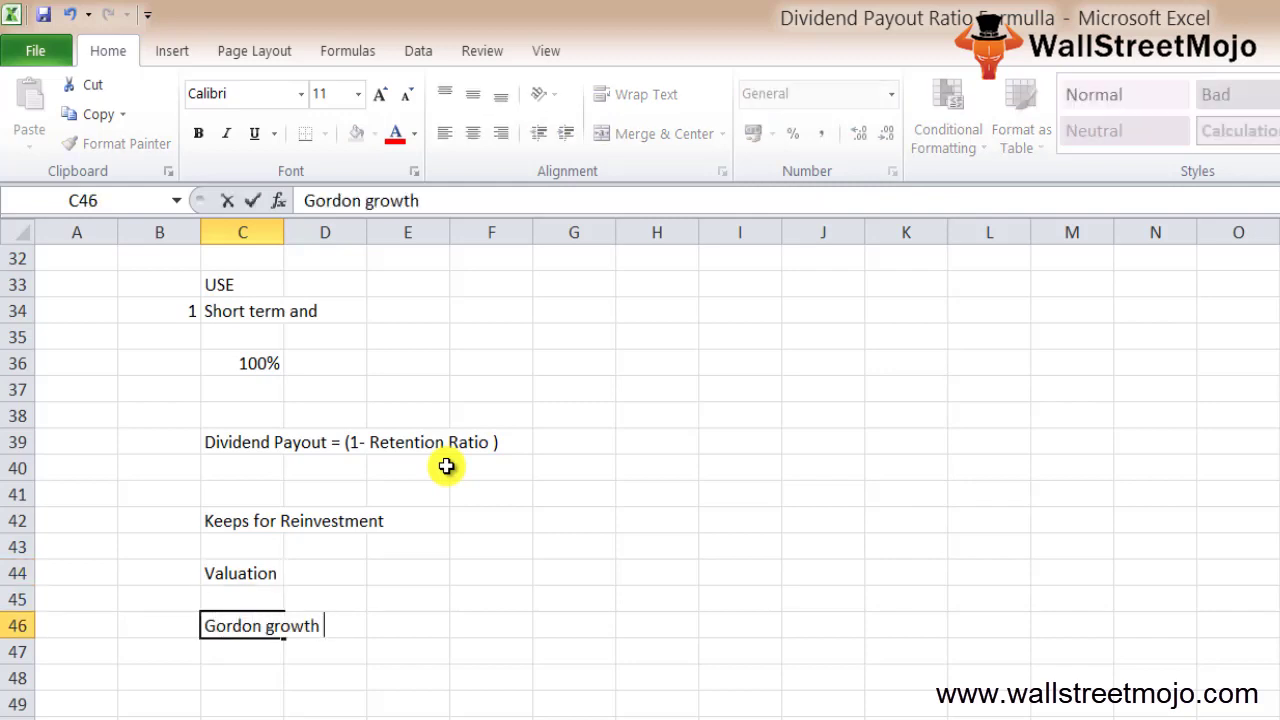
key(Return)
key(Return)
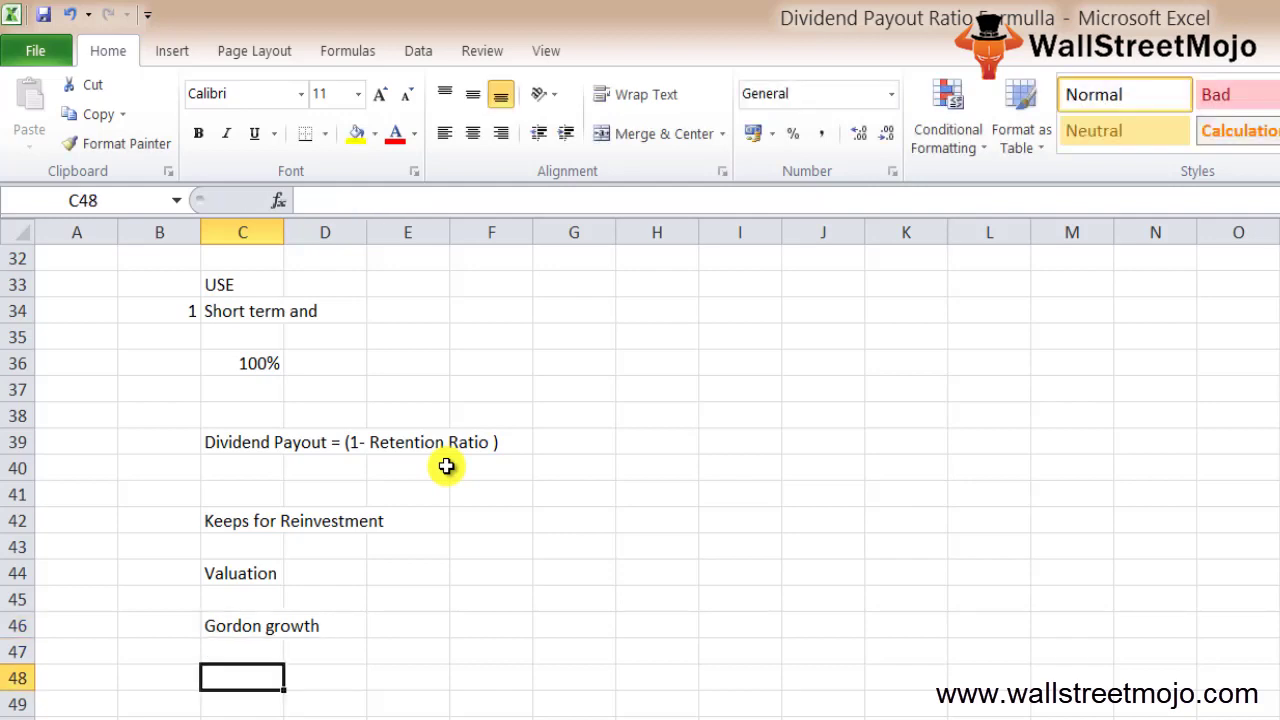
text(MPS)
key(Return)
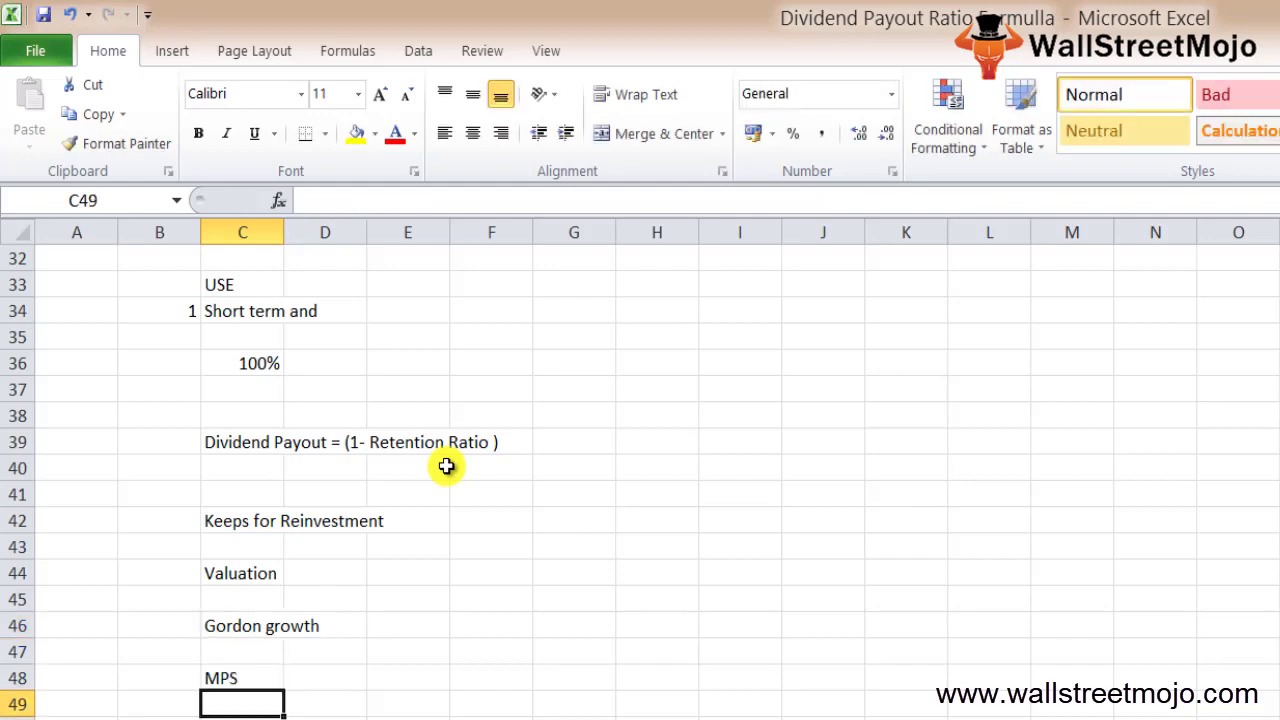